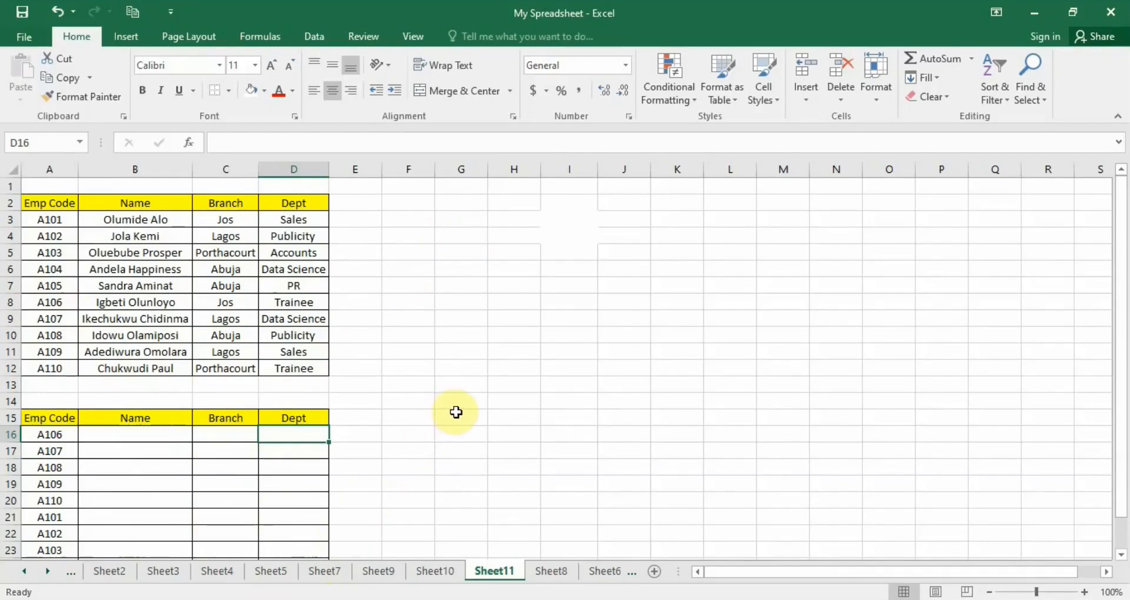
# Label cell H3 as INDEX and cell H4 as MATCH.
pyautogui.click(516, 216)
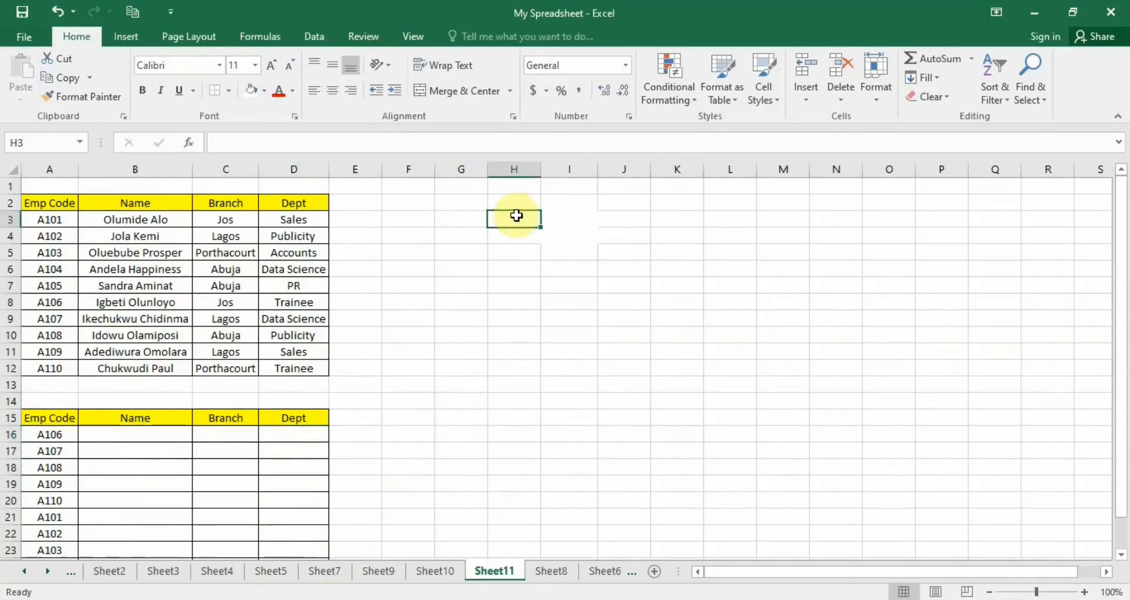
pyautogui.write('INDEX')
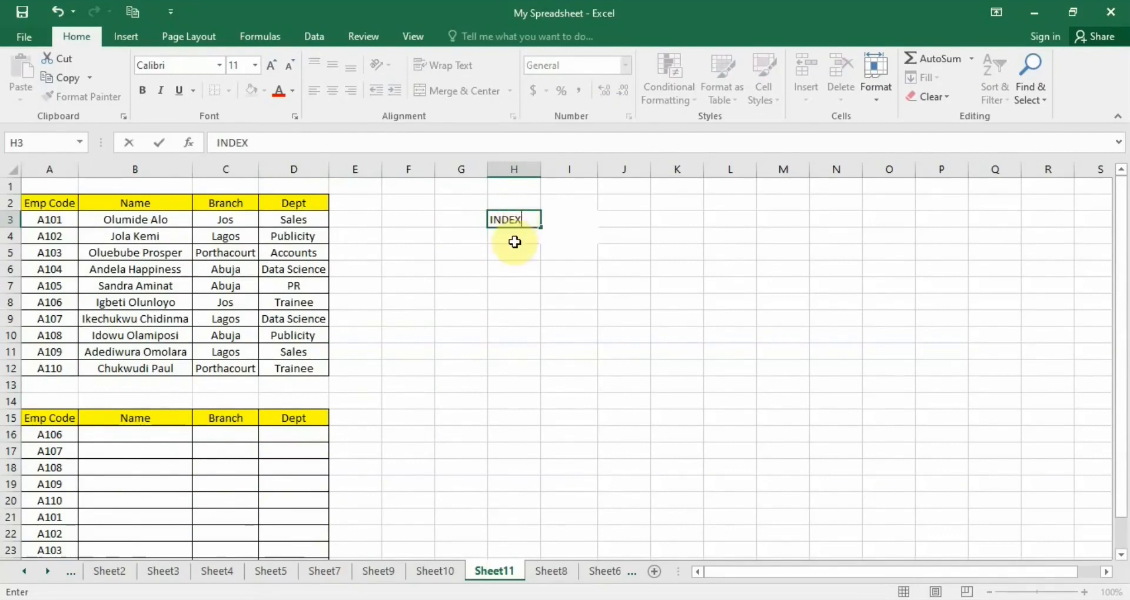
pyautogui.click(515, 236)
pyautogui.write('MATCH')
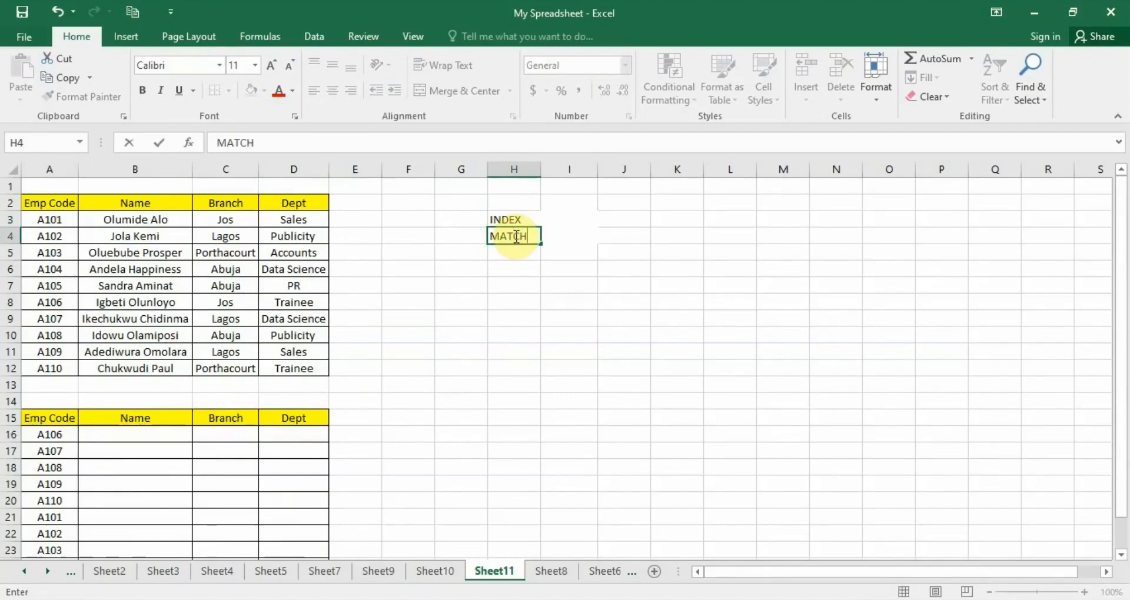
pyautogui.press('Up')
# Enter =INDEX(A3:D12,2,3) in cell I3, selecting the employee table A3:D12 as the array.
pyautogui.doubleClick(569, 221)
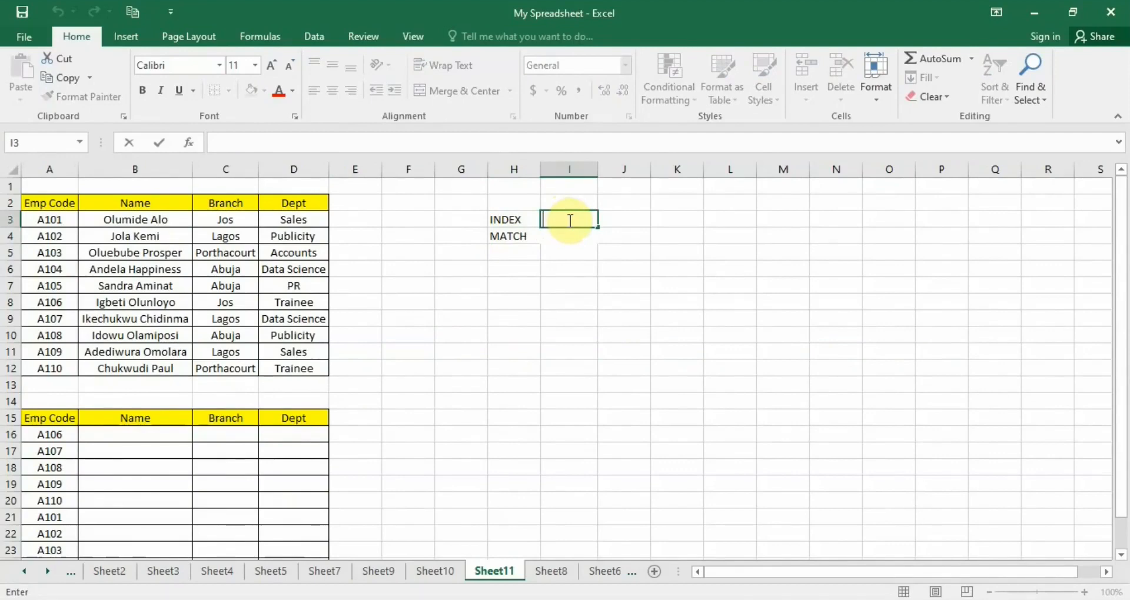
pyautogui.write('=in')
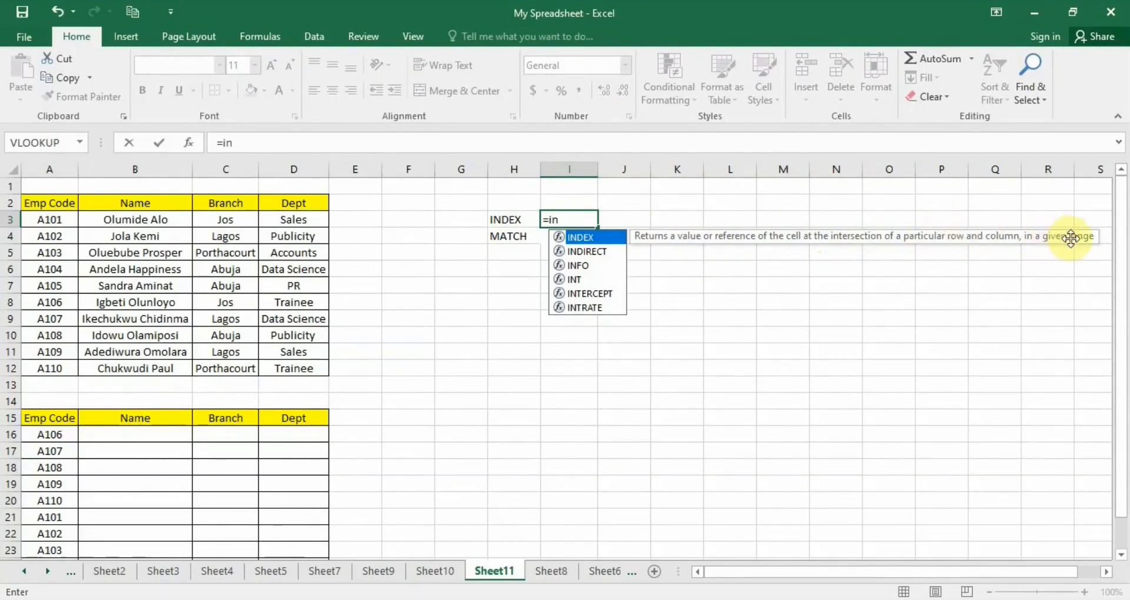
pyautogui.doubleClick(588, 238)
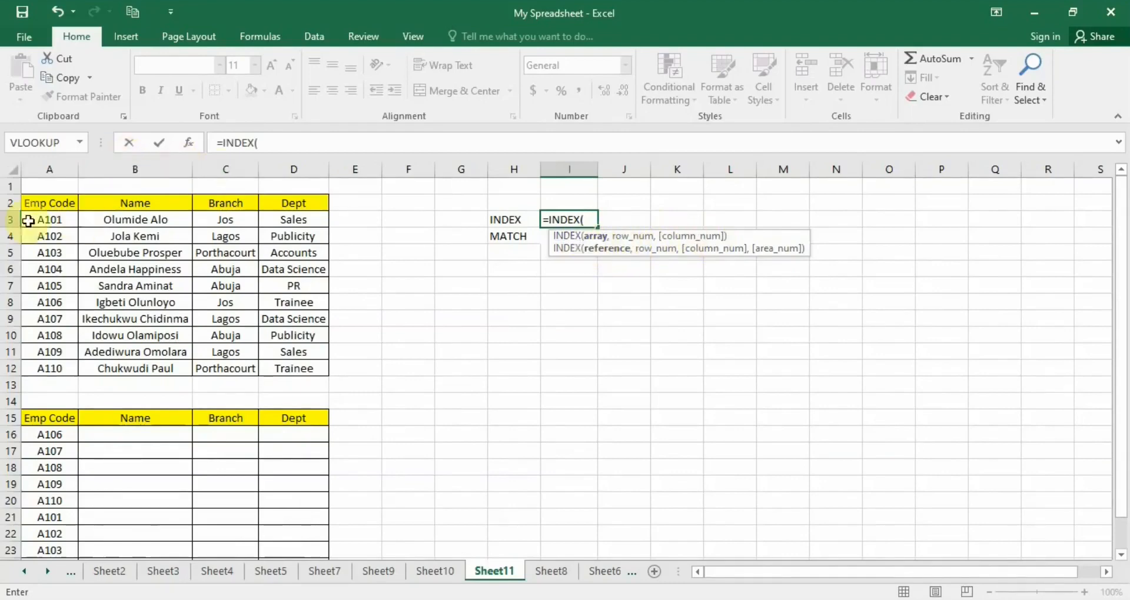
pyautogui.moveTo(44, 221); pyautogui.dragTo(285, 363)
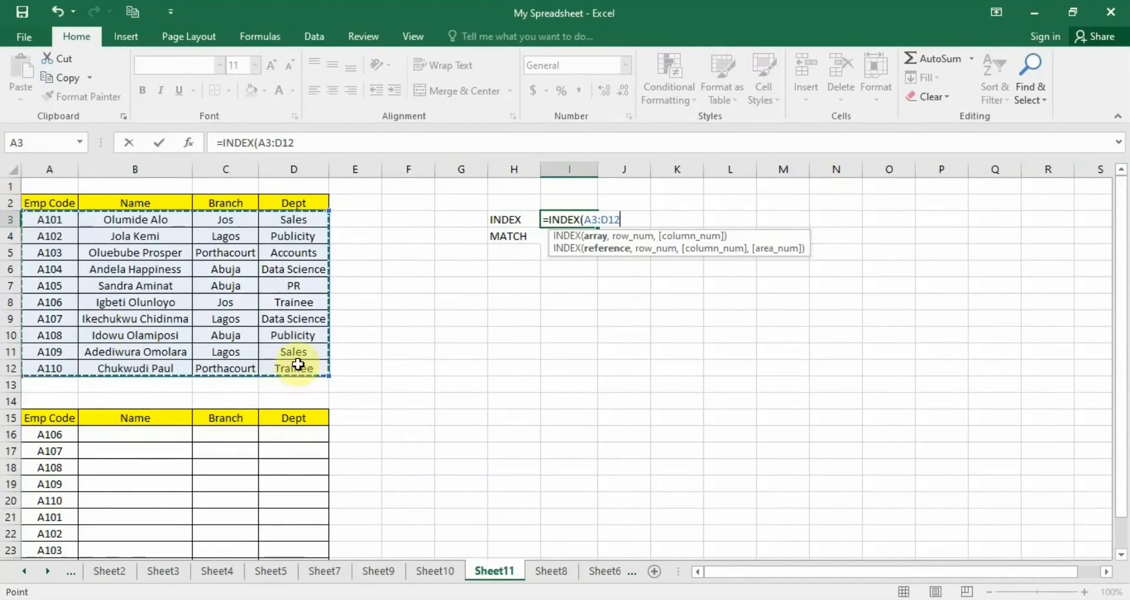
pyautogui.write(',')
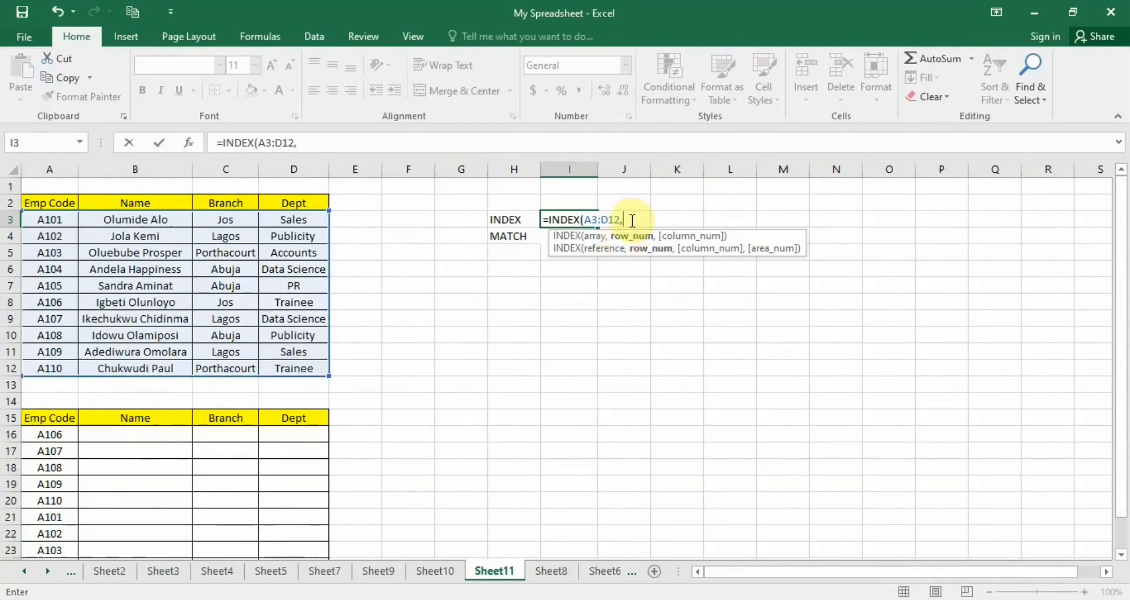
pyautogui.write('2,')
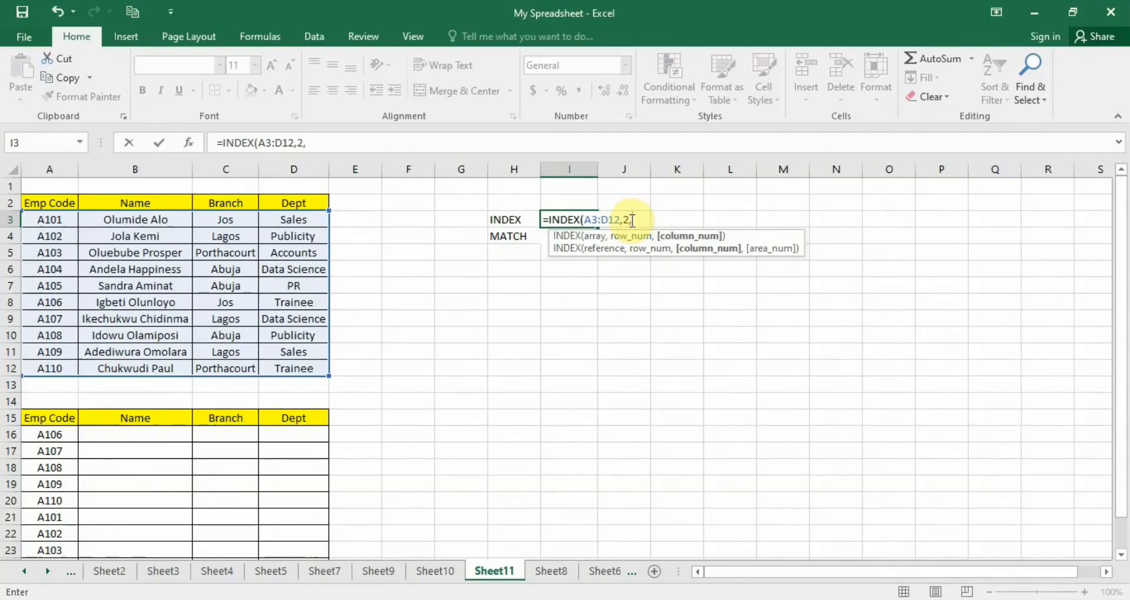
pyautogui.write('3)')
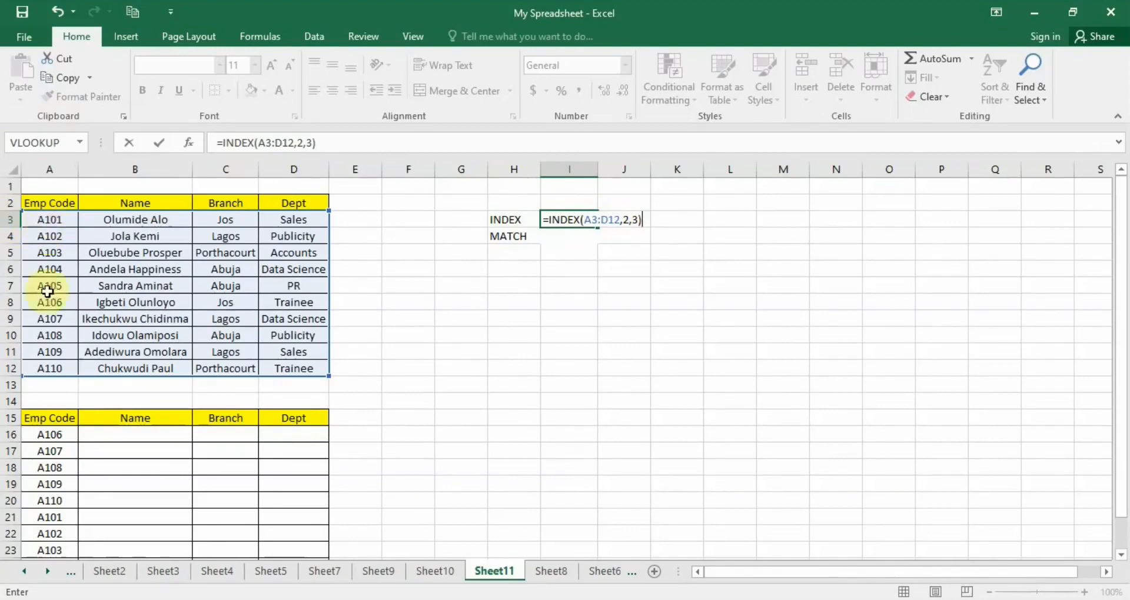
pyautogui.click(631, 219)
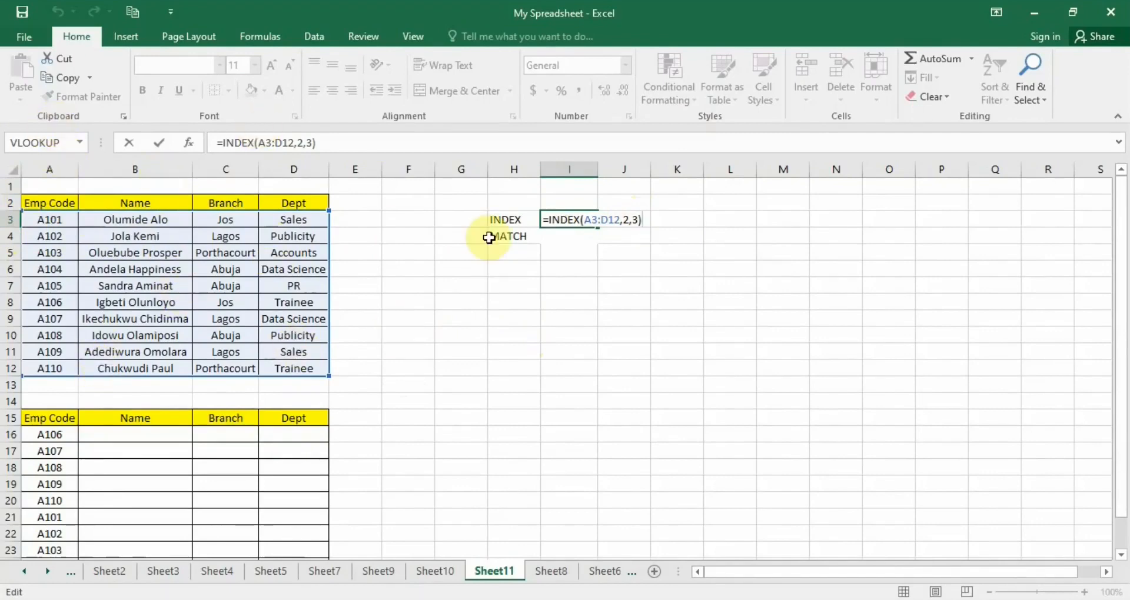
pyautogui.press('Return')
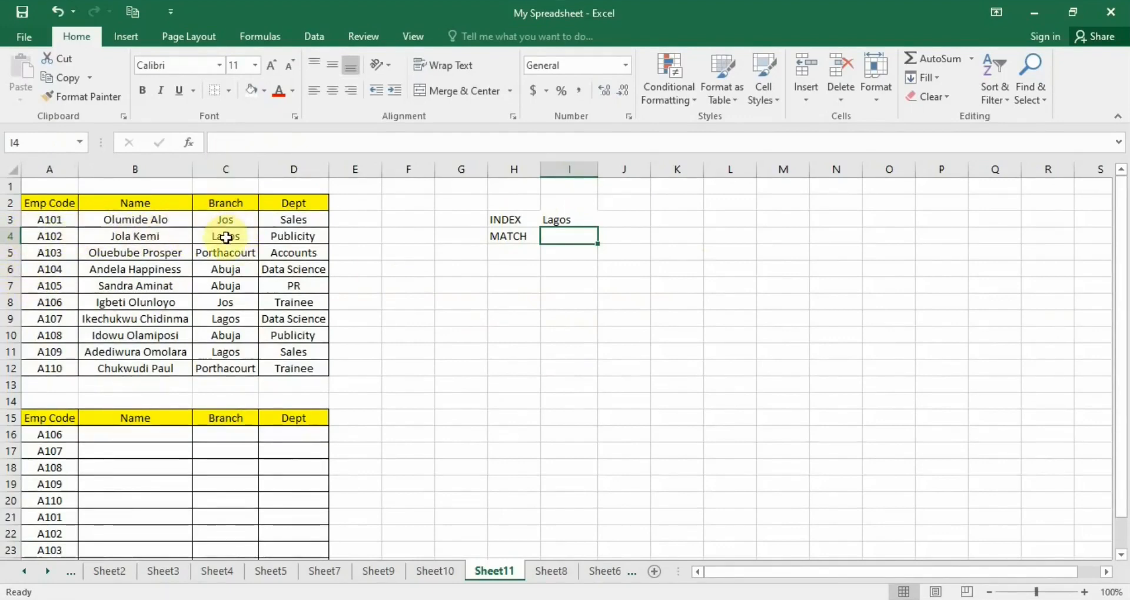
# Edit the INDEX formula in I3 to use row number 3: =INDEX(A3:D12,3,3).
pyautogui.click(568, 220)
pyautogui.doubleClick(572, 220)
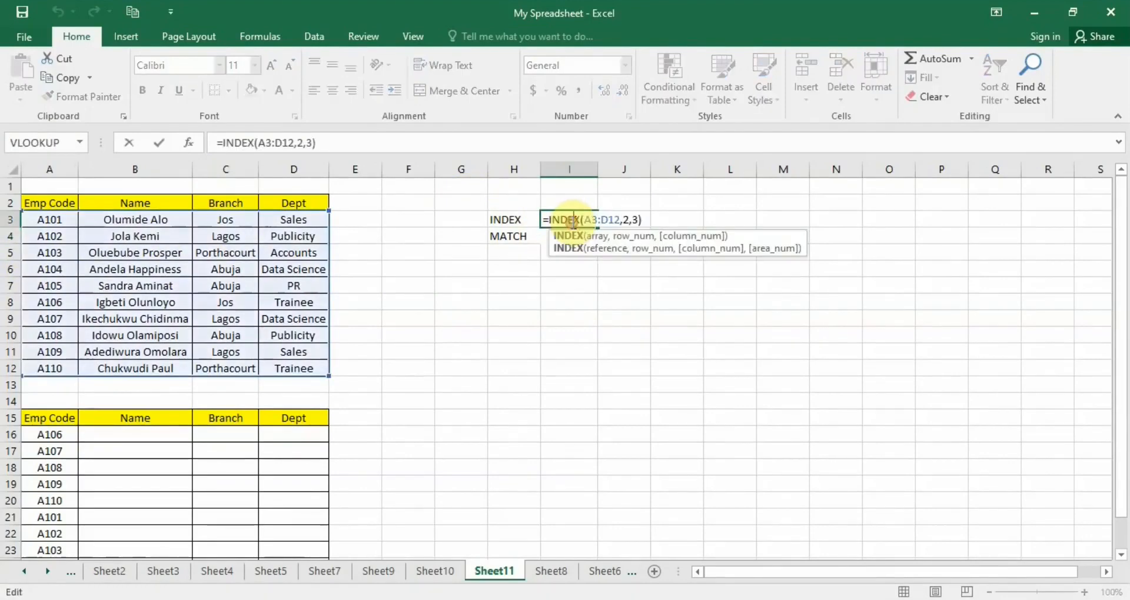
pyautogui.click(627, 219)
pyautogui.press('BackSpace')
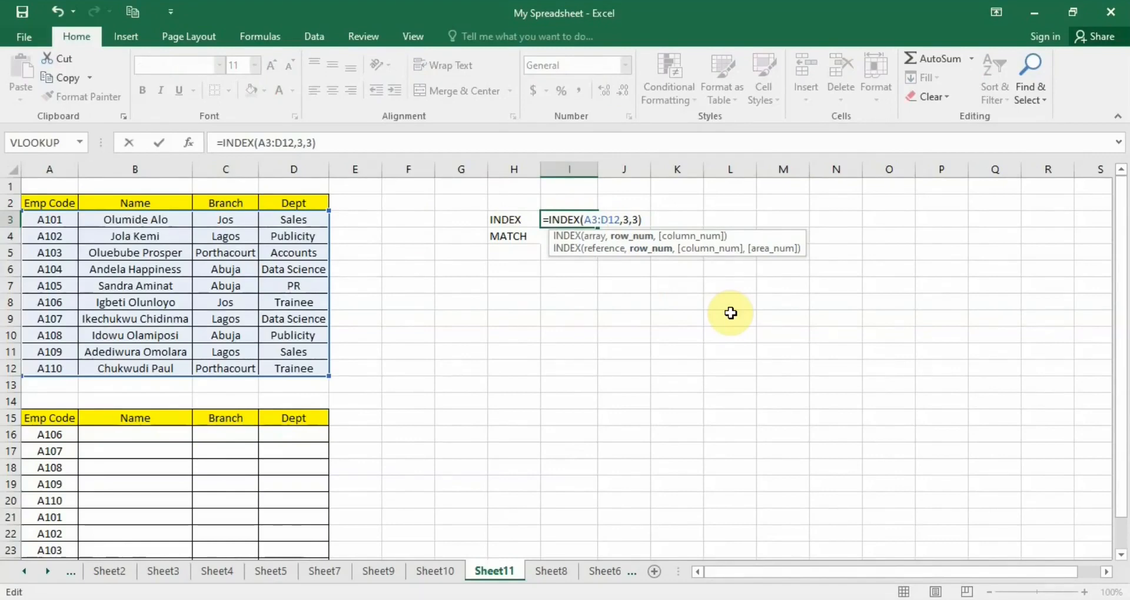
pyautogui.press('Return')
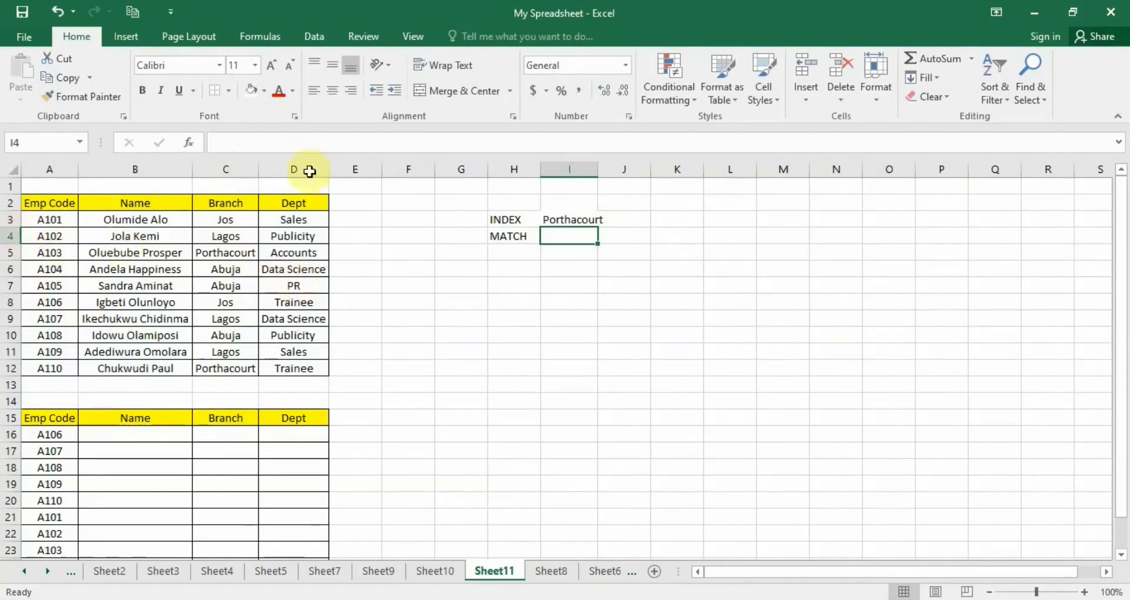
# Edit the INDEX formula in I3 to use column number 4: =INDEX(A3:D12,3,4).
pyautogui.doubleClick(575, 219)
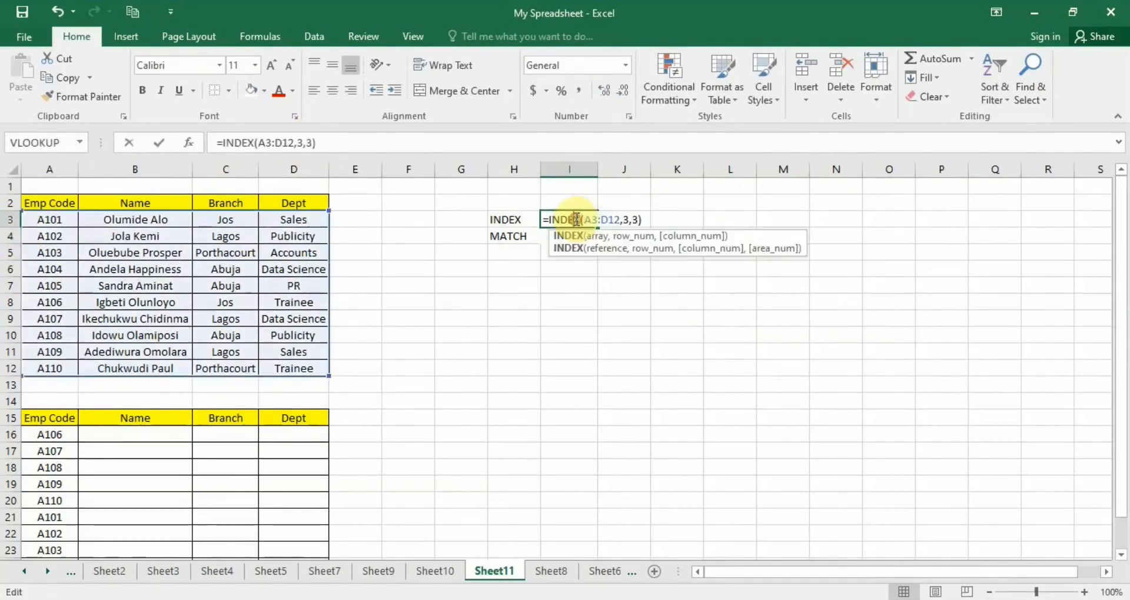
pyautogui.click(639, 221)
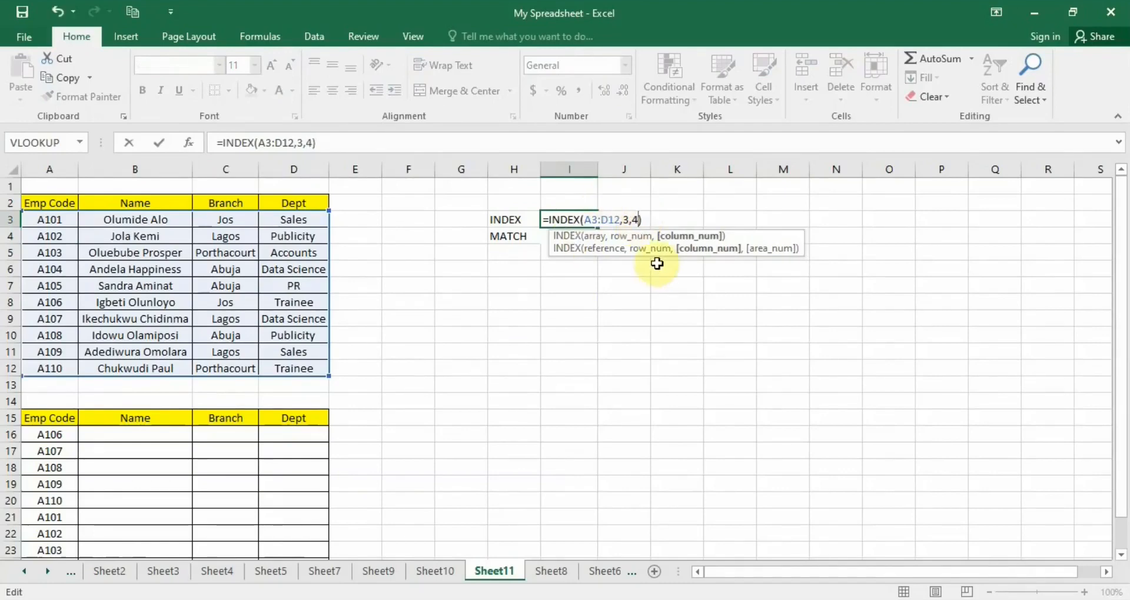
pyautogui.press('Return')
pyautogui.click(594, 222)
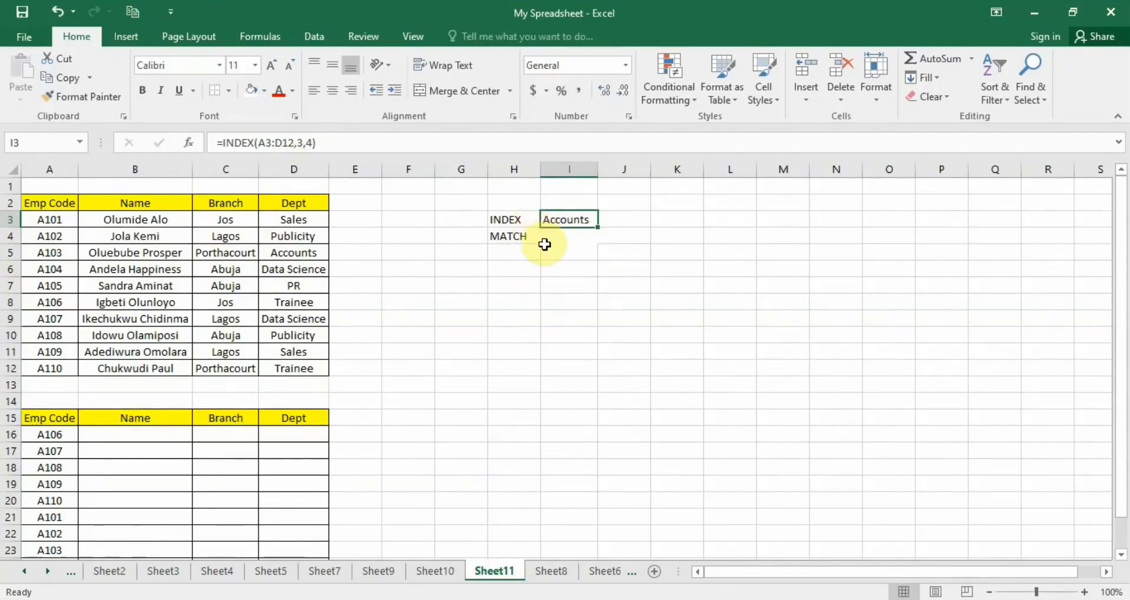
# Enter =MATCH(A3,A3:A12,0) in cell I4, using the Emp Code column as the lookup array with exact match.
pyautogui.doubleClick(575, 234)
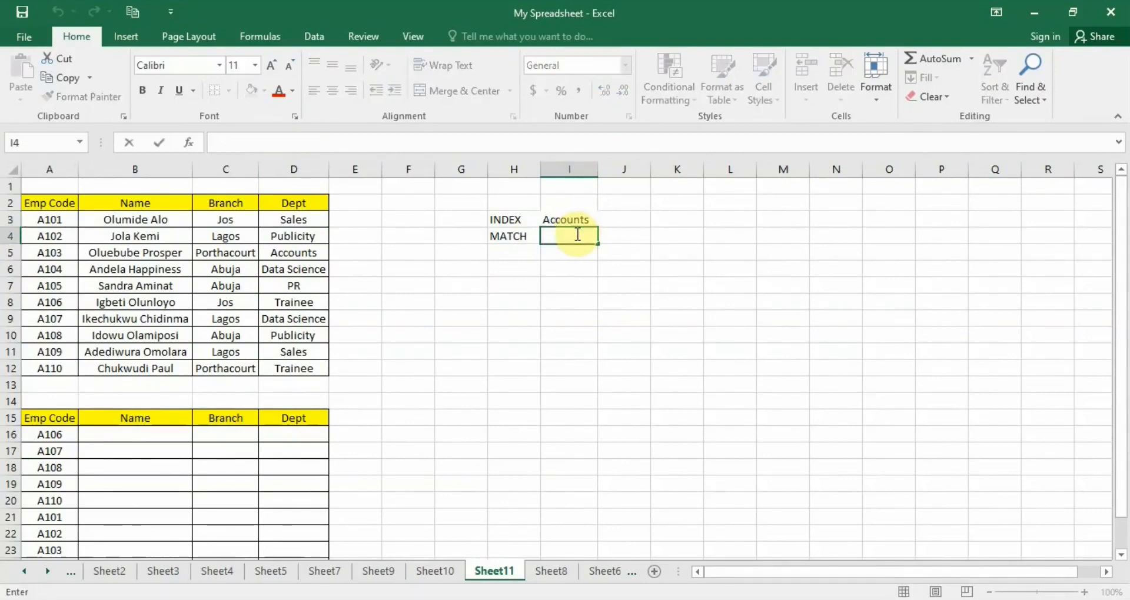
pyautogui.write('=')
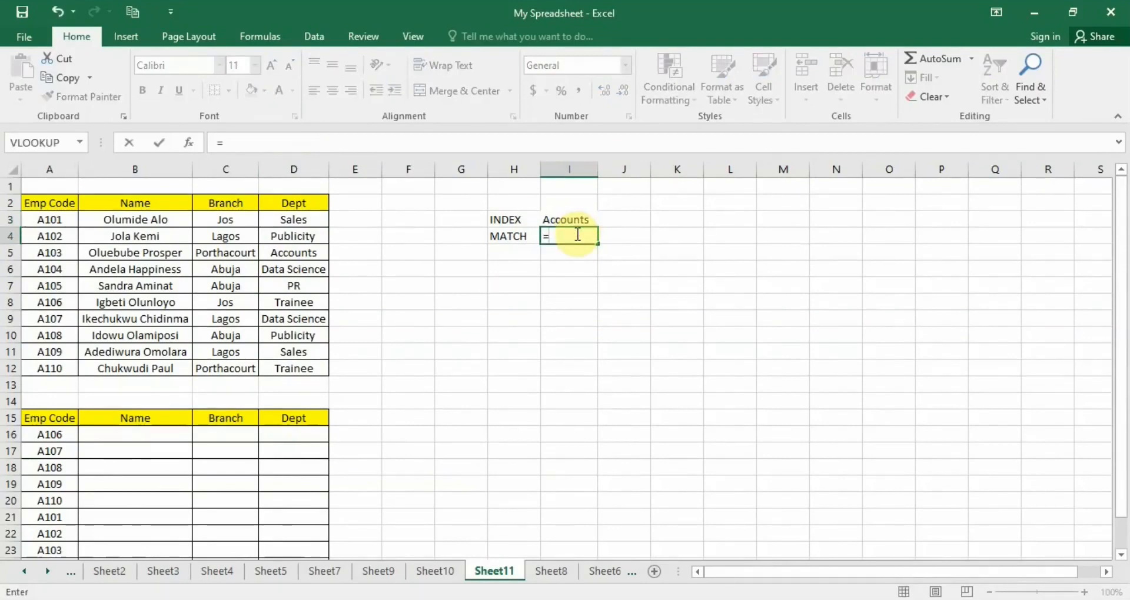
pyautogui.write('m')
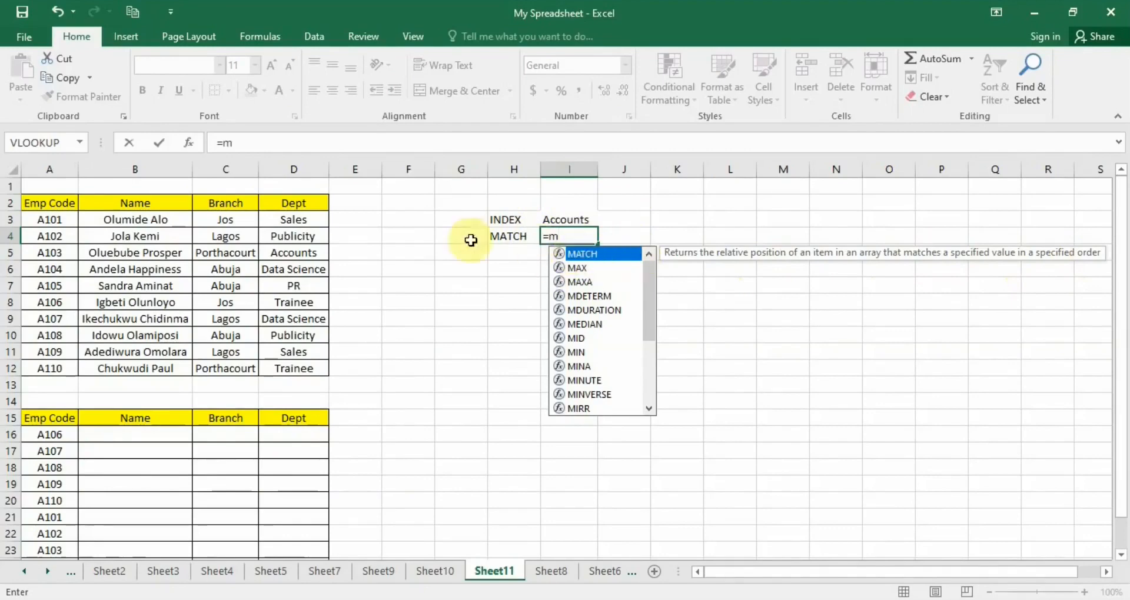
pyautogui.doubleClick(601, 253)
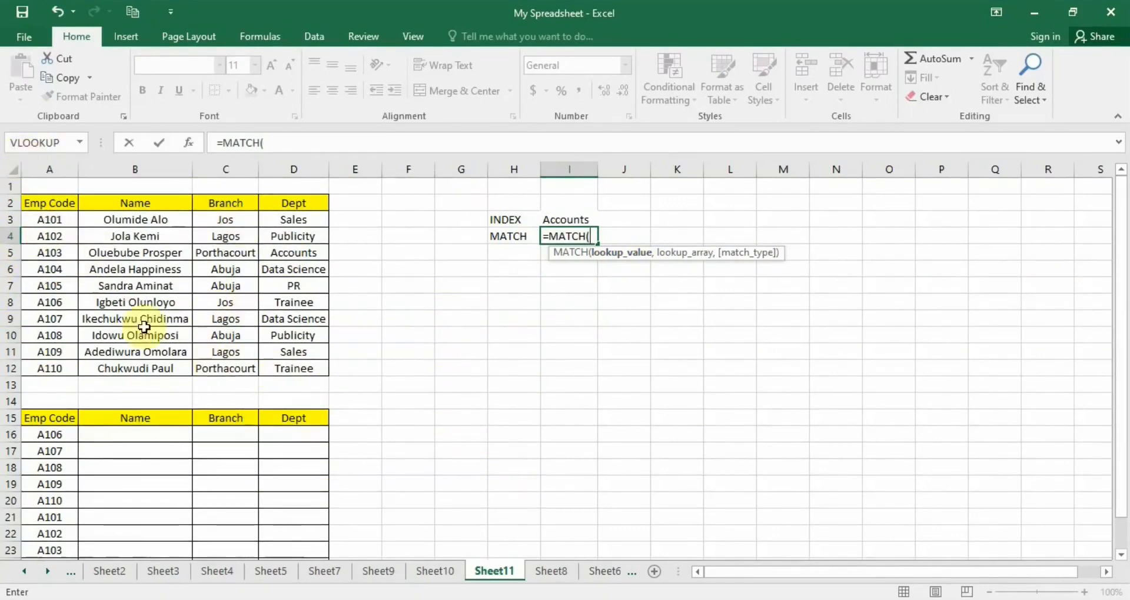
pyautogui.click(37, 222)
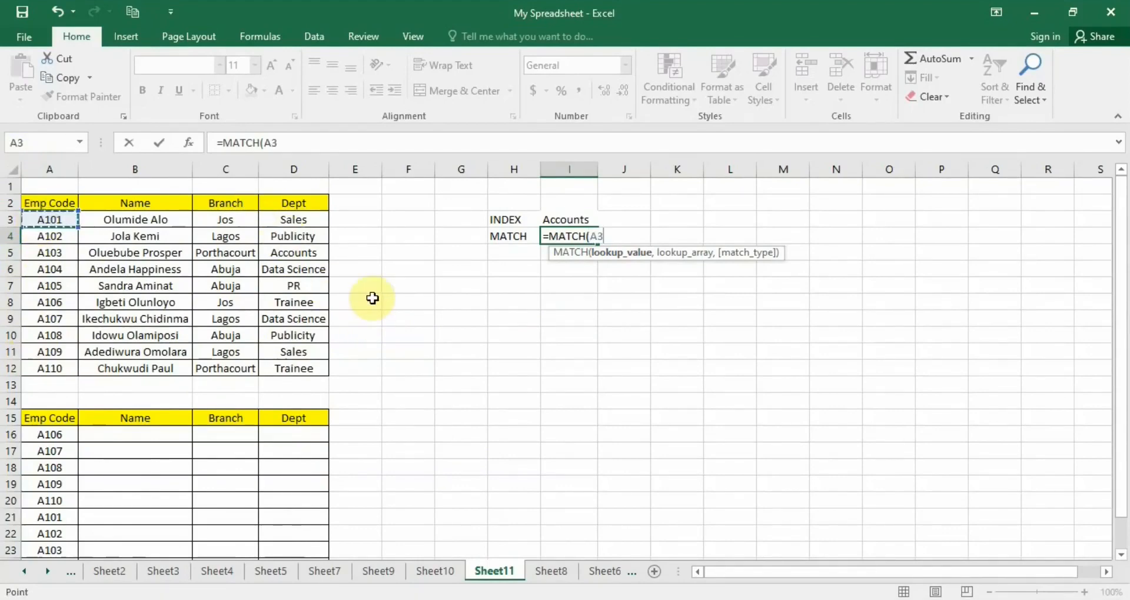
pyautogui.write(',')
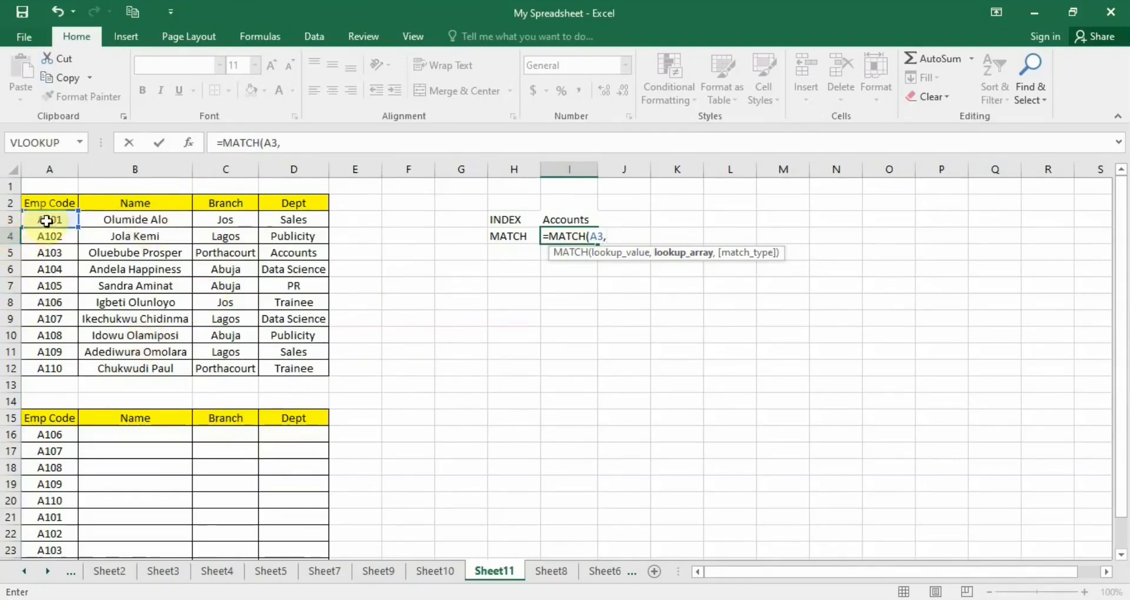
pyautogui.moveTo(49, 219); pyautogui.dragTo(51, 371)
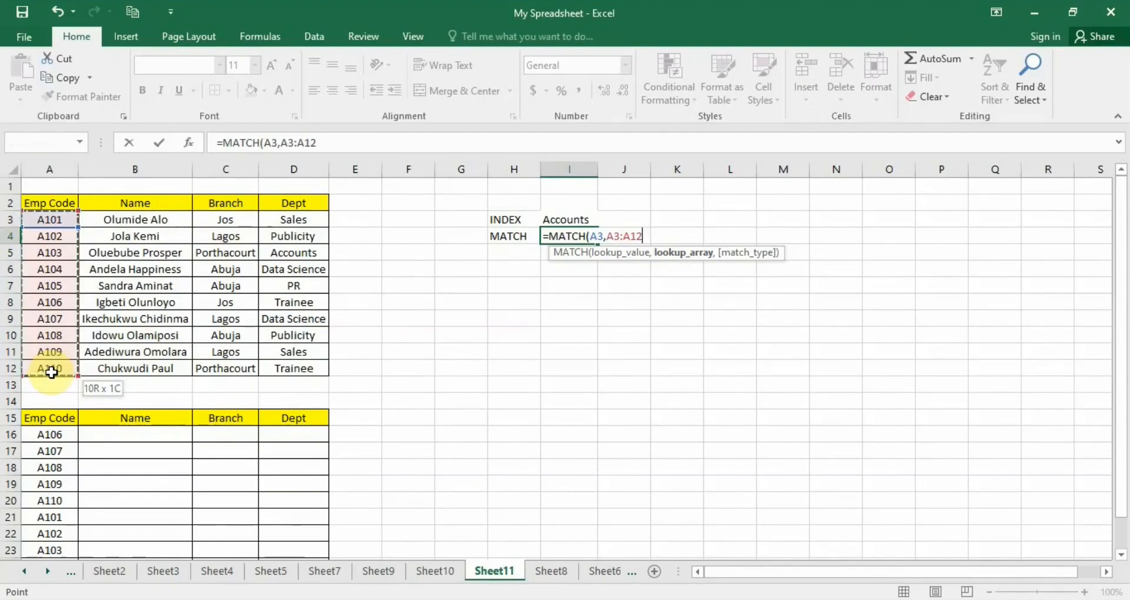
pyautogui.moveTo(51, 372); pyautogui.dragTo(51, 372)
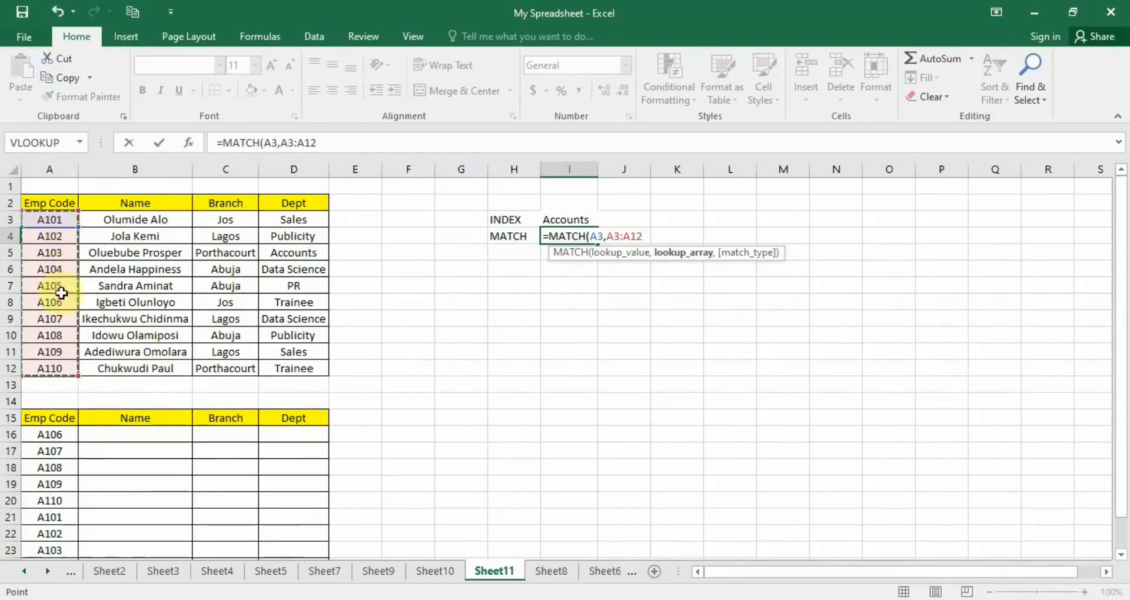
pyautogui.write(',')
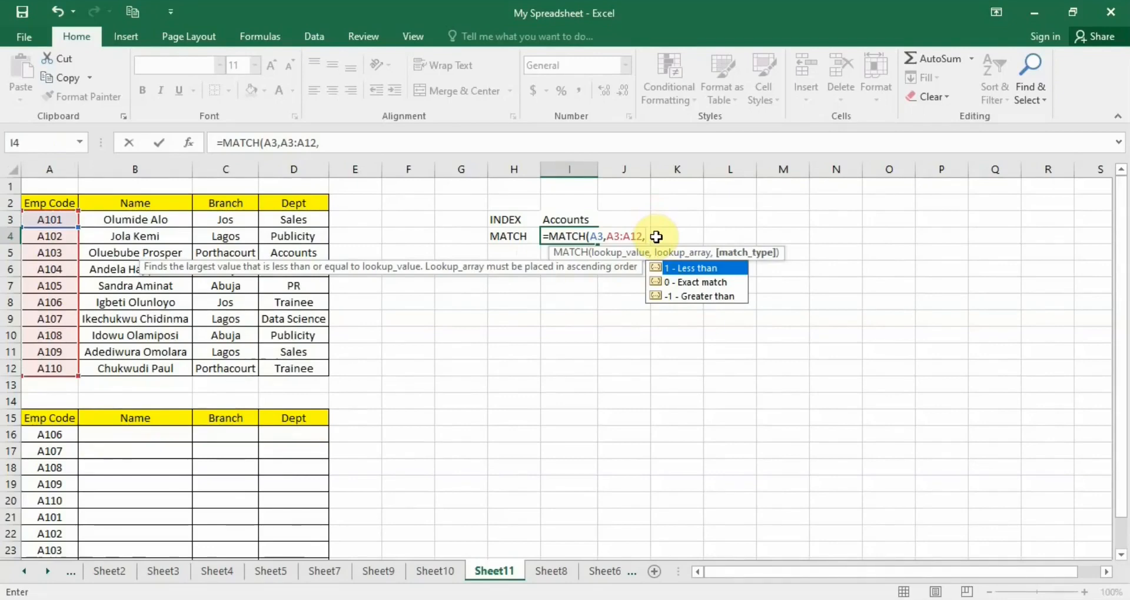
pyautogui.write(')')
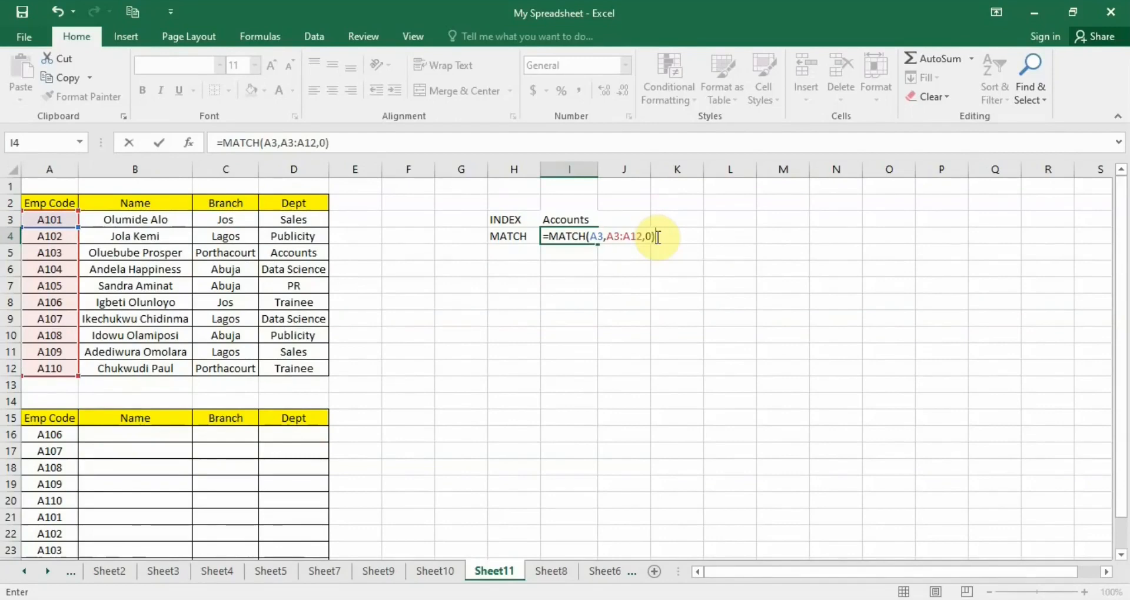
pyautogui.press('Return')
pyautogui.click(581, 239)
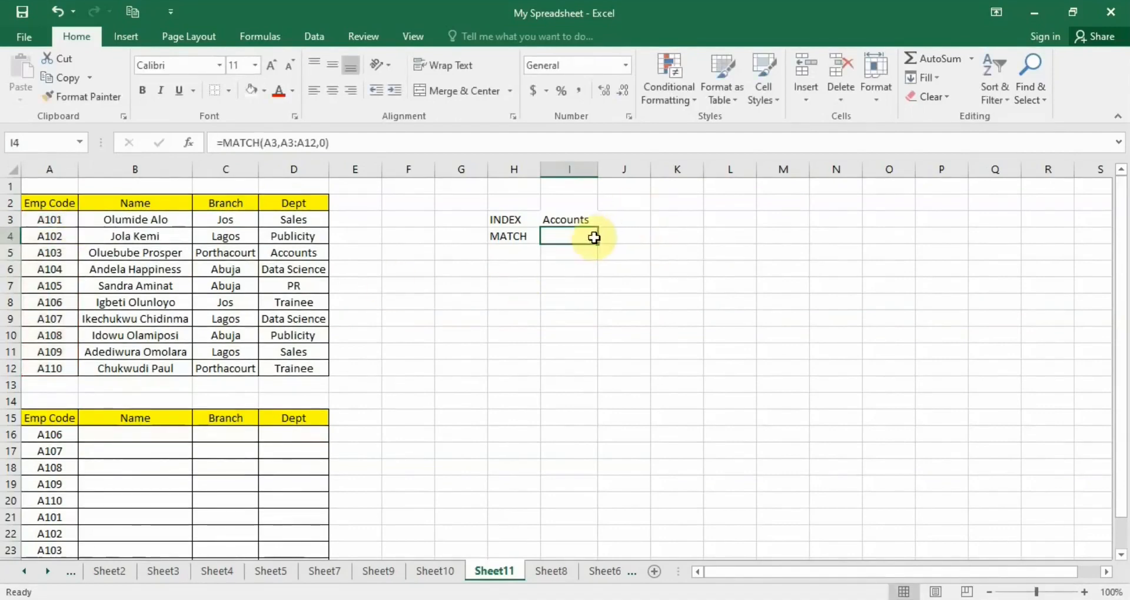
# Change the MATCH formula in I4 to look up A11: =MATCH(A11,A3:A12,0).
pyautogui.click(53, 221)
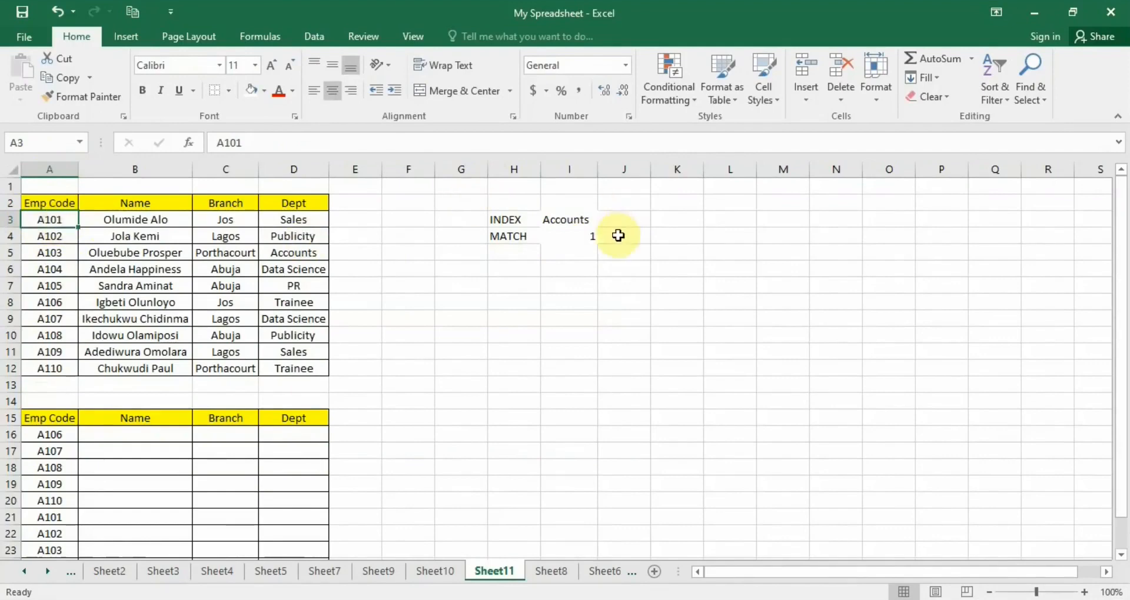
pyautogui.doubleClick(582, 236)
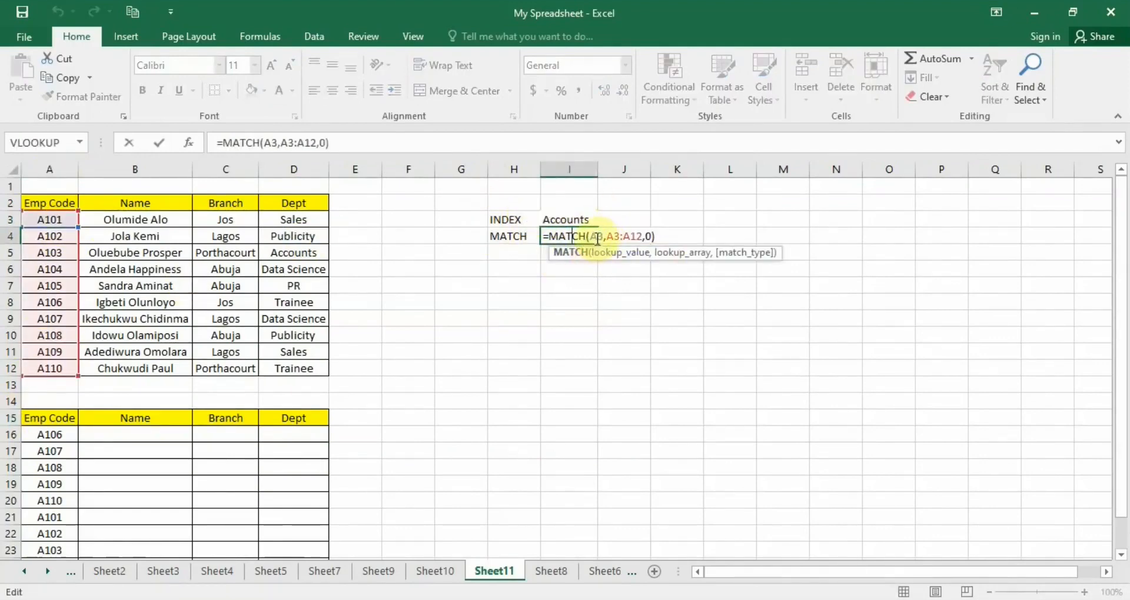
pyautogui.click(593, 236)
pyautogui.moveTo(593, 236); pyautogui.dragTo(603, 237)
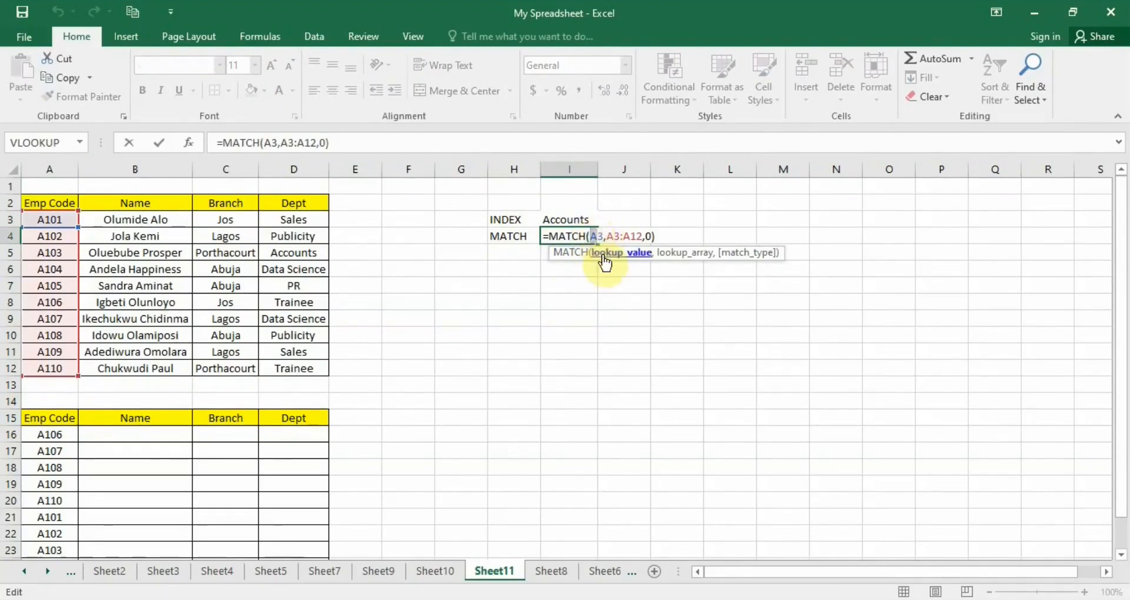
pyautogui.press('BackSpace')
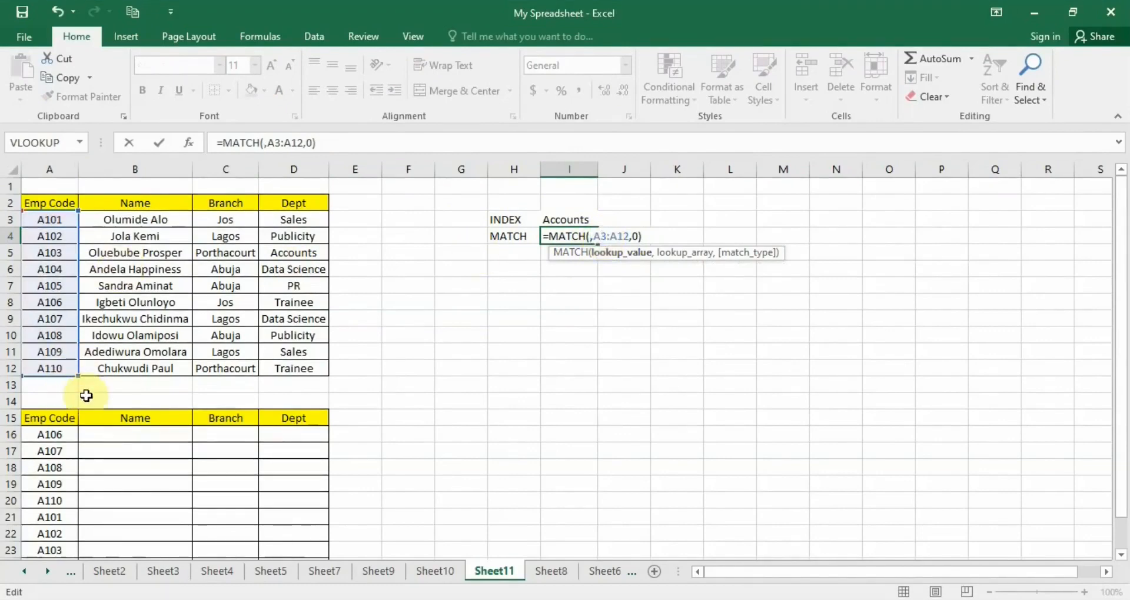
pyautogui.click(61, 355)
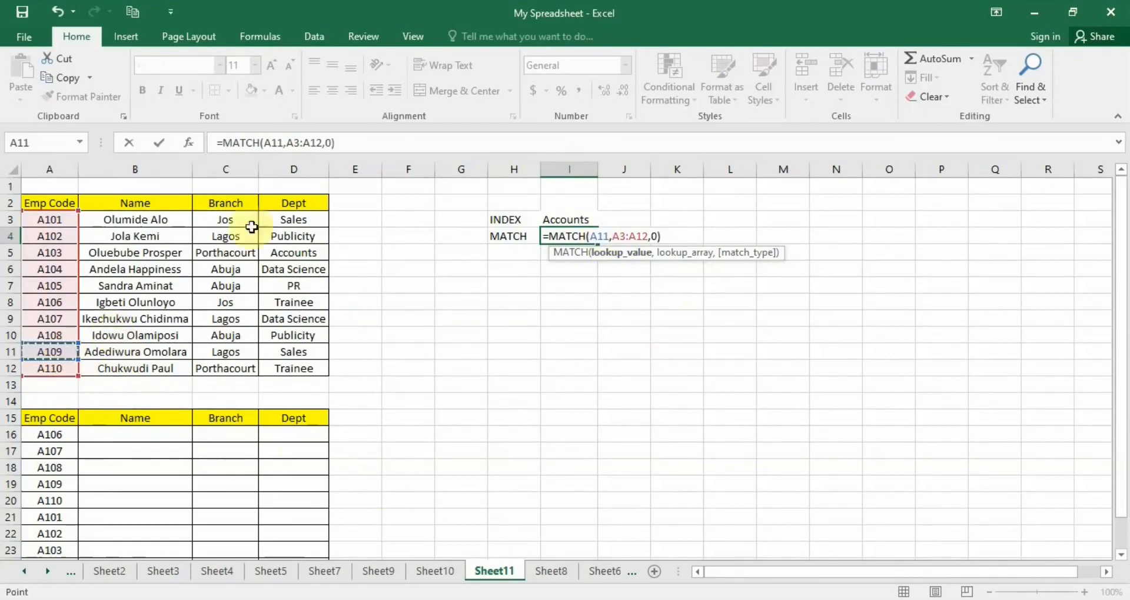
pyautogui.press('F2')
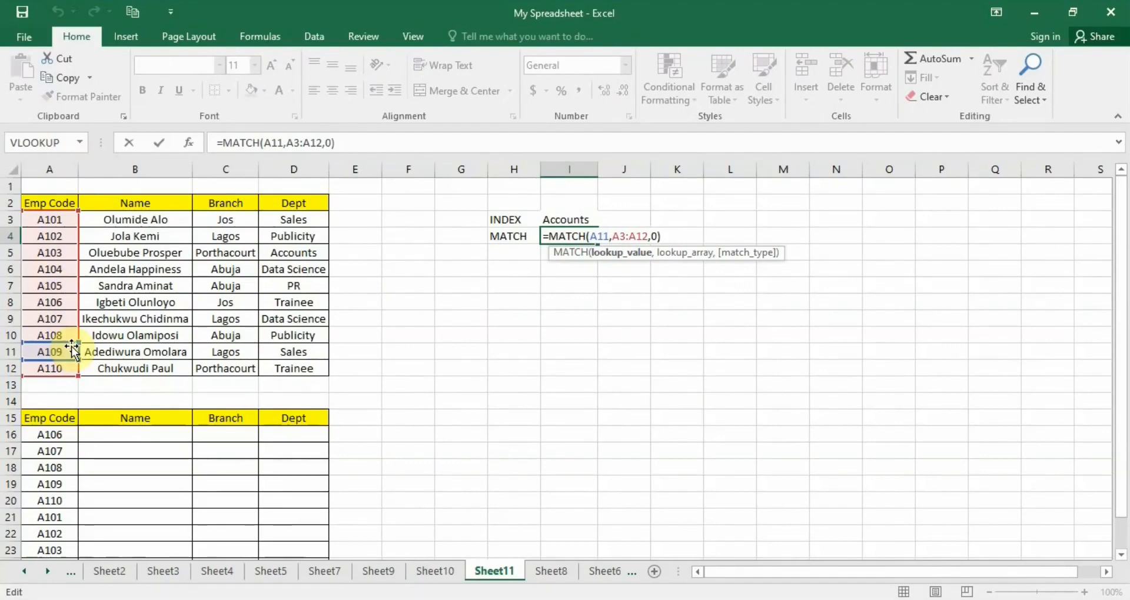
pyautogui.press('Return')
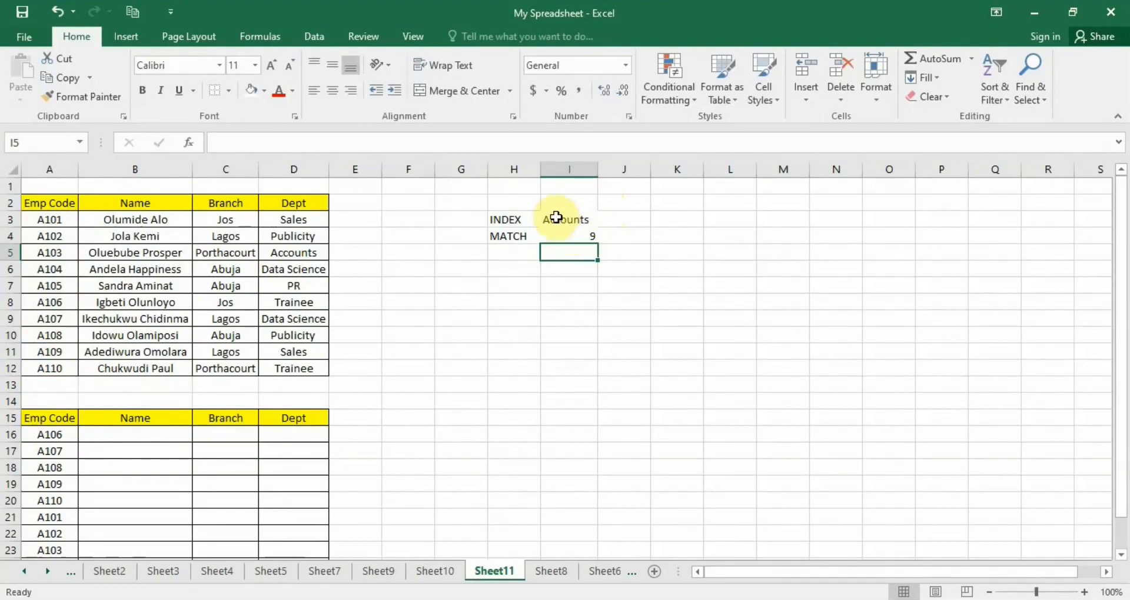
# Change the MATCH formula in I4 to look up A12: =MATCH(A12,A3:A12,0).
pyautogui.click(580, 236)
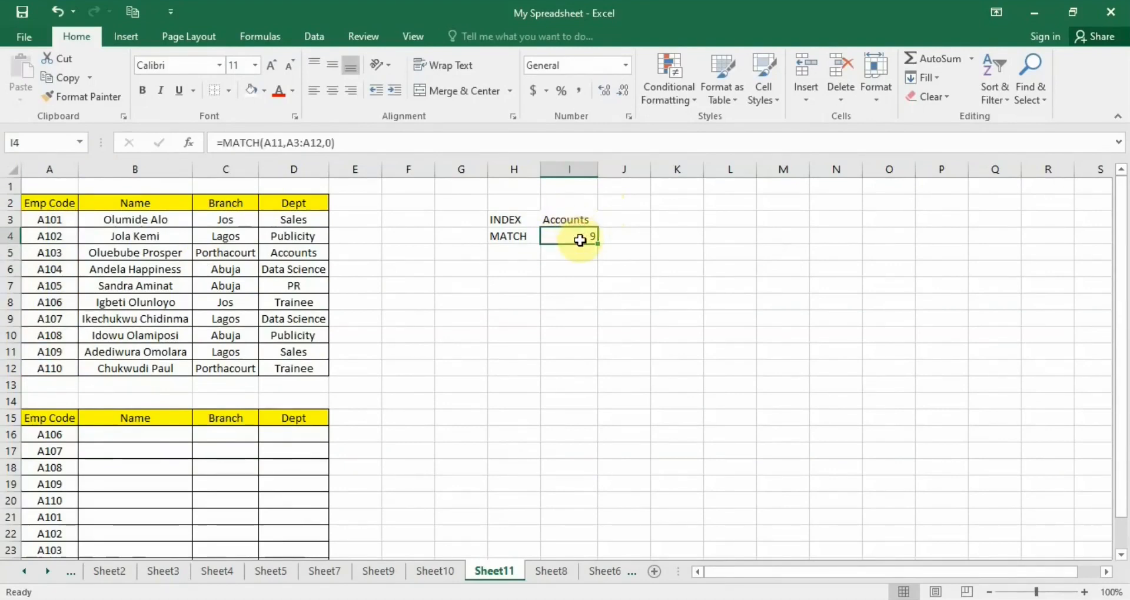
pyautogui.doubleClick(583, 238)
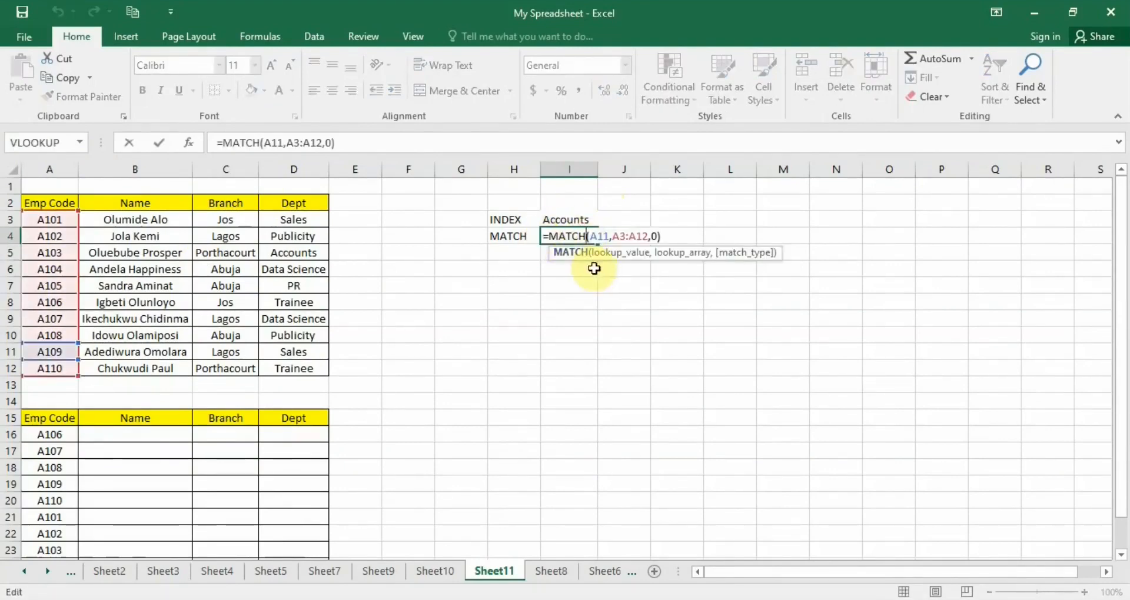
pyautogui.click(608, 235)
pyautogui.press('BackSpace')
pyautogui.press('BackSpace')
pyautogui.press('BackSpace')
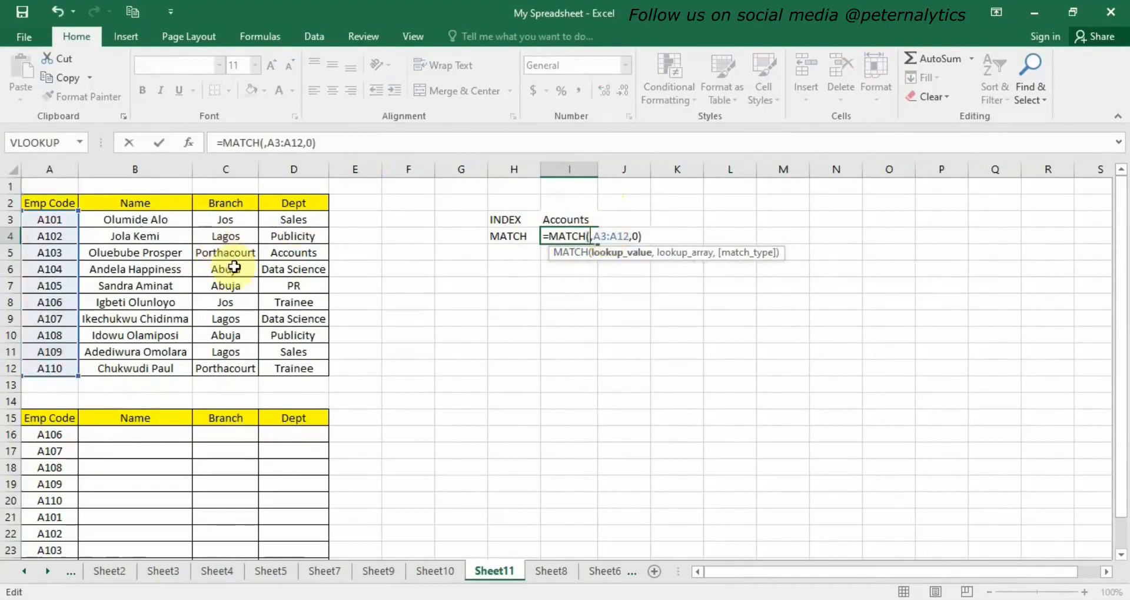
pyautogui.click(57, 369)
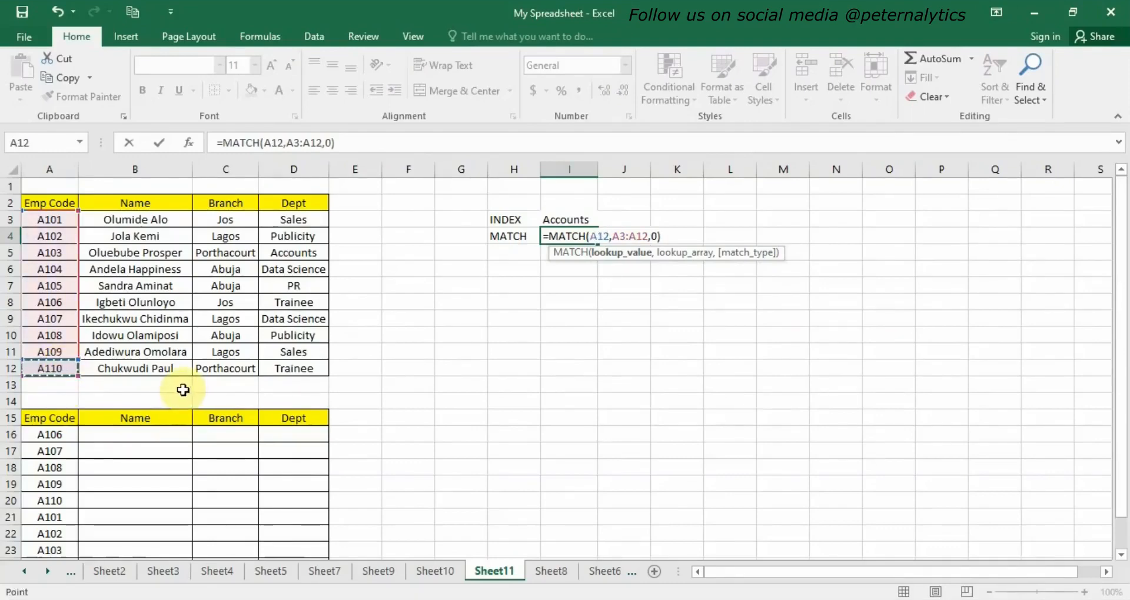
pyautogui.press('Return')
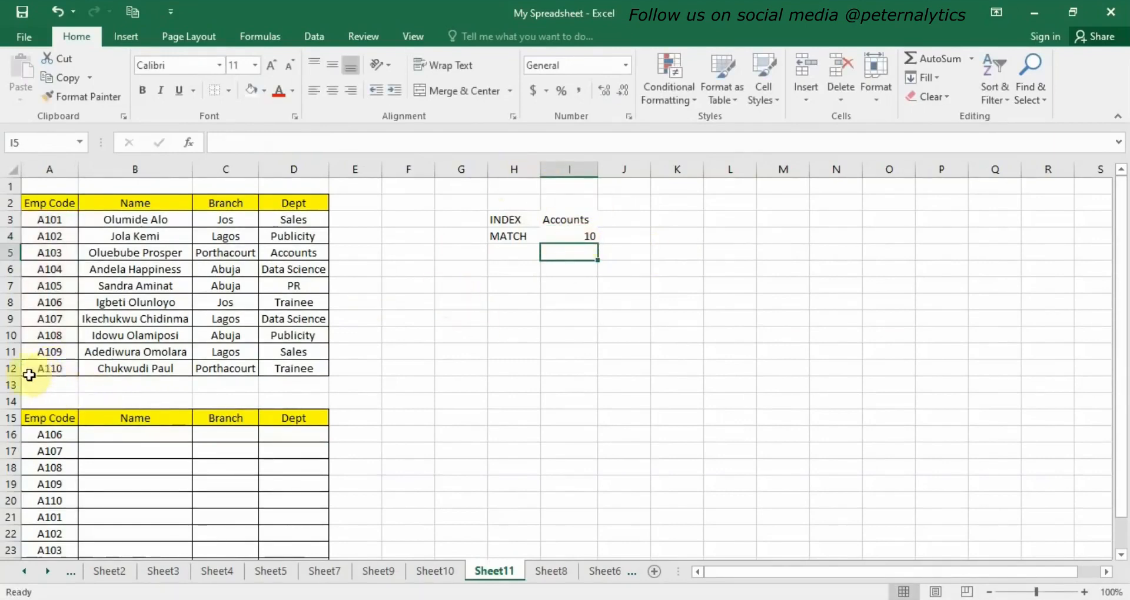
# Enter =INDEX(A3:D12,6,2) in cell B16 to return the name for employee A106.
pyautogui.click(578, 237)
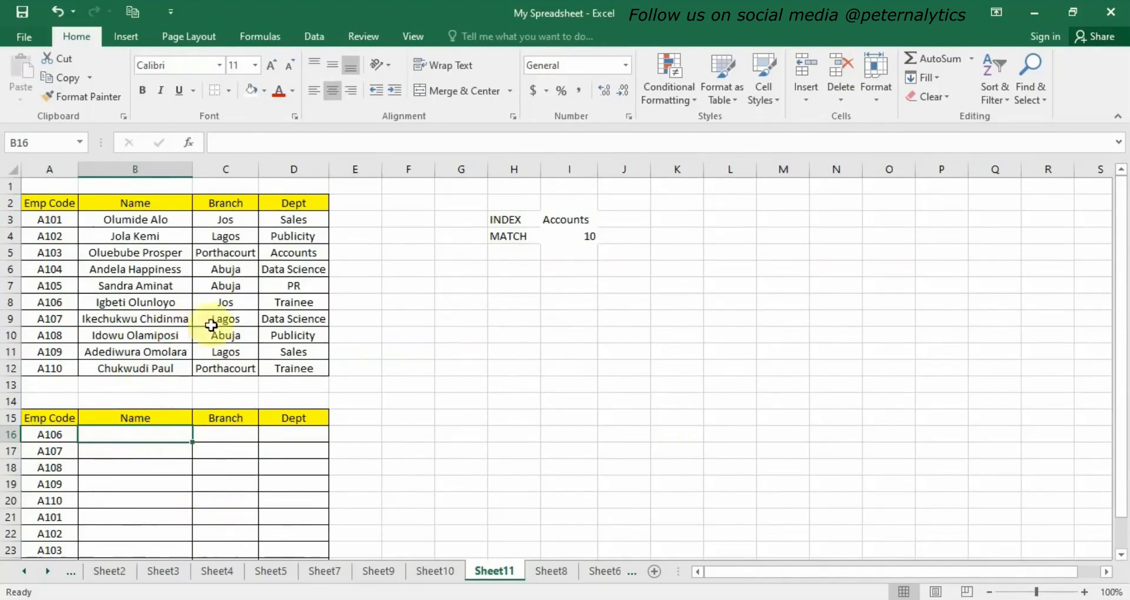
pyautogui.doubleClick(145, 434)
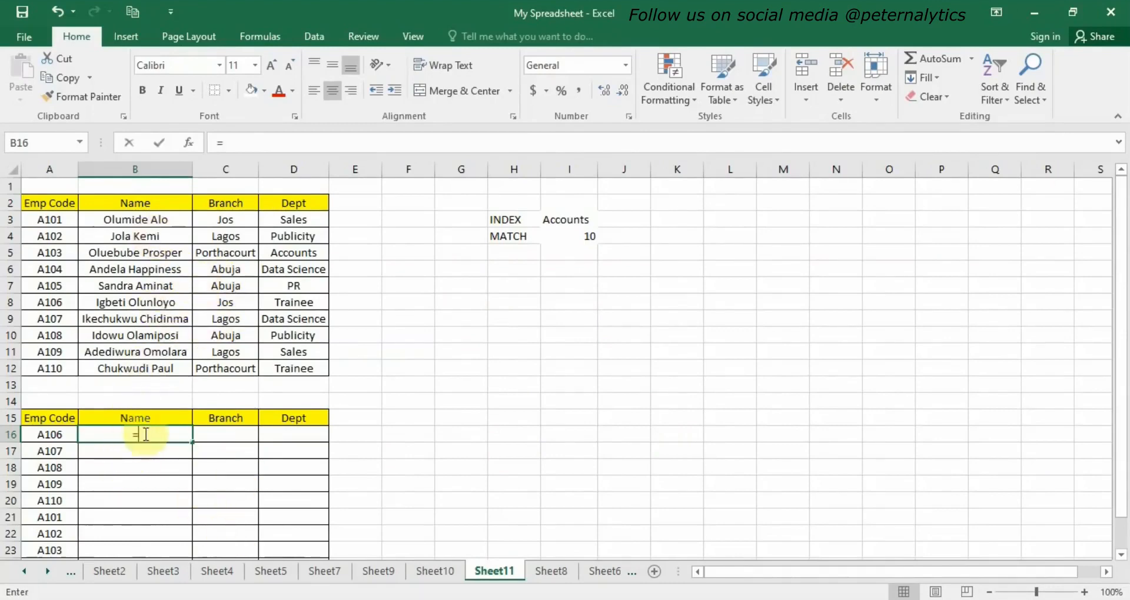
pyautogui.write('=in')
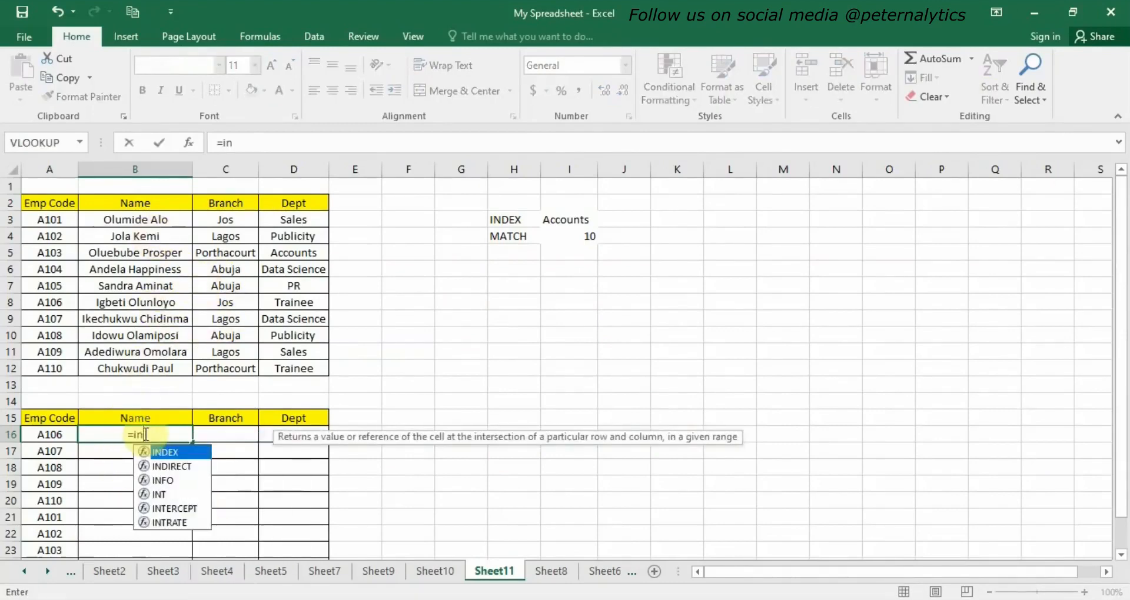
pyautogui.doubleClick(179, 453)
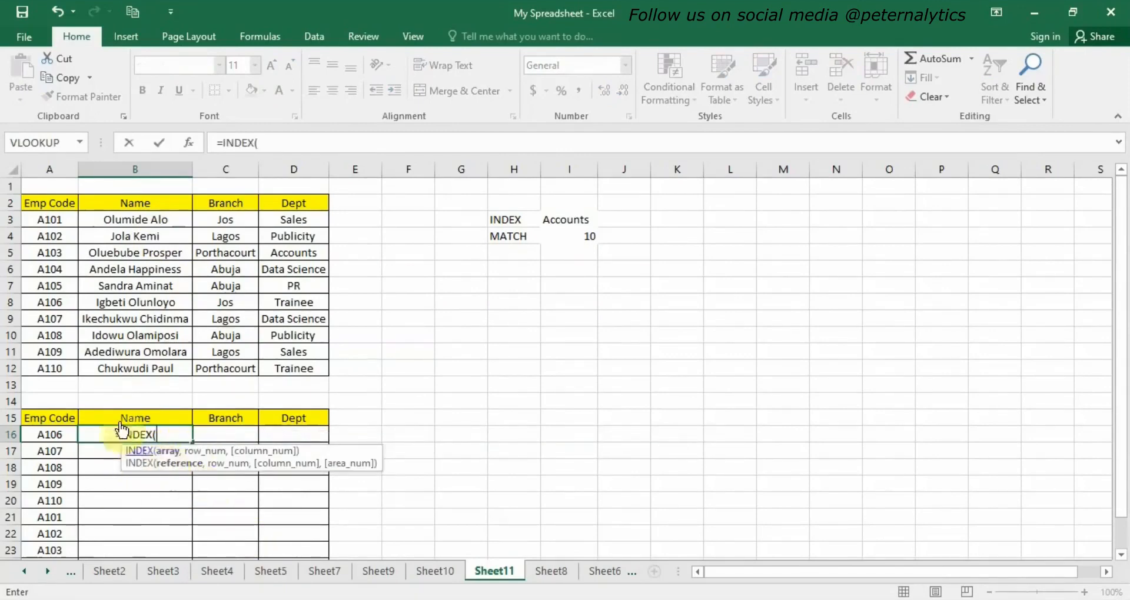
pyautogui.moveTo(42, 219); pyautogui.dragTo(268, 368)
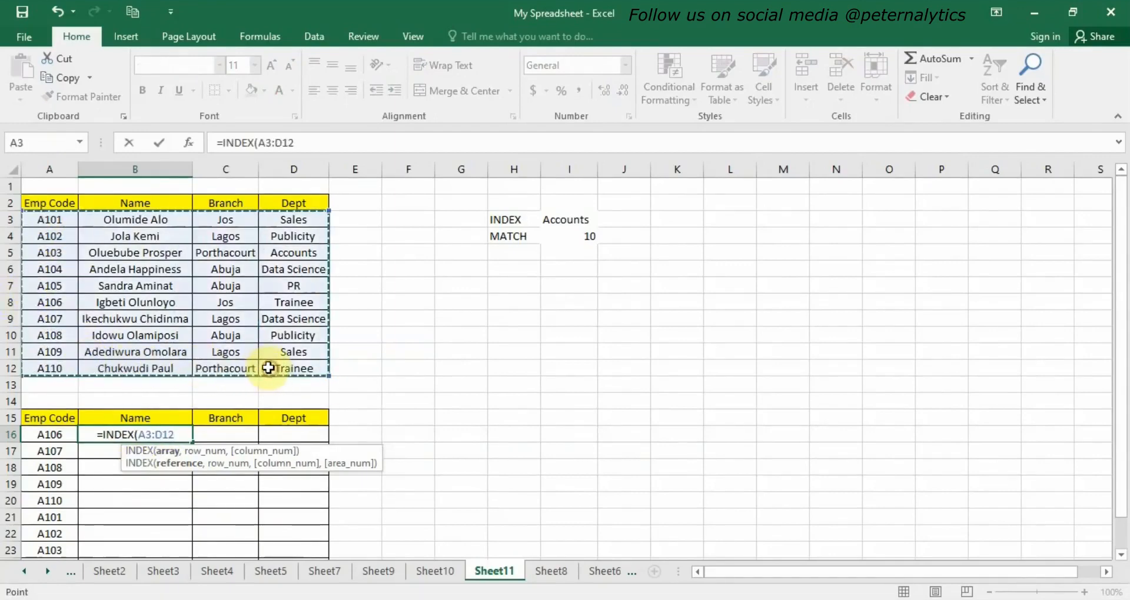
pyautogui.write(',')
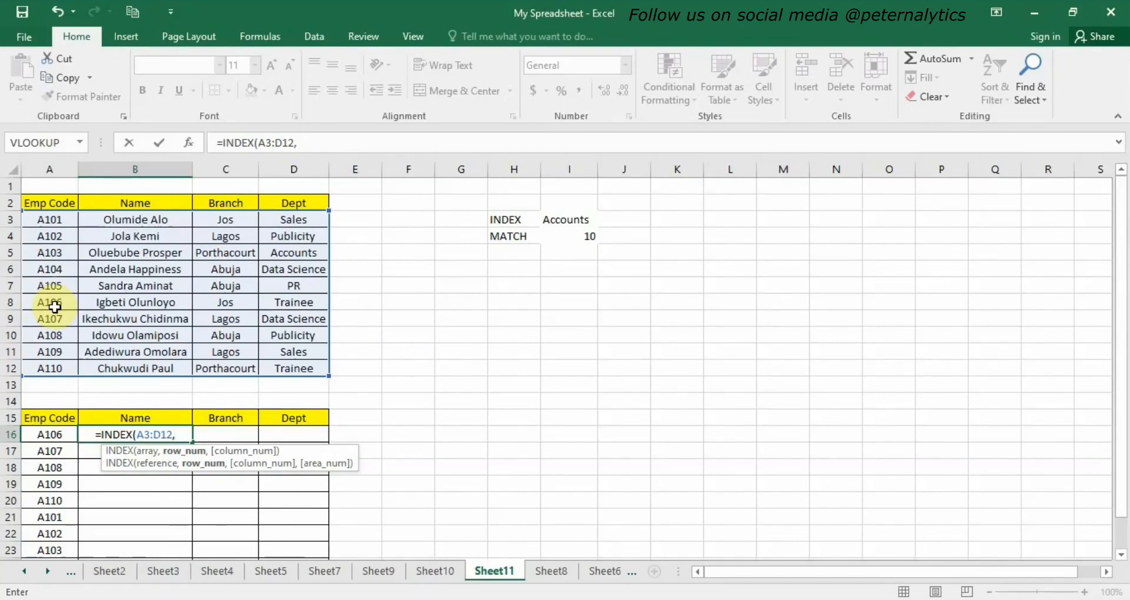
pyautogui.write('6,')
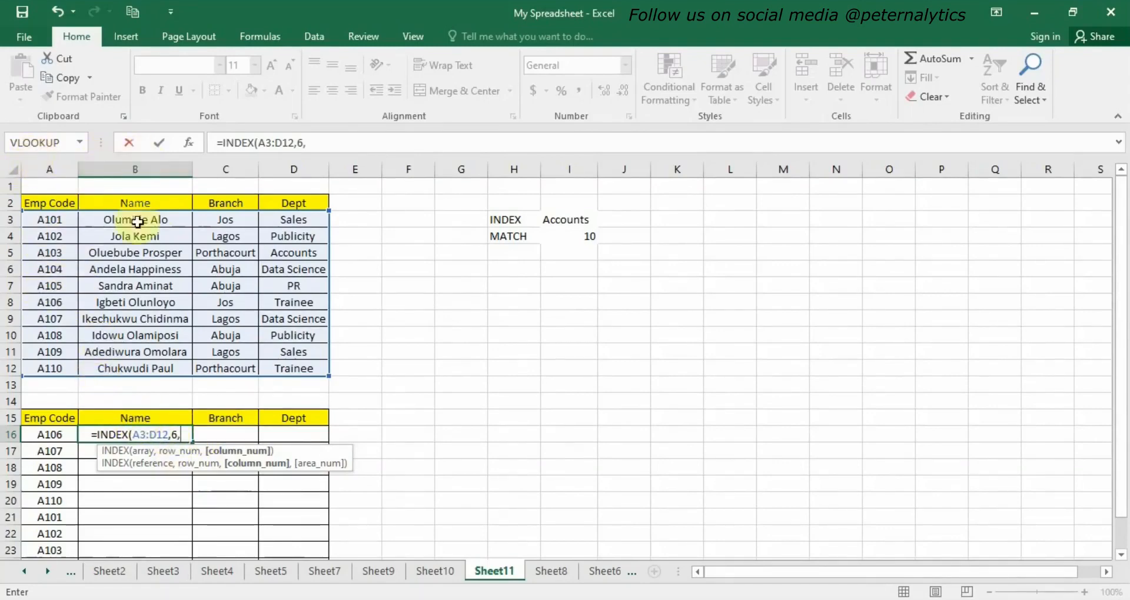
pyautogui.write('2')
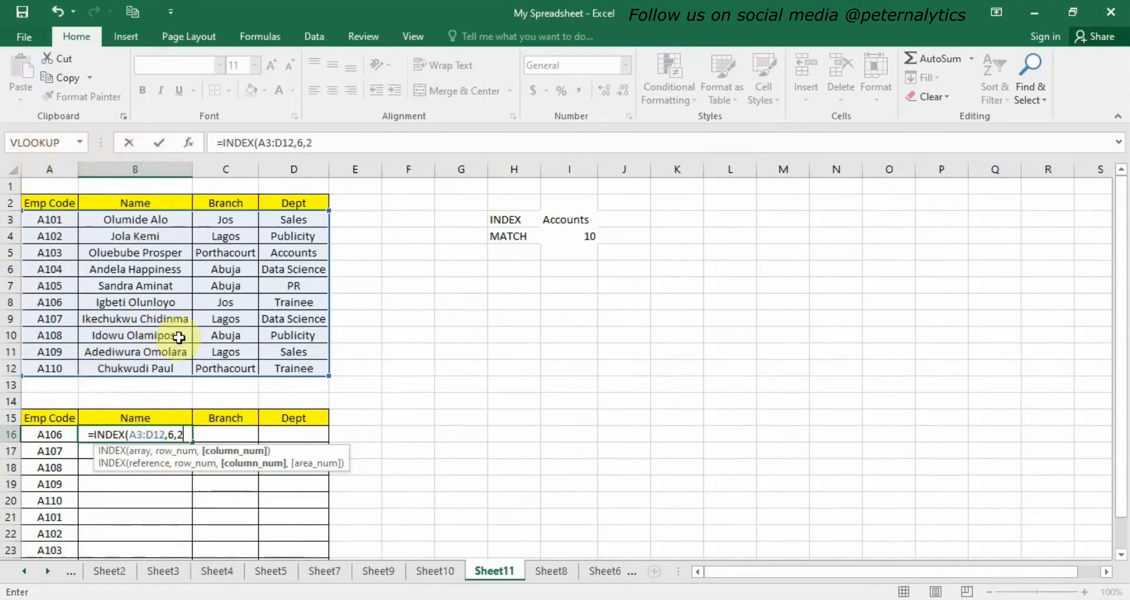
pyautogui.write(')')
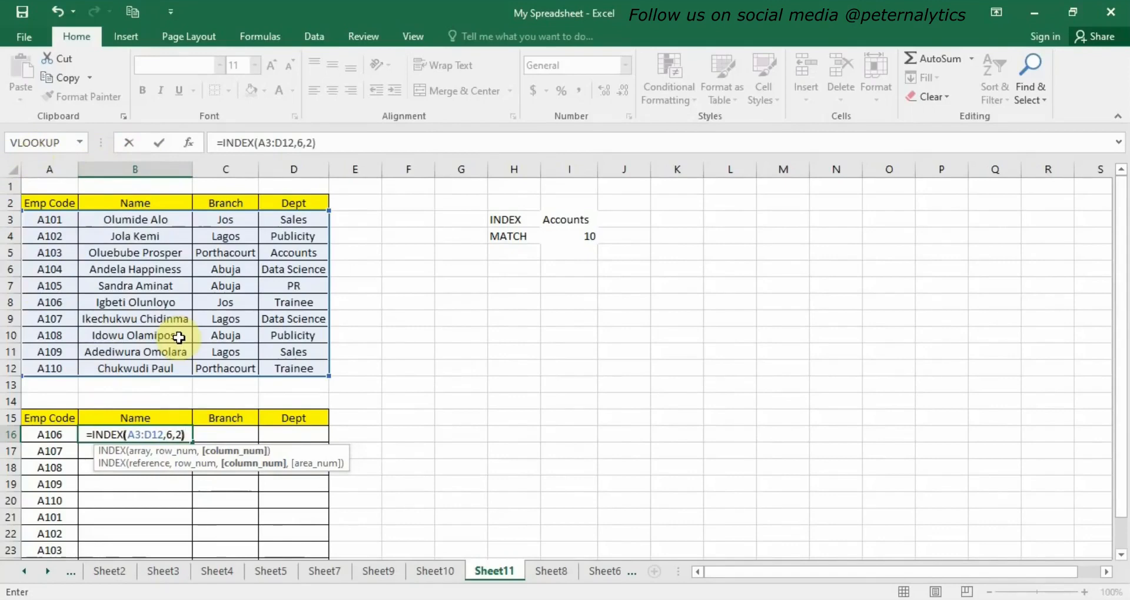
pyautogui.press('Return')
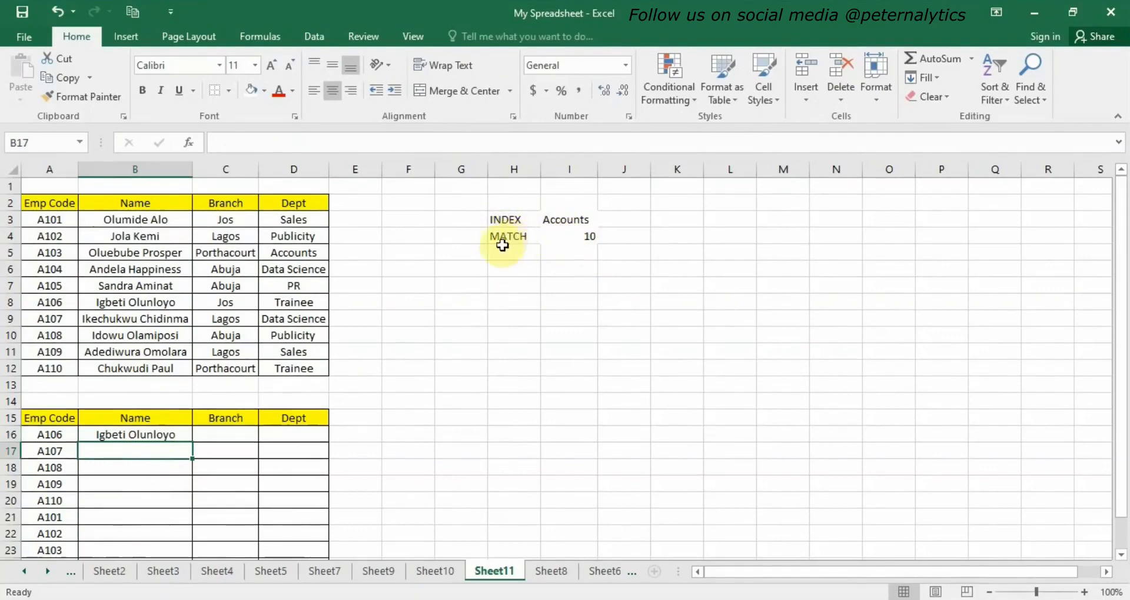
# Clear the INDEX formula from cell B16.
pyautogui.click(147, 435)
pyautogui.doubleClick(147, 435)
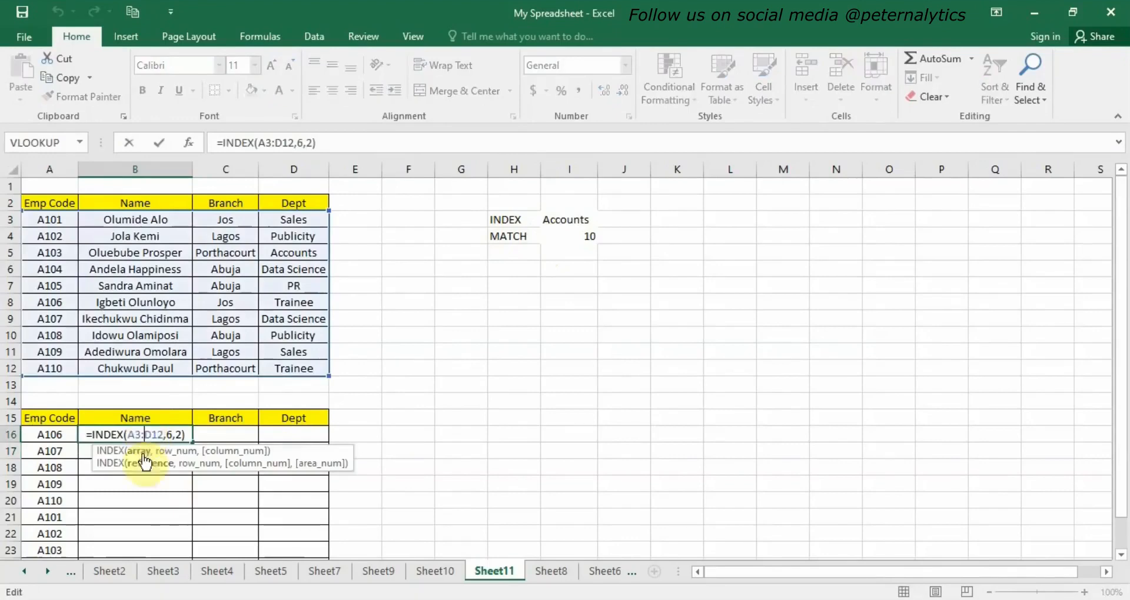
pyautogui.click(171, 435)
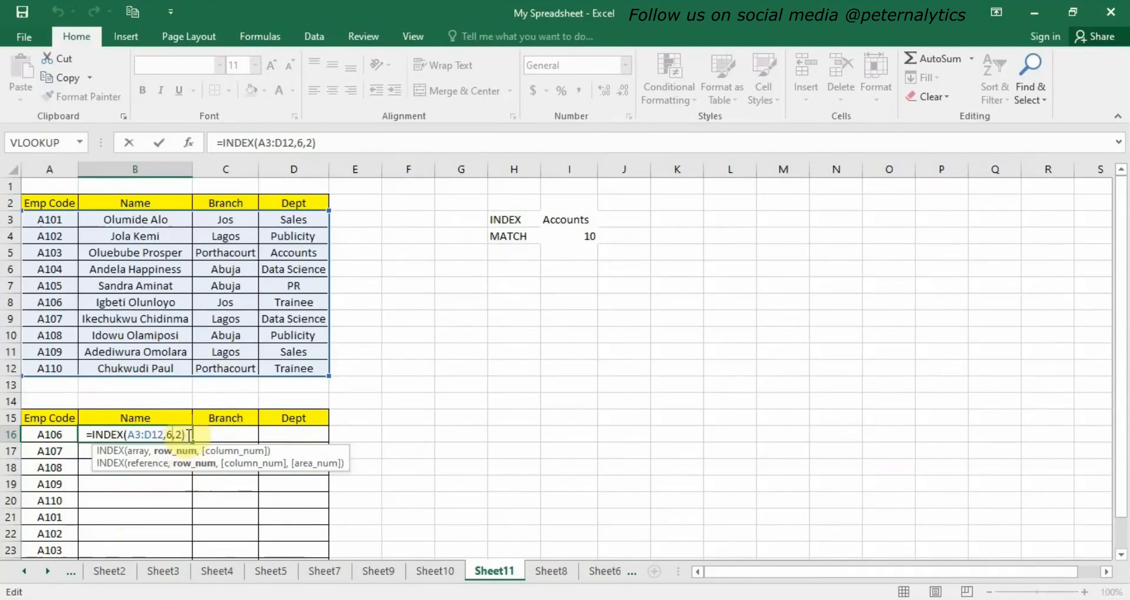
pyautogui.moveTo(189, 435); pyautogui.dragTo(78, 443)
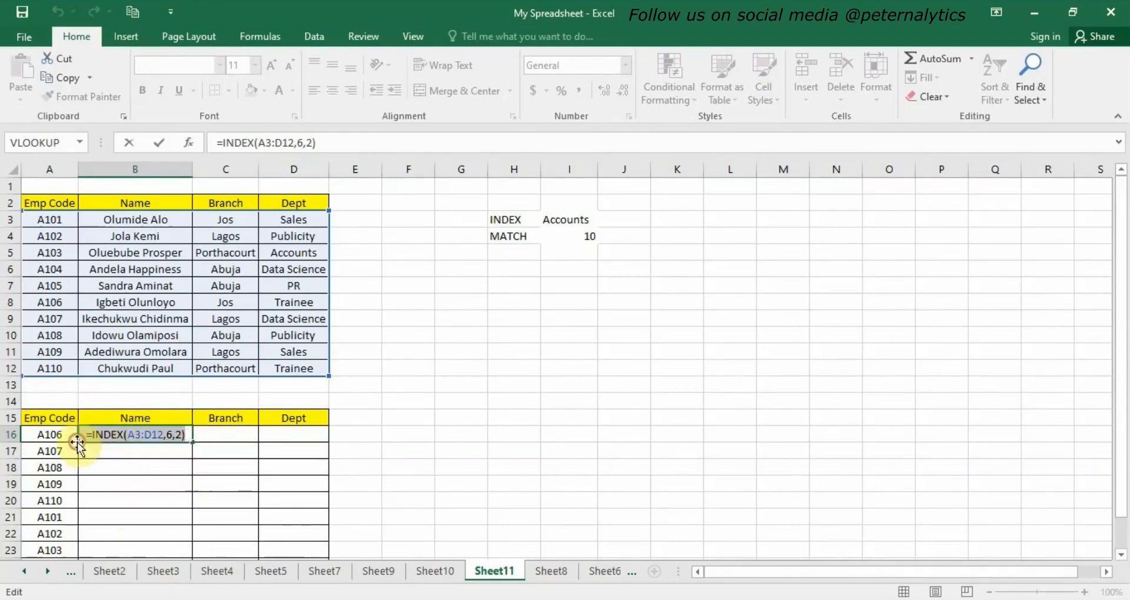
pyautogui.press('BackSpace')
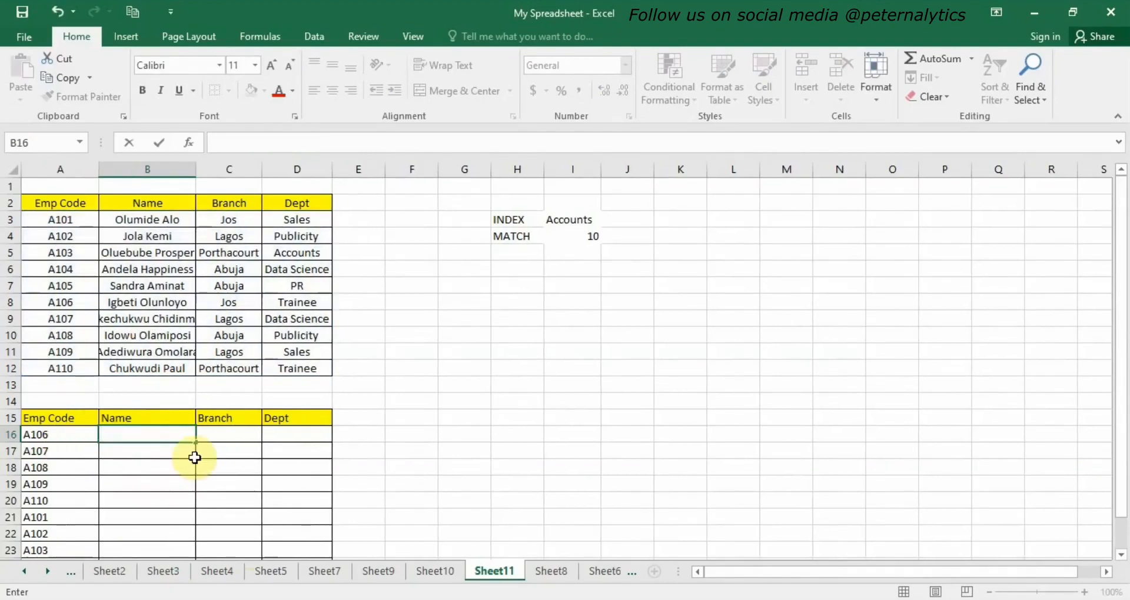
# Begin a new INDEX formula in B16 using the employee table A3:D12 as the array.
pyautogui.write('=')
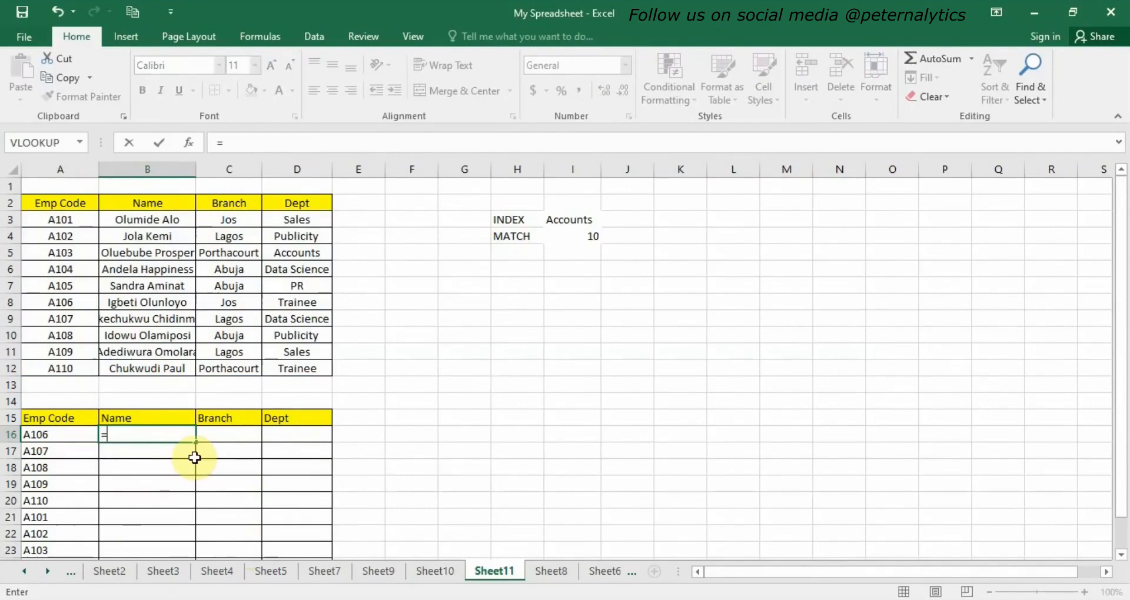
pyautogui.write('in')
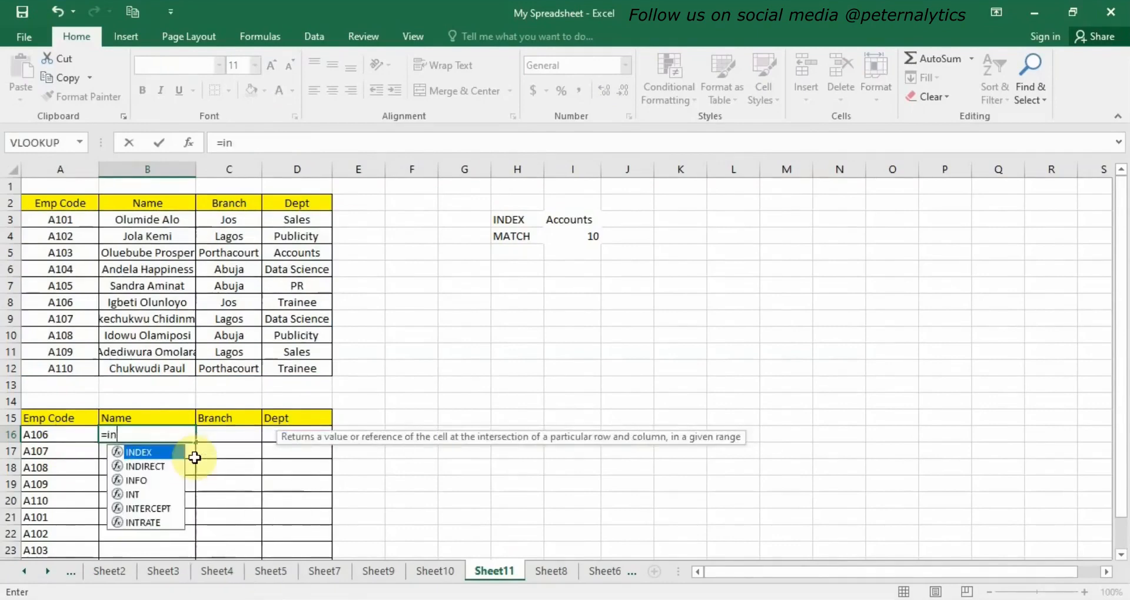
pyautogui.doubleClick(143, 452)
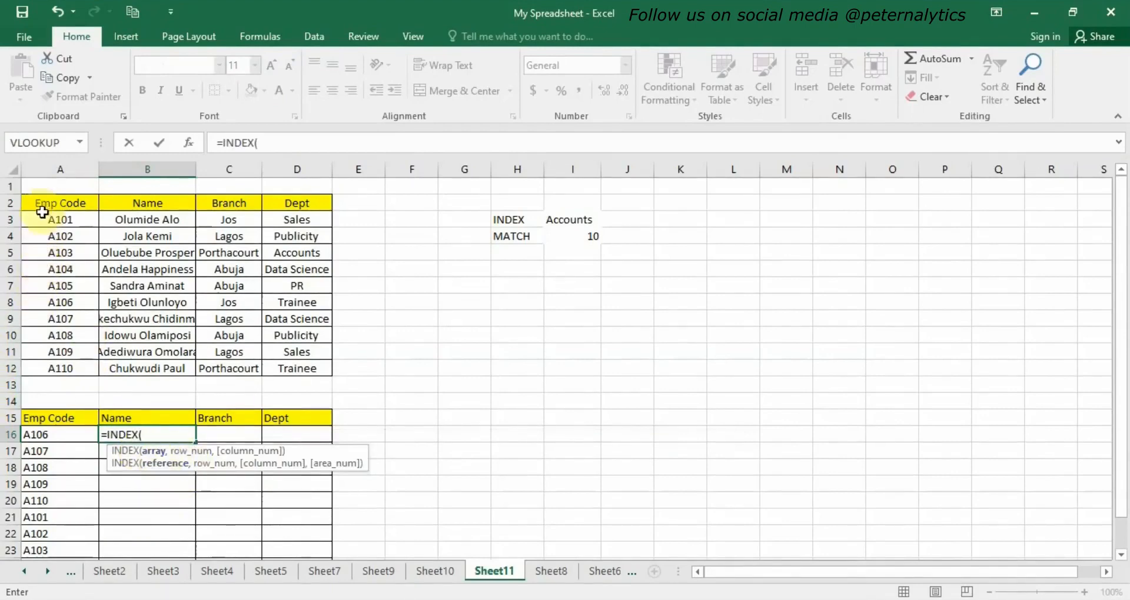
pyautogui.moveTo(45, 221); pyautogui.dragTo(313, 371)
pyautogui.write(',')
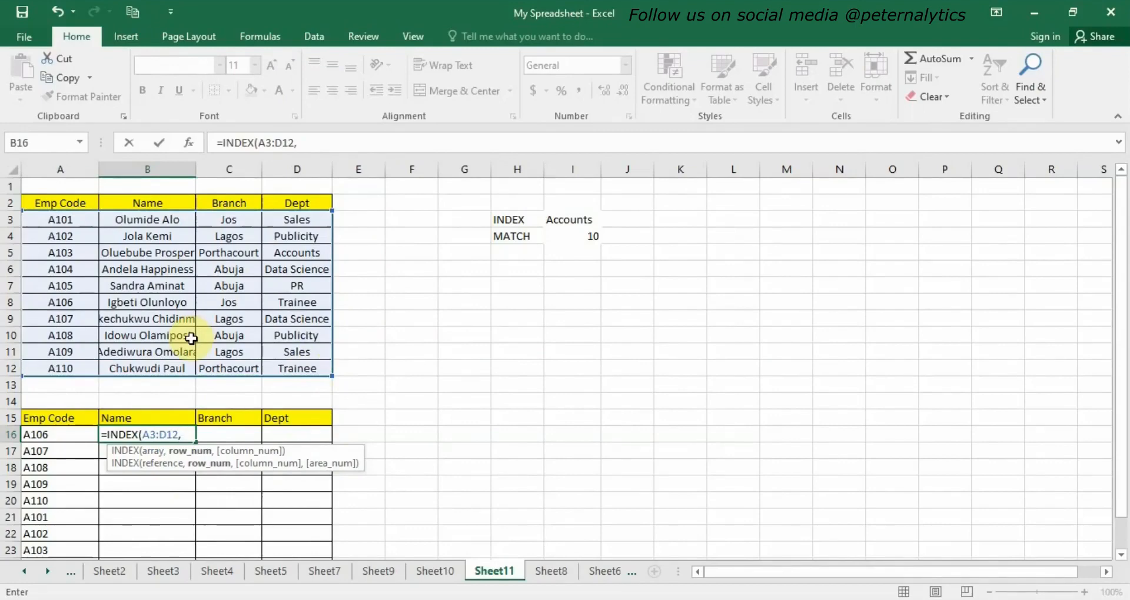
pyautogui.write('m')
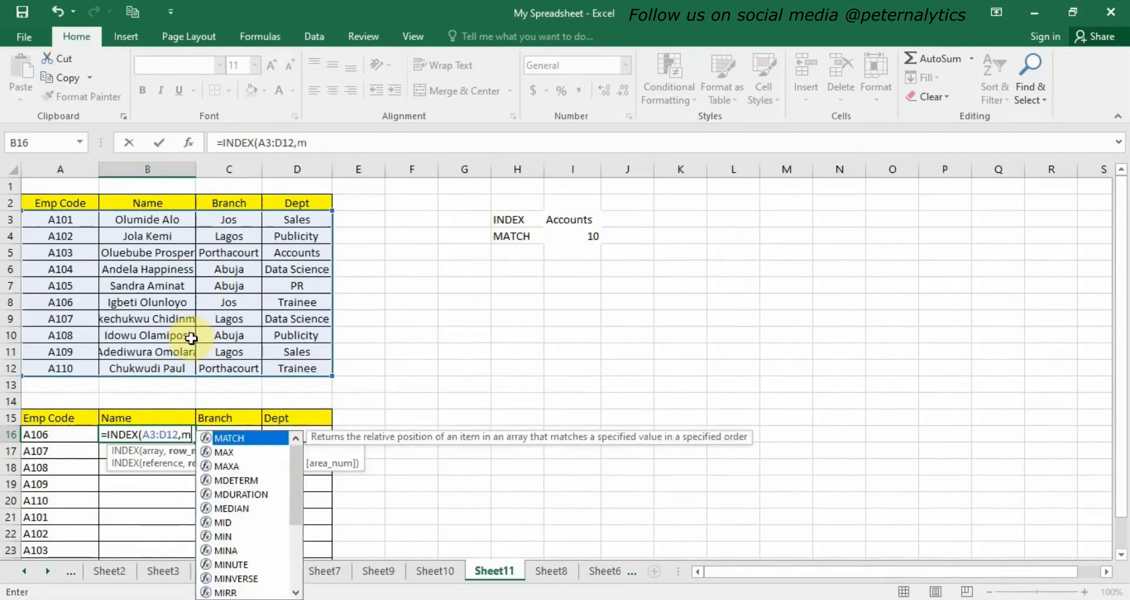
# Complete the B16 formula as =INDEX(A3:D12,MATCH(A16,A3:A12,0),2) to return the employee's name.
pyautogui.doubleClick(238, 436)
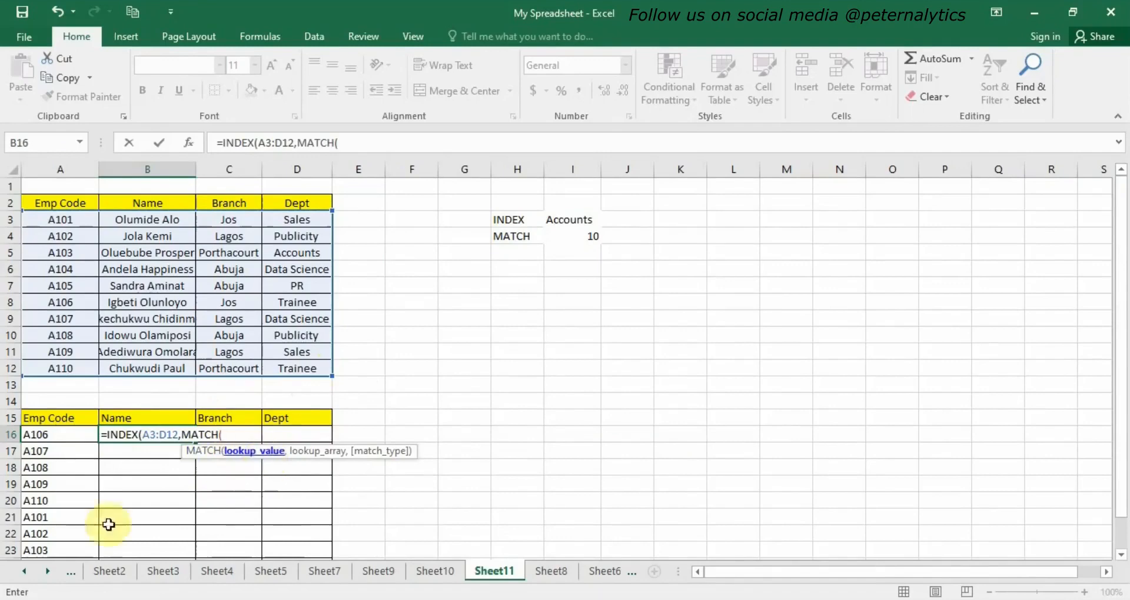
pyautogui.click(62, 436)
pyautogui.write(',')
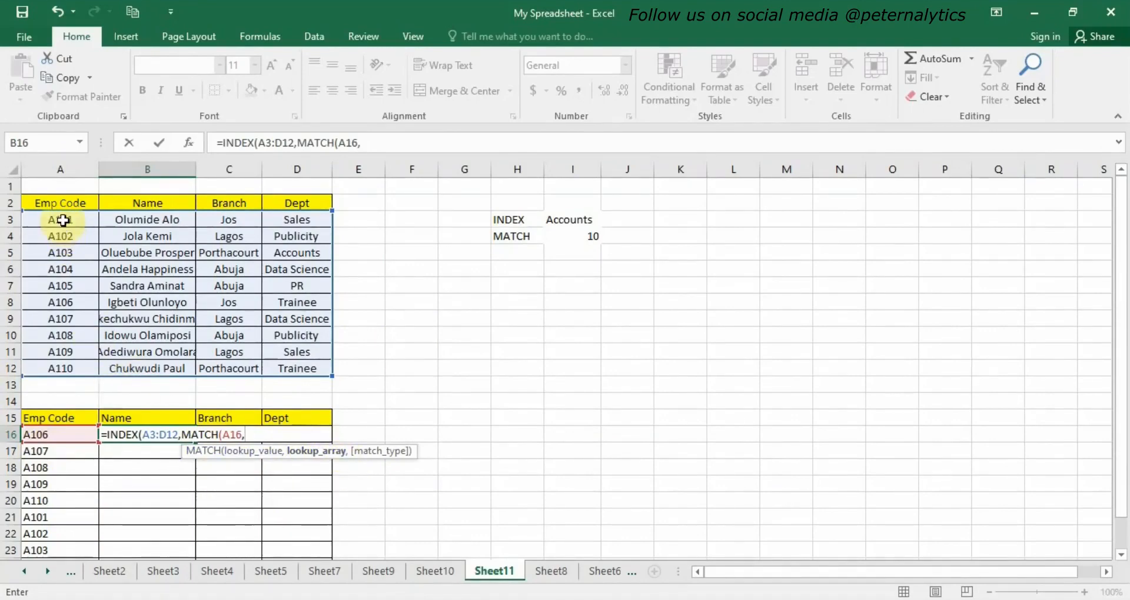
pyautogui.moveTo(63, 221); pyautogui.dragTo(61, 369)
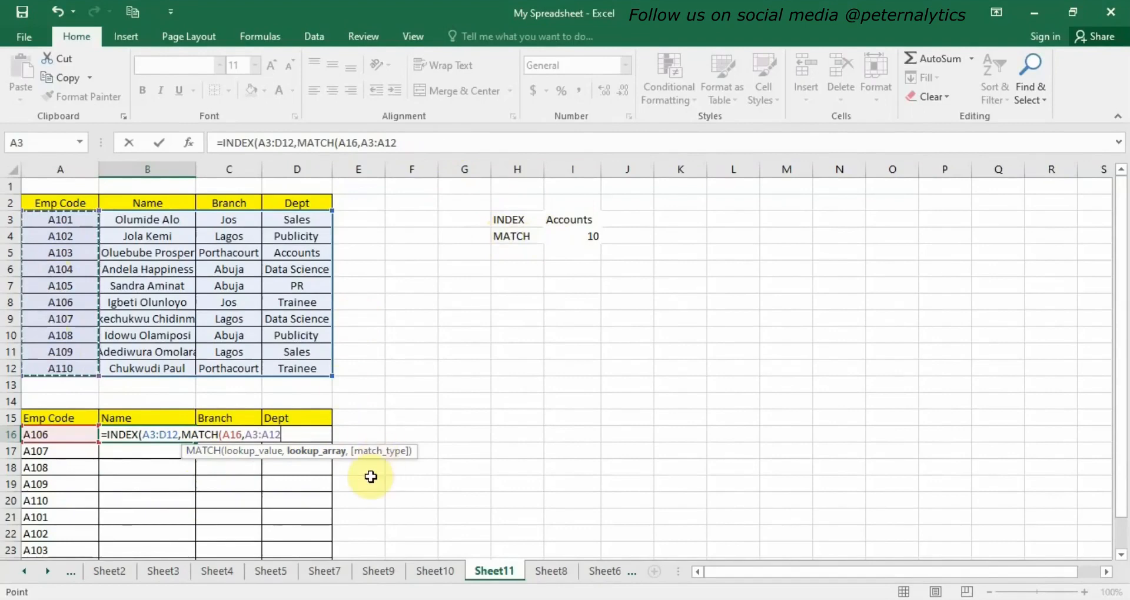
pyautogui.write(',')
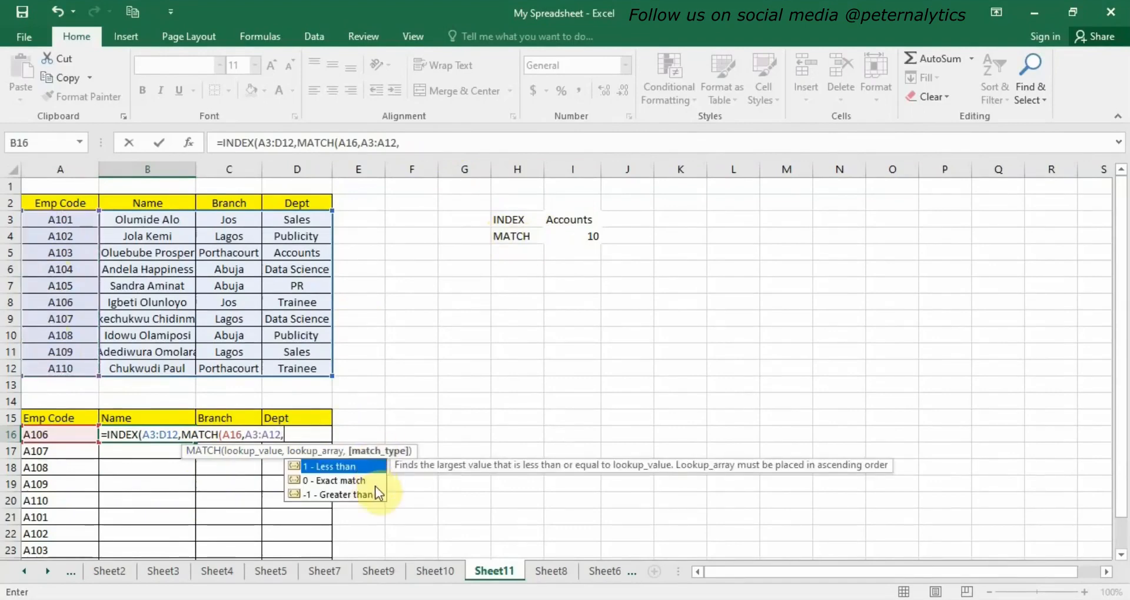
pyautogui.write('0)')
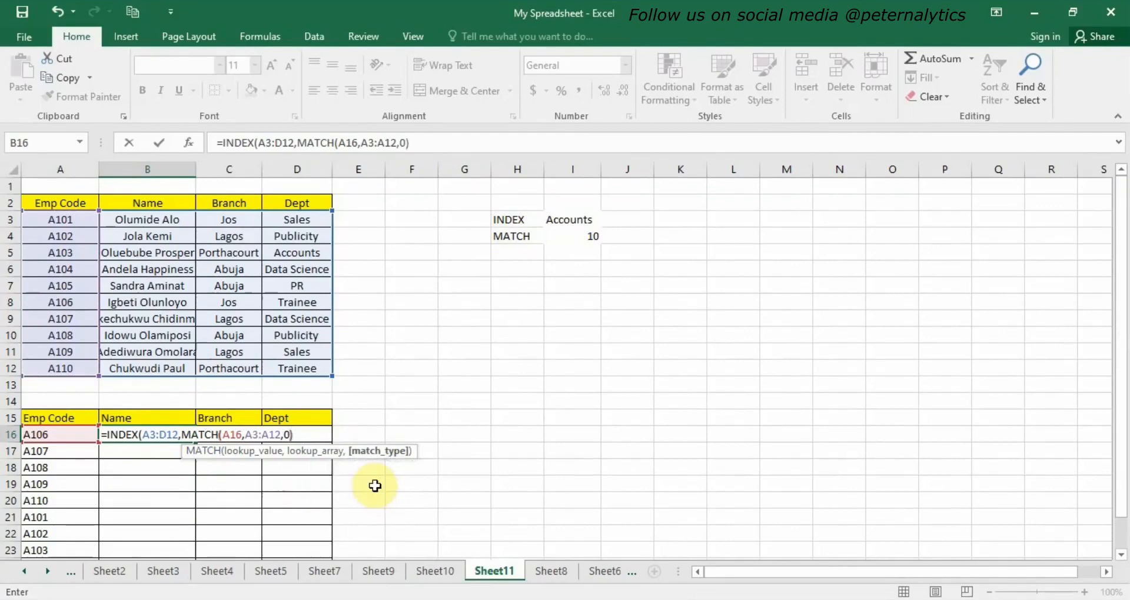
pyautogui.write(',2)')
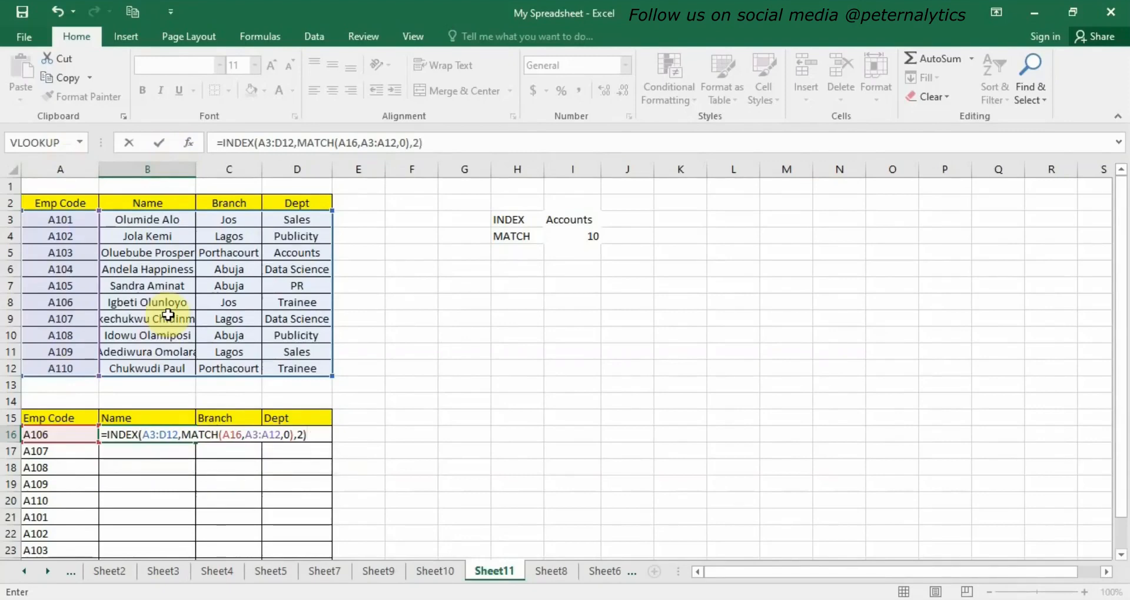
pyautogui.press('Return')
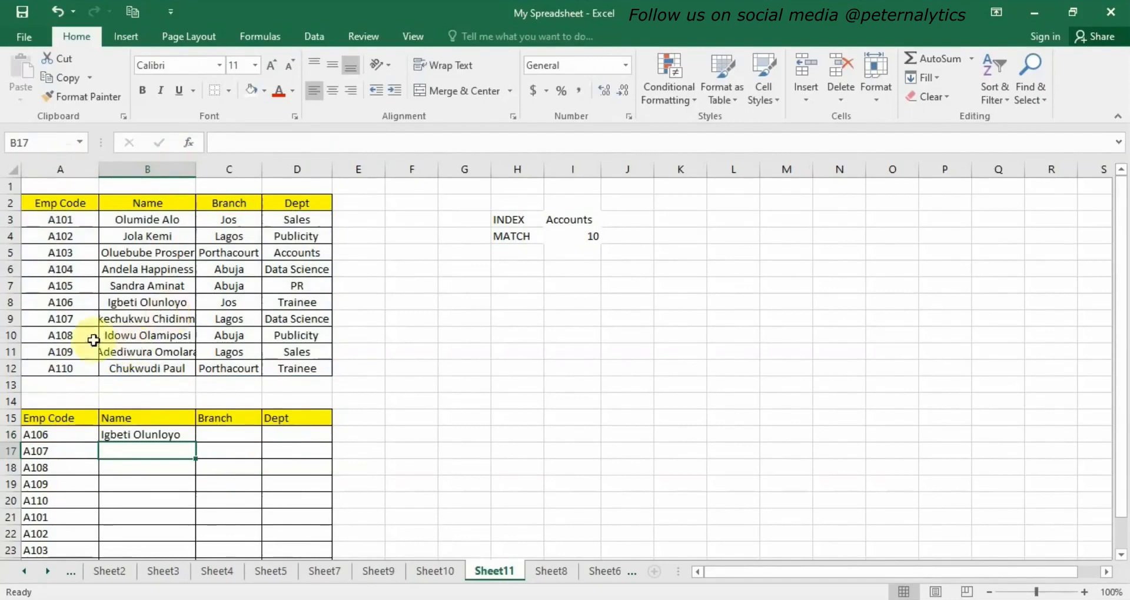
# Fill the INDEX-MATCH formula from B16 down to B25.
pyautogui.click(150, 434)
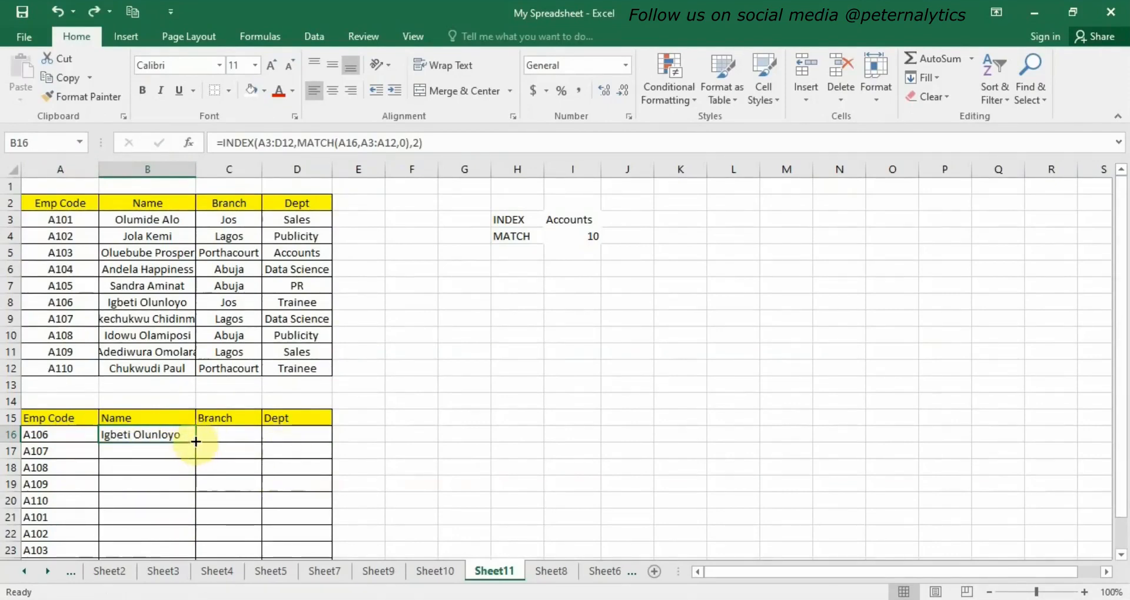
pyautogui.moveTo(196, 441); pyautogui.dragTo(194, 537)
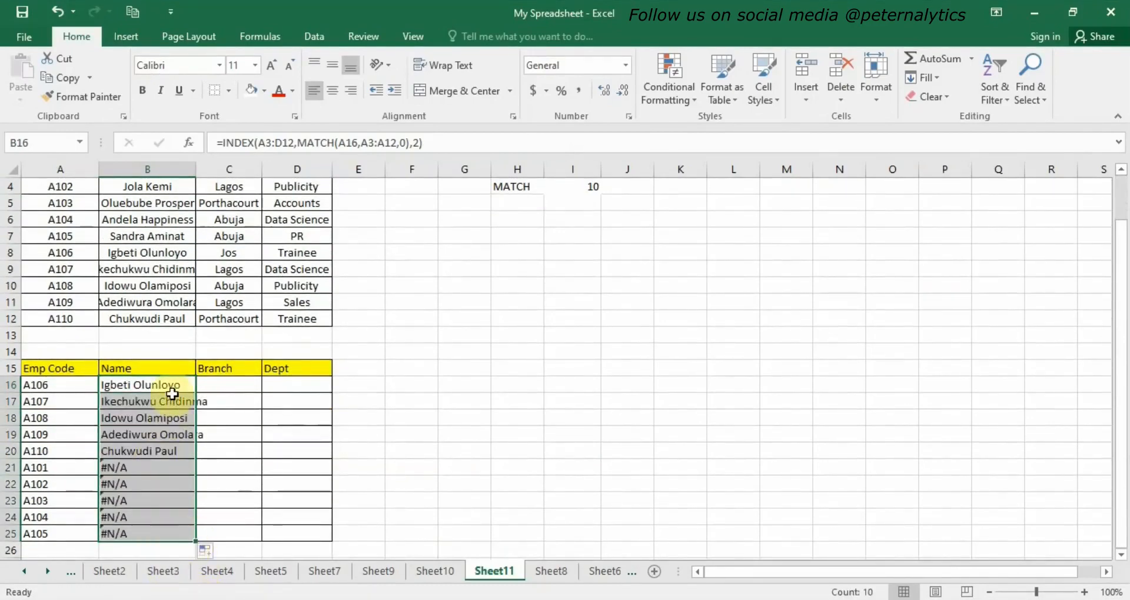
pyautogui.click(135, 467)
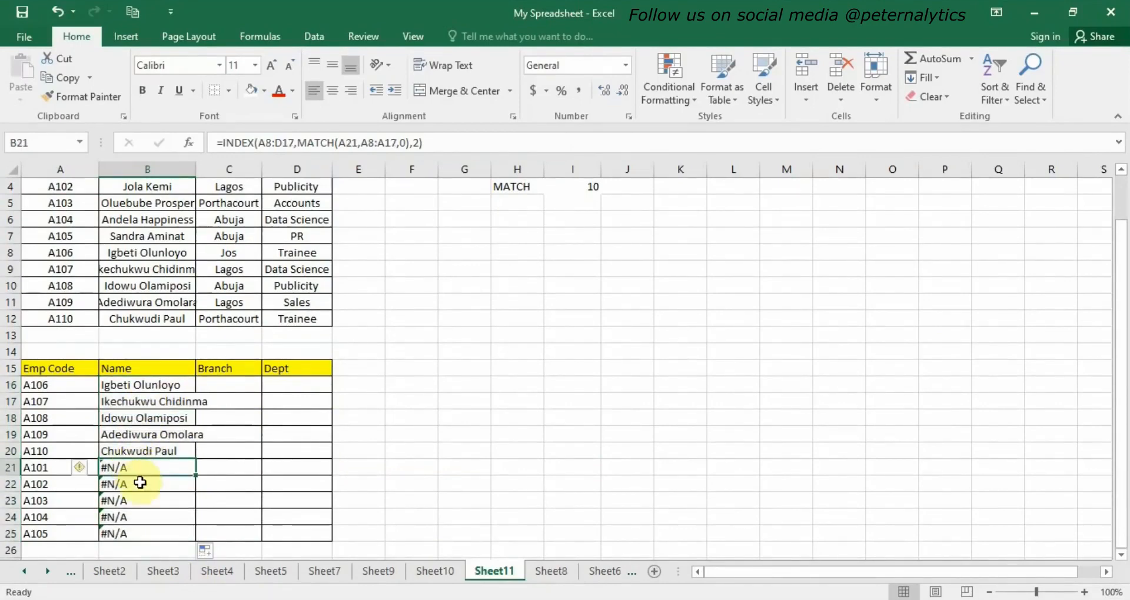
# Inspect the formulas in B16 and B21 to compare how their table references shifted.
pyautogui.doubleClick(151, 386)
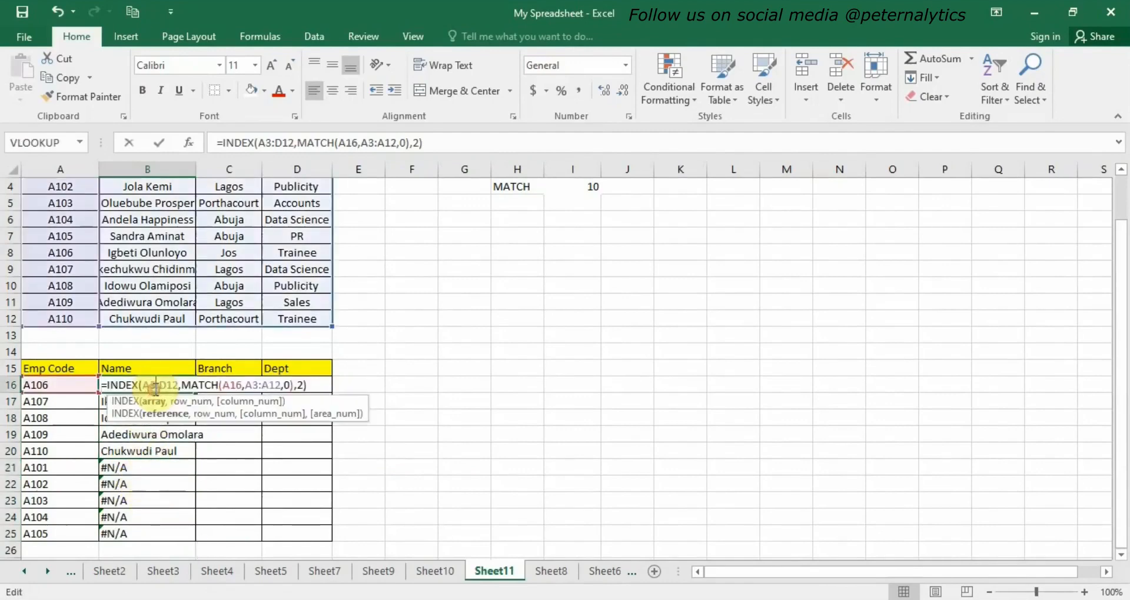
pyautogui.click(163, 467)
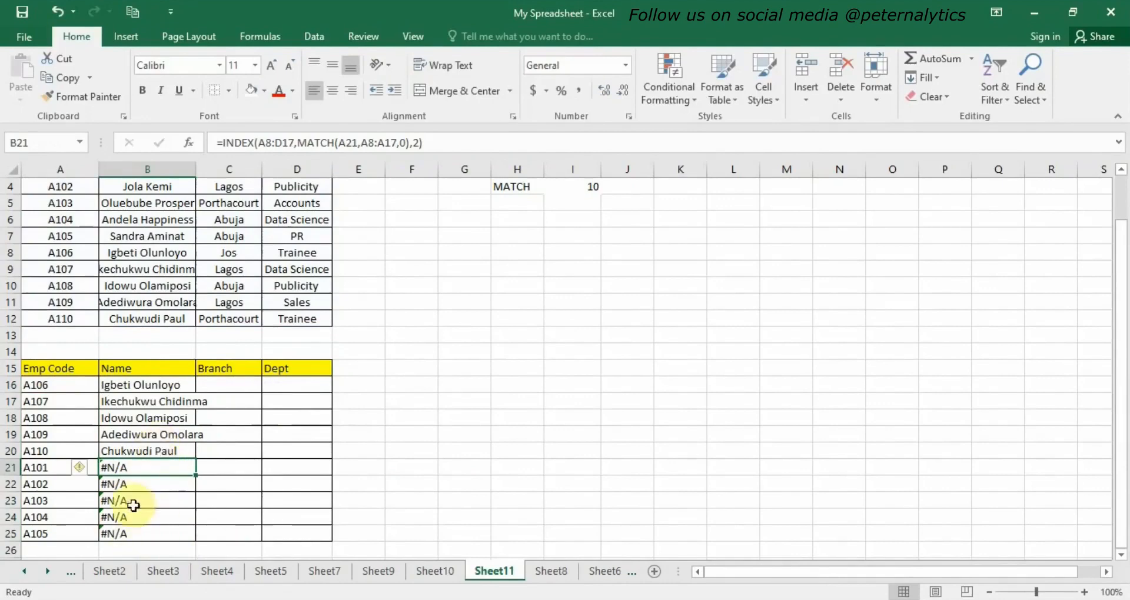
pyautogui.doubleClick(160, 387)
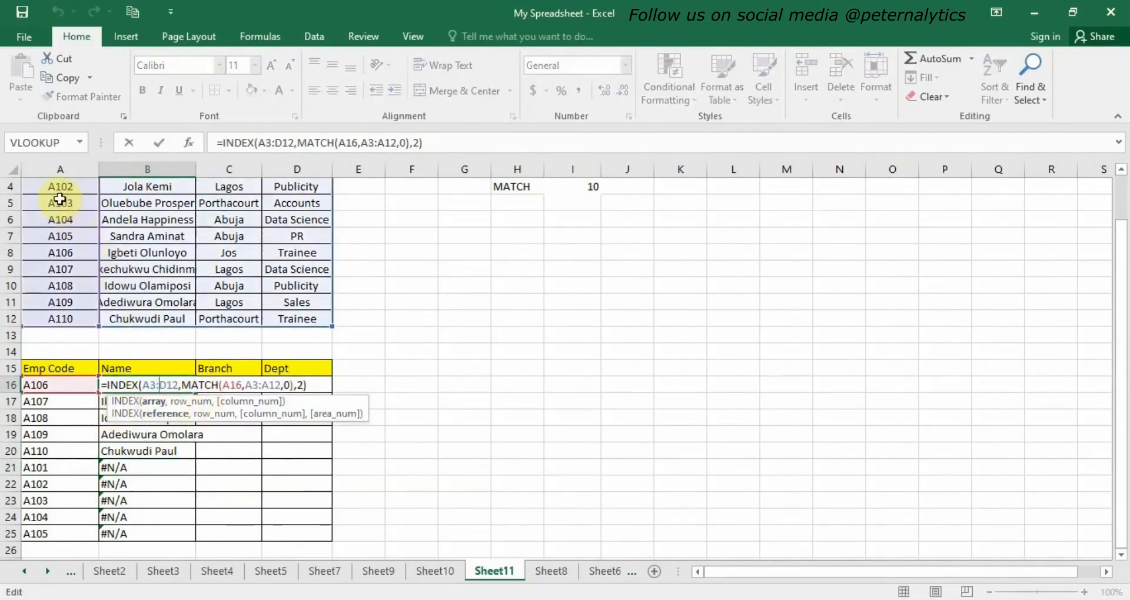
pyautogui.click(222, 387)
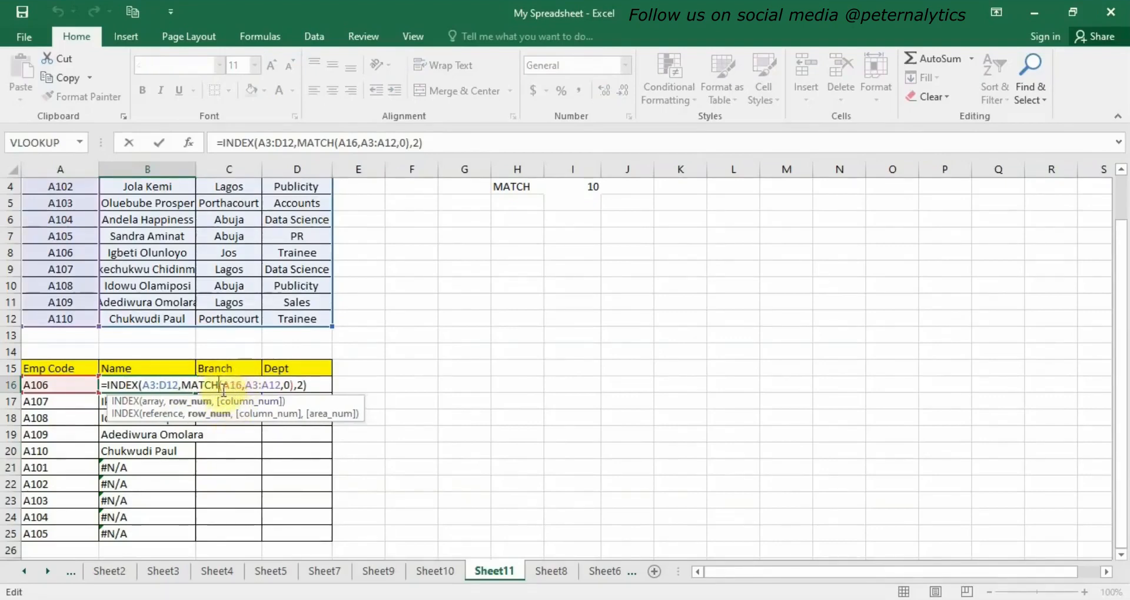
pyautogui.click(238, 387)
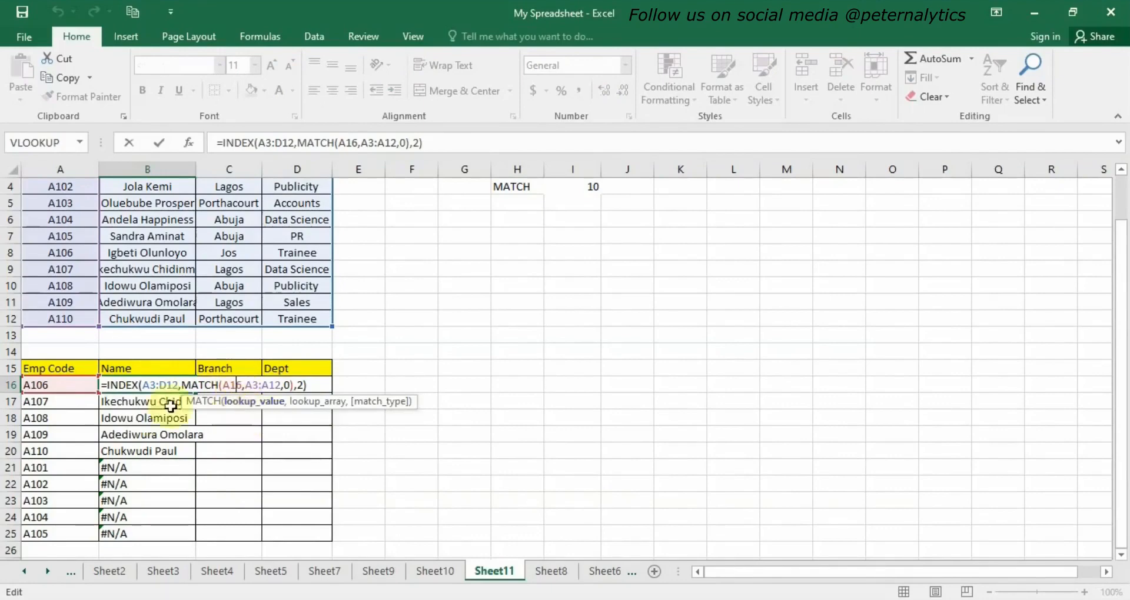
pyautogui.click(259, 384)
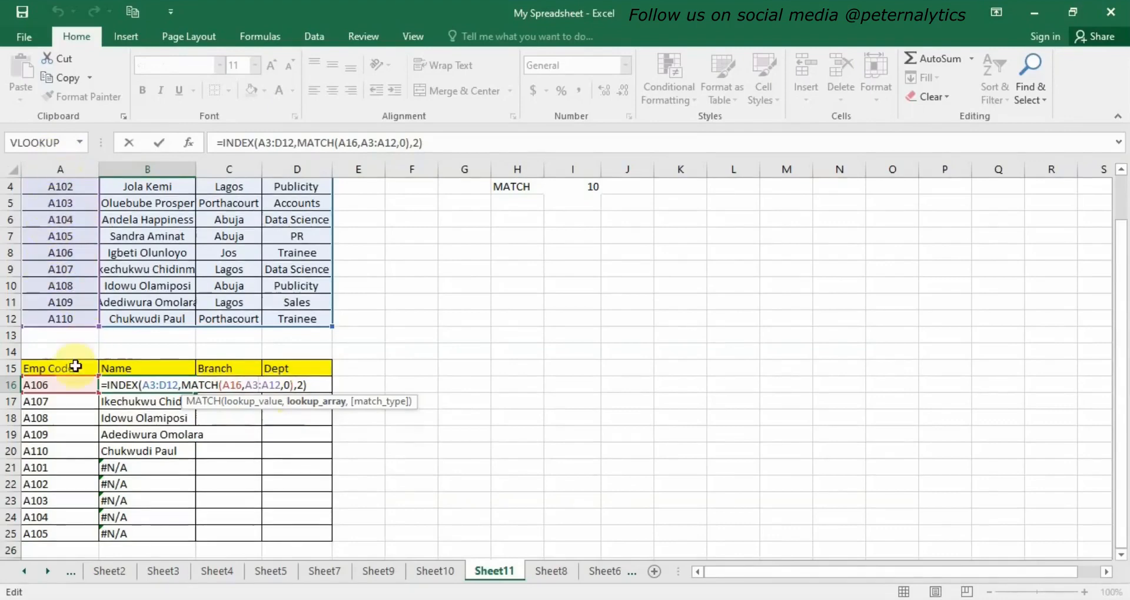
pyautogui.click(147, 472)
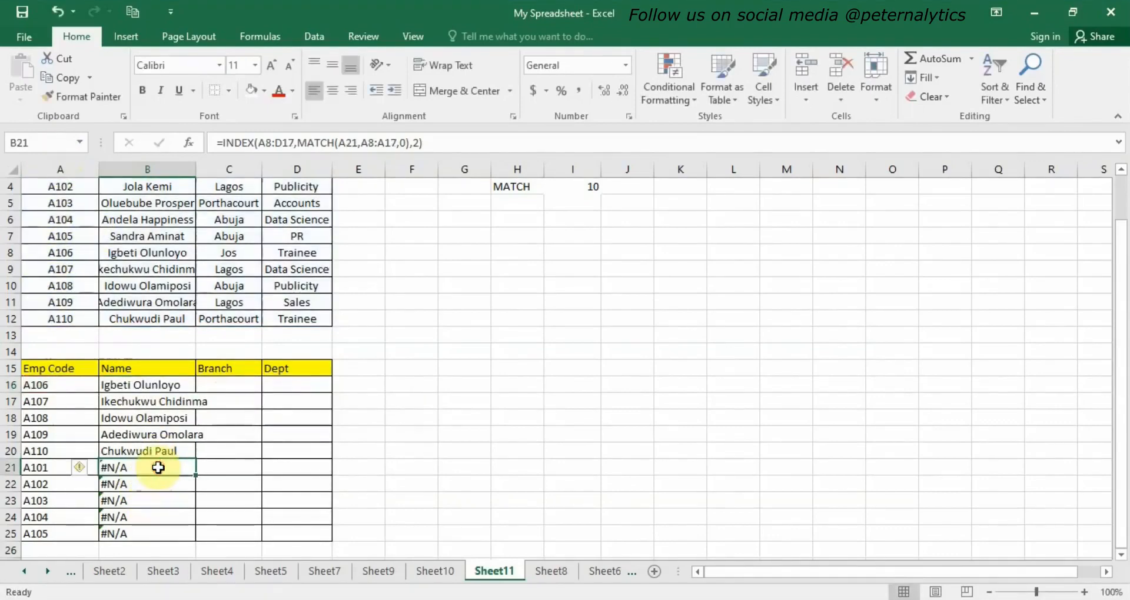
pyautogui.doubleClick(158, 467)
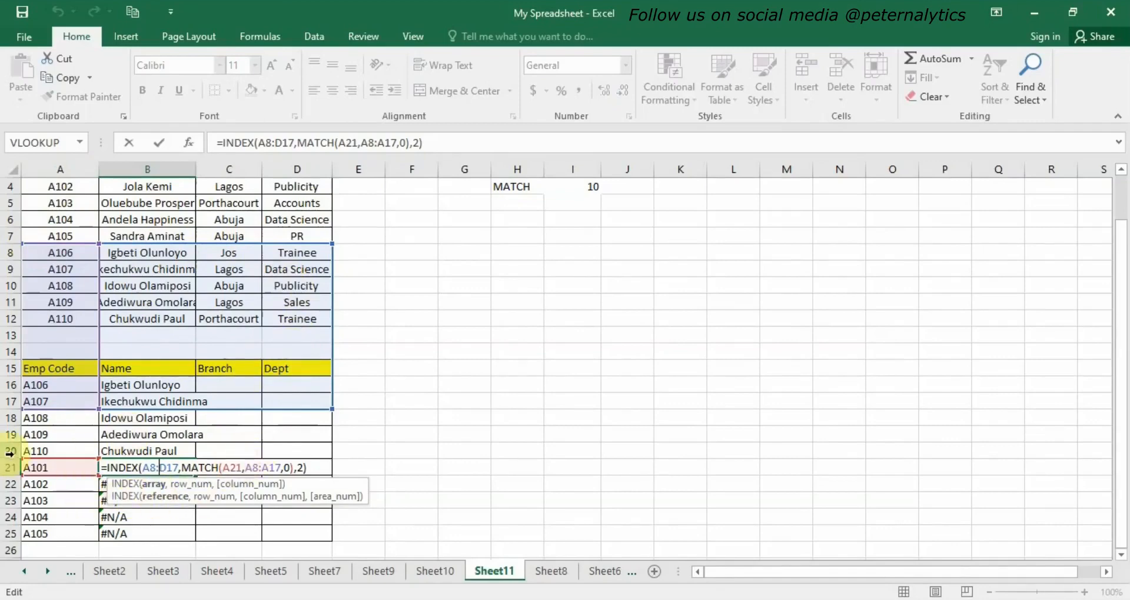
pyautogui.click(269, 469)
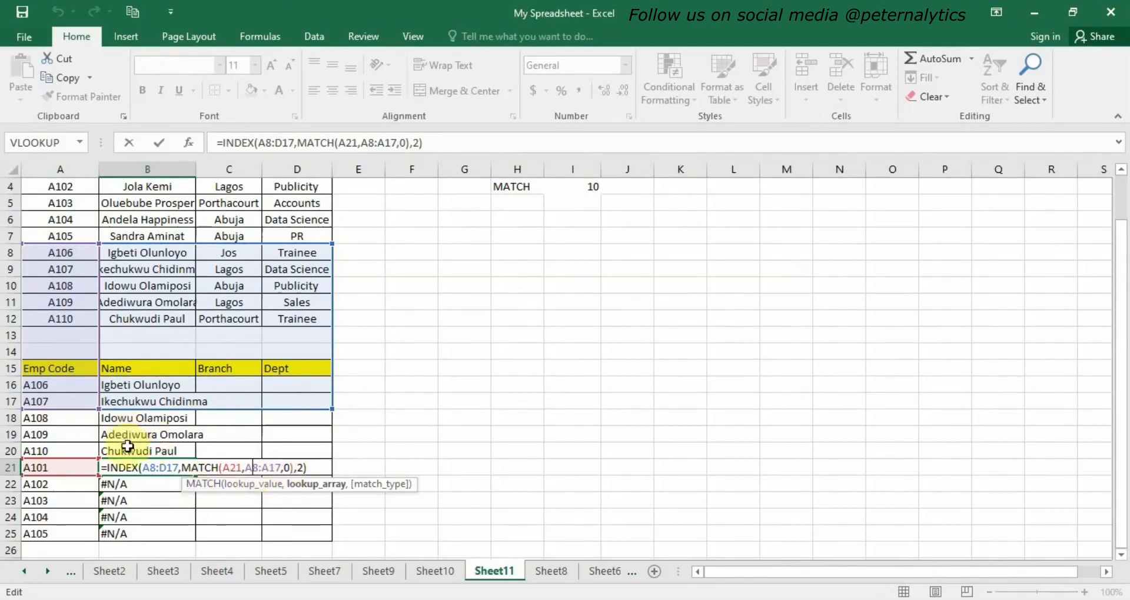
pyautogui.click(163, 467)
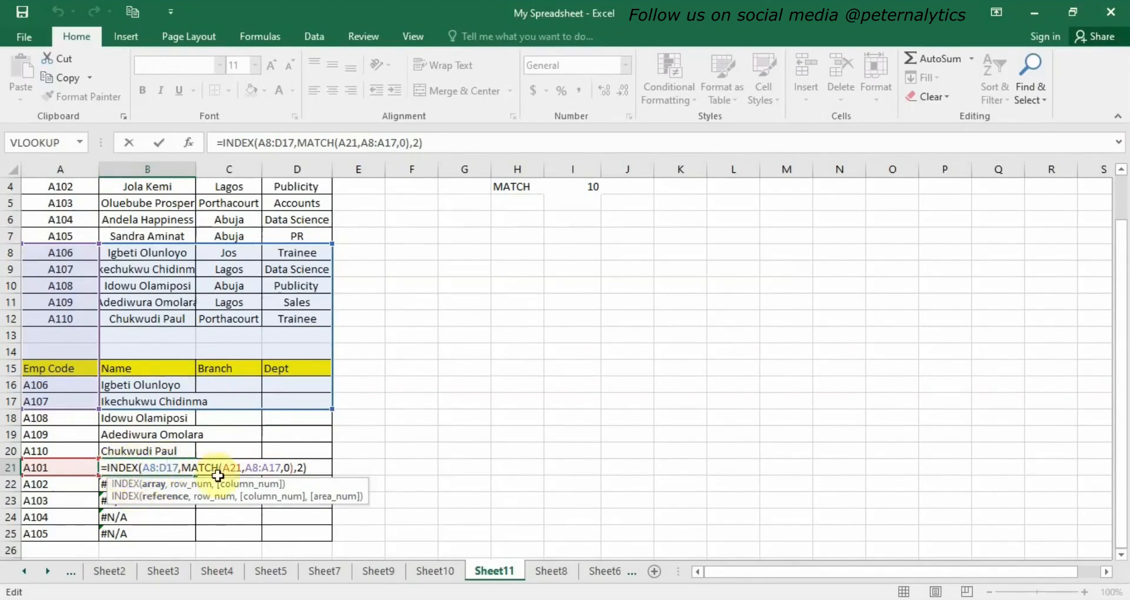
# Make the ranges absolute in B16: =INDEX($A$3:$D$12,MATCH(A16,$A$3:$A$12,0),2).
pyautogui.click(140, 386)
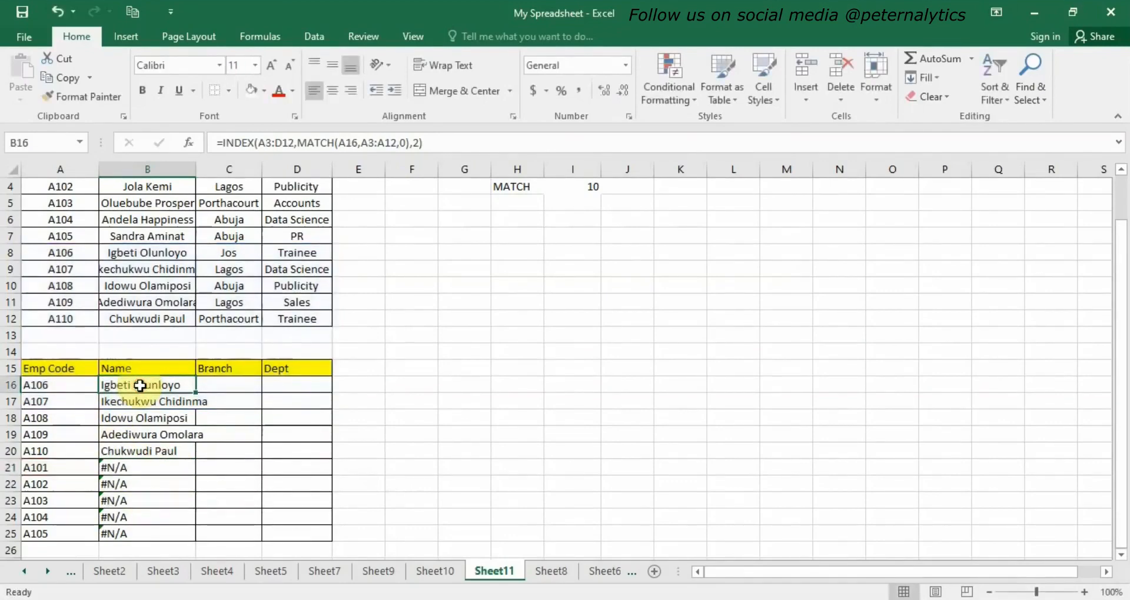
pyautogui.doubleClick(140, 385)
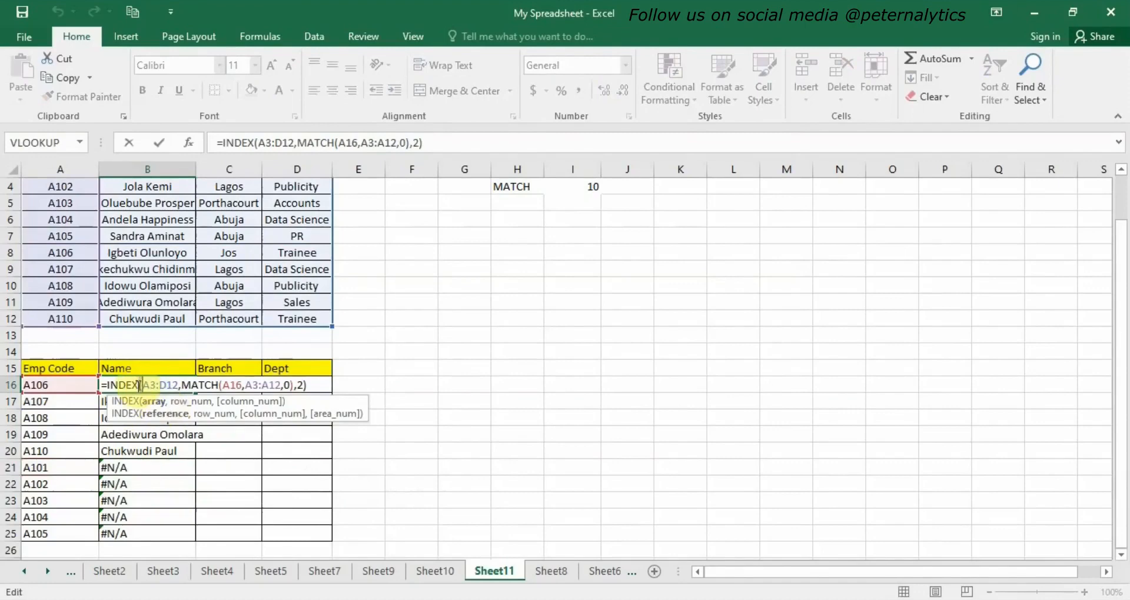
pyautogui.click(144, 385)
pyautogui.write('$A')
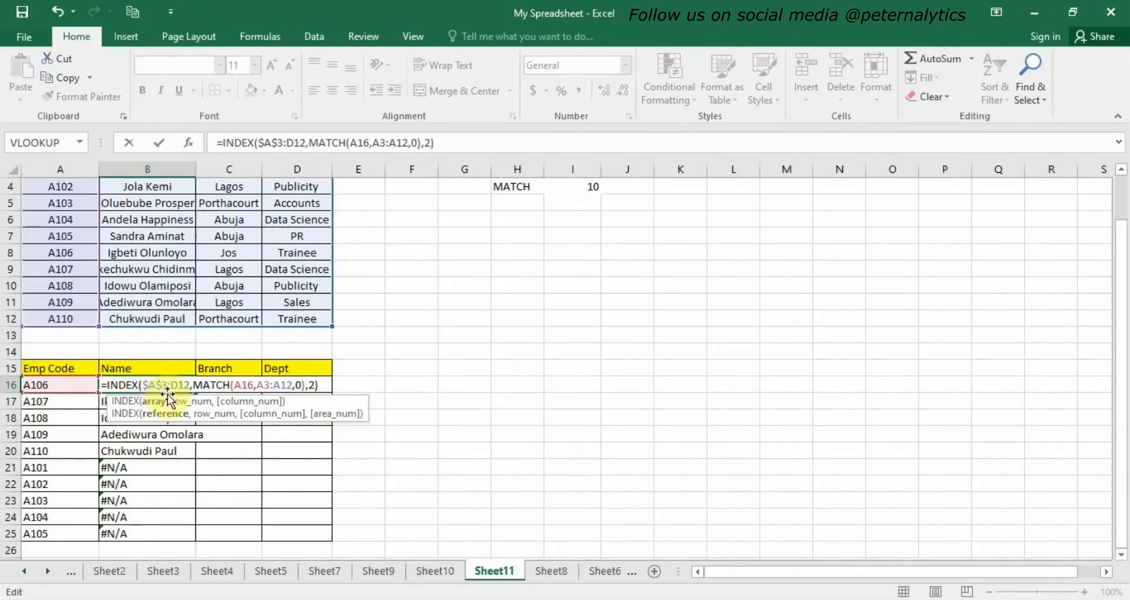
pyautogui.write('$')
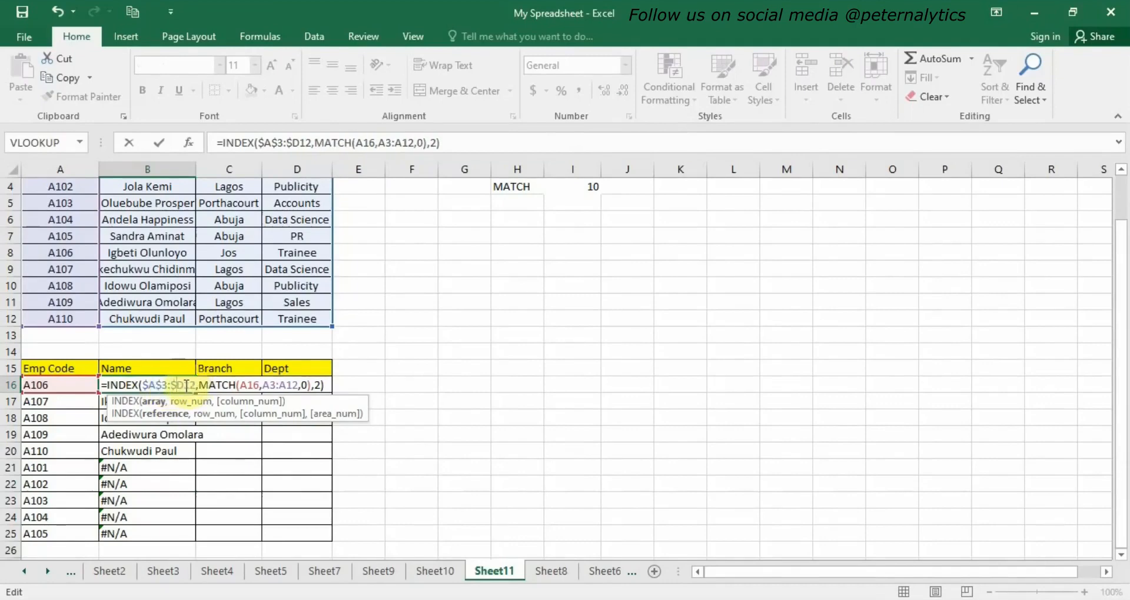
pyautogui.click(186, 386)
pyautogui.write('$')
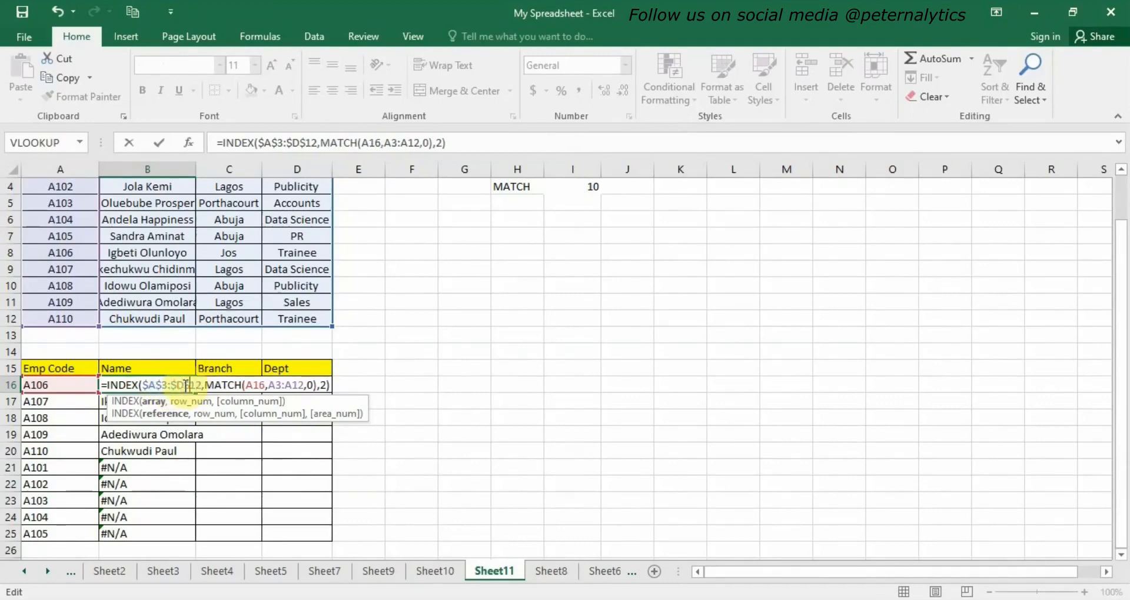
pyautogui.click(271, 385)
pyautogui.write('$A')
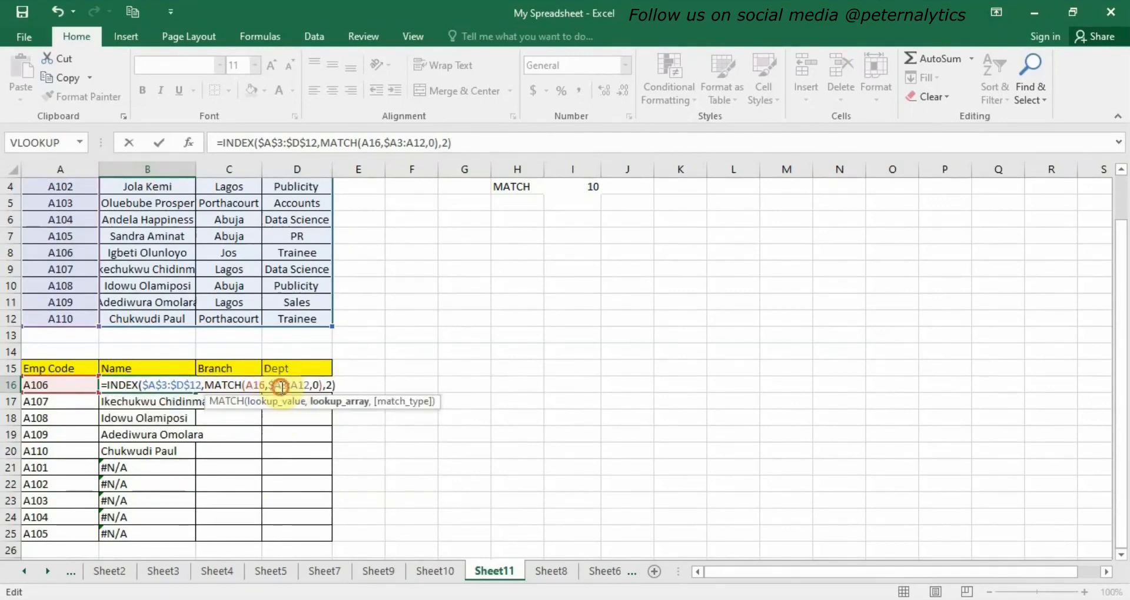
pyautogui.write('$3:')
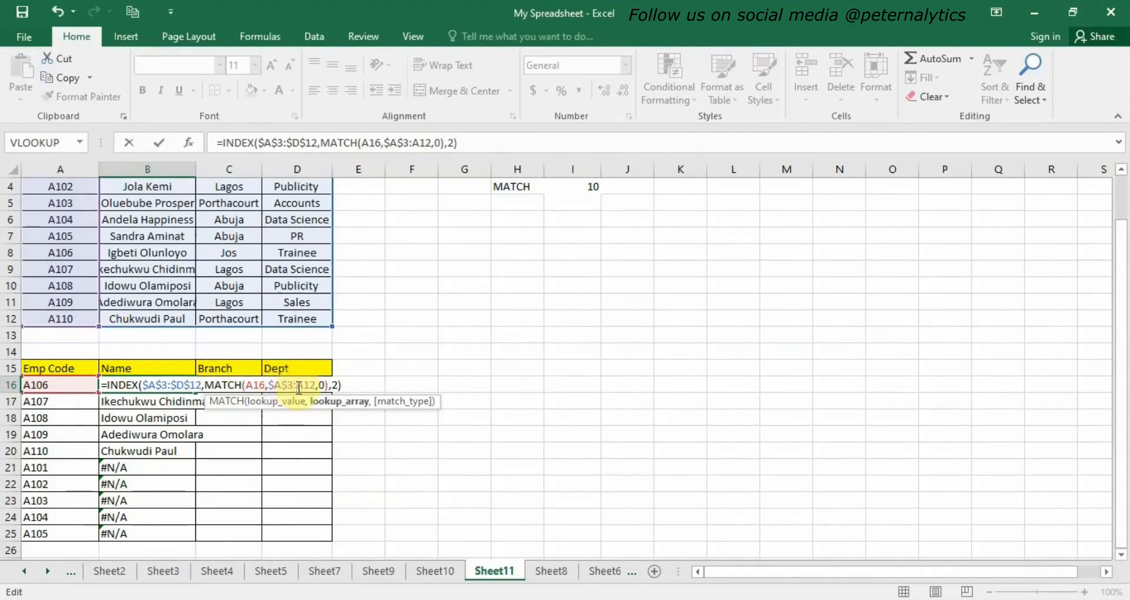
pyautogui.write('$')
pyautogui.click(311, 386)
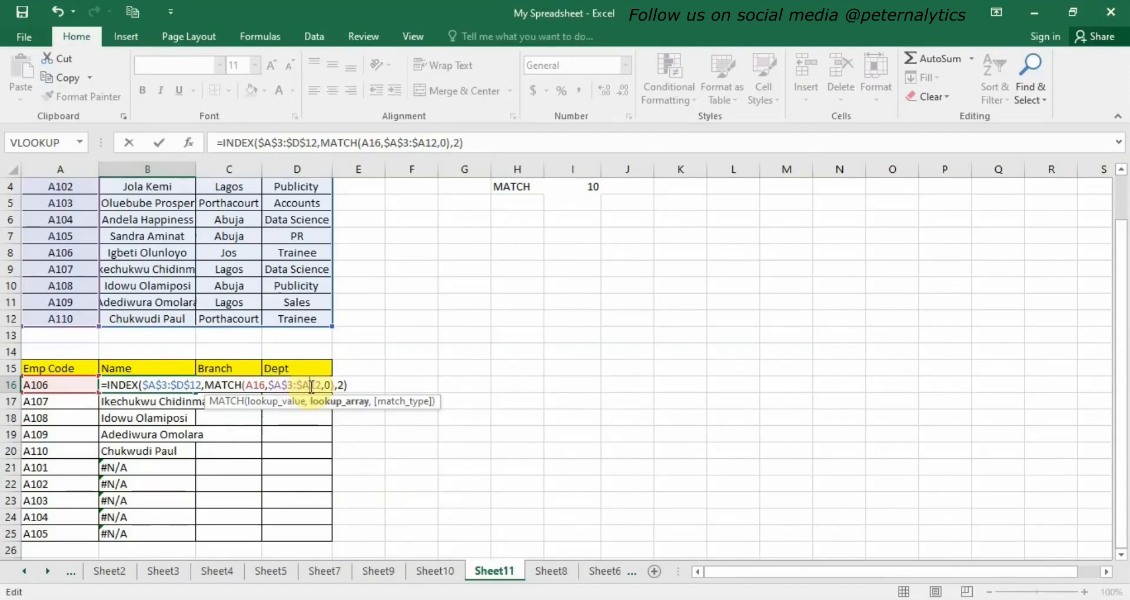
pyautogui.write('$')
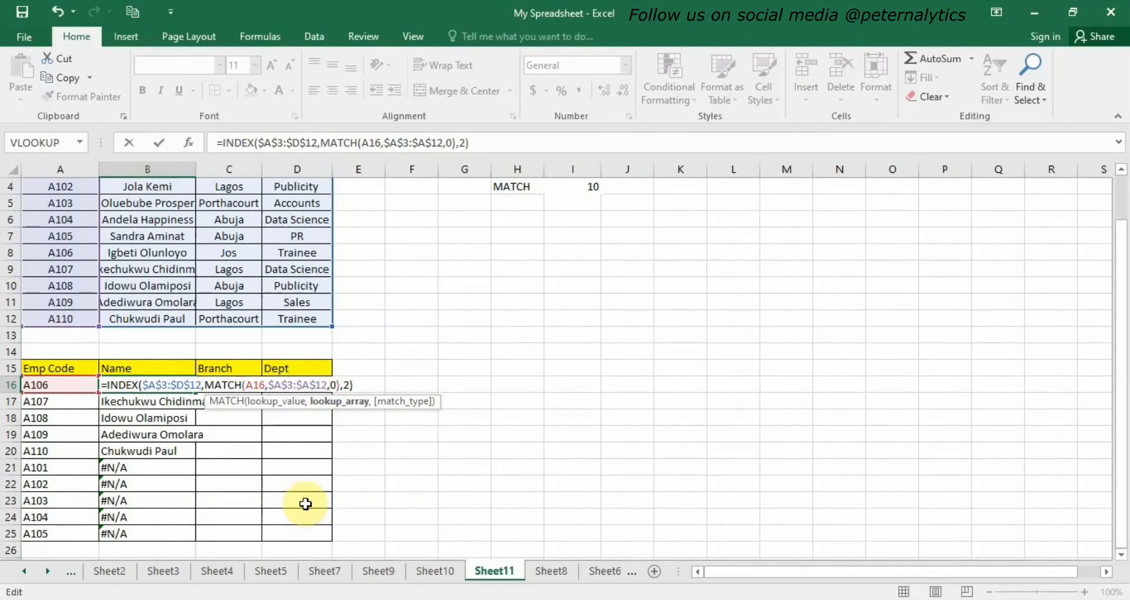
pyautogui.press('Return')
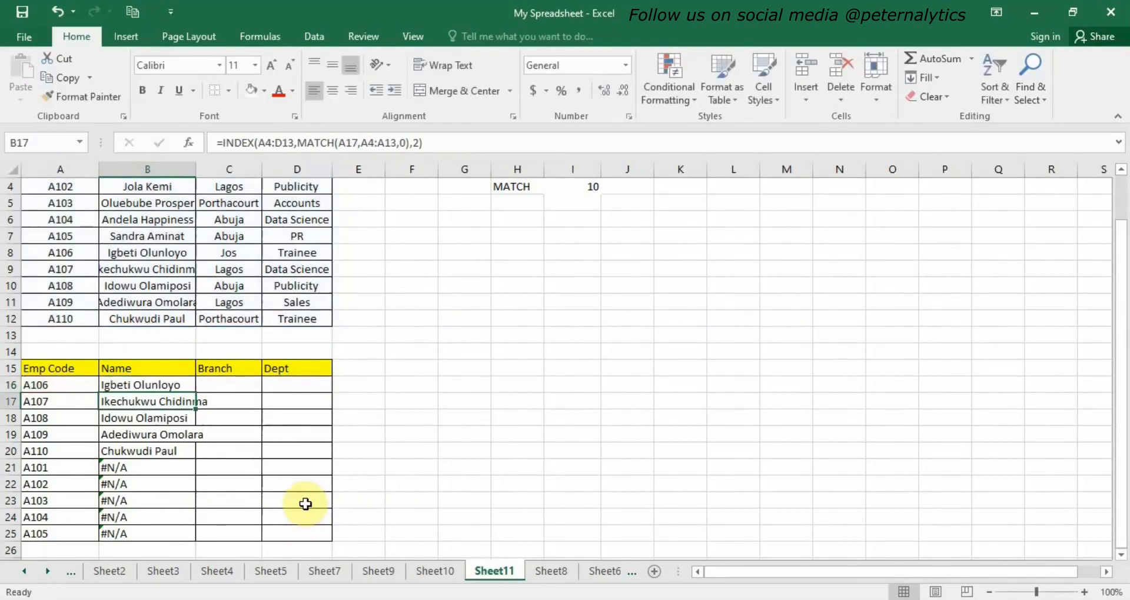
# Fill the corrected B16 formula down to B25.
pyautogui.click(167, 381)
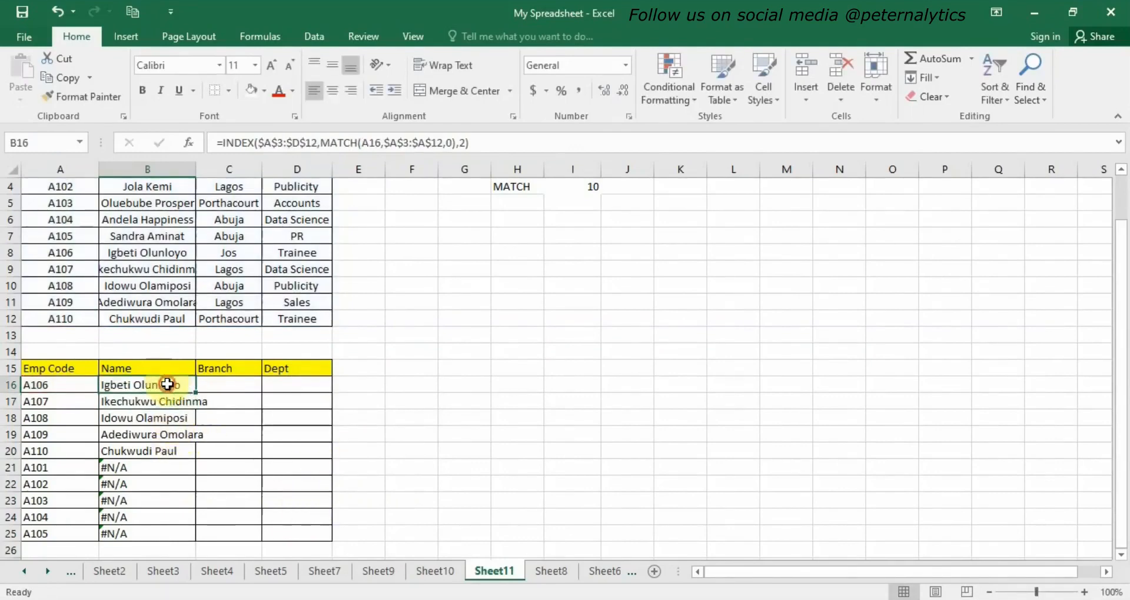
pyautogui.moveTo(194, 393); pyautogui.dragTo(176, 542)
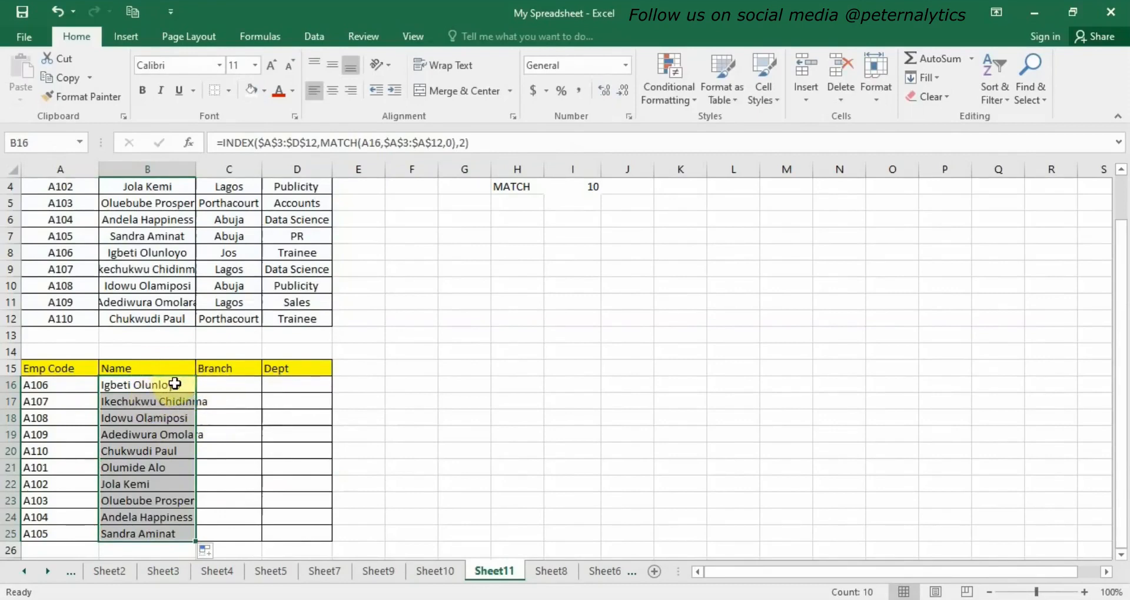
# Enter in C16 the formula =INDEX(A3:D12,MATCH(A16,A3:A12,0),3) to look up the branch.
pyautogui.click(203, 384)
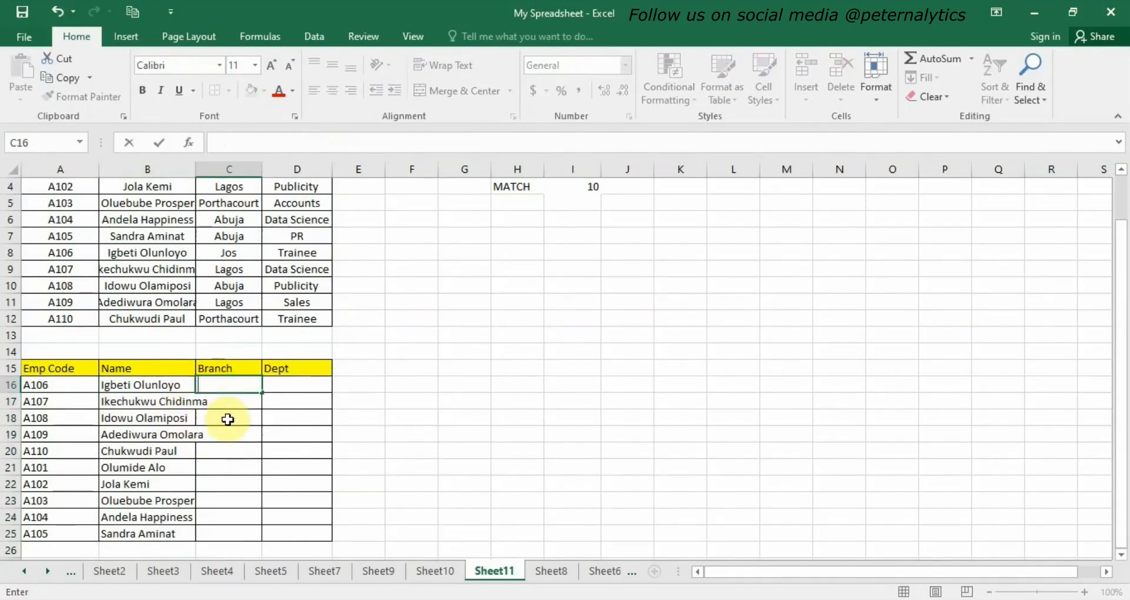
pyautogui.write('=')
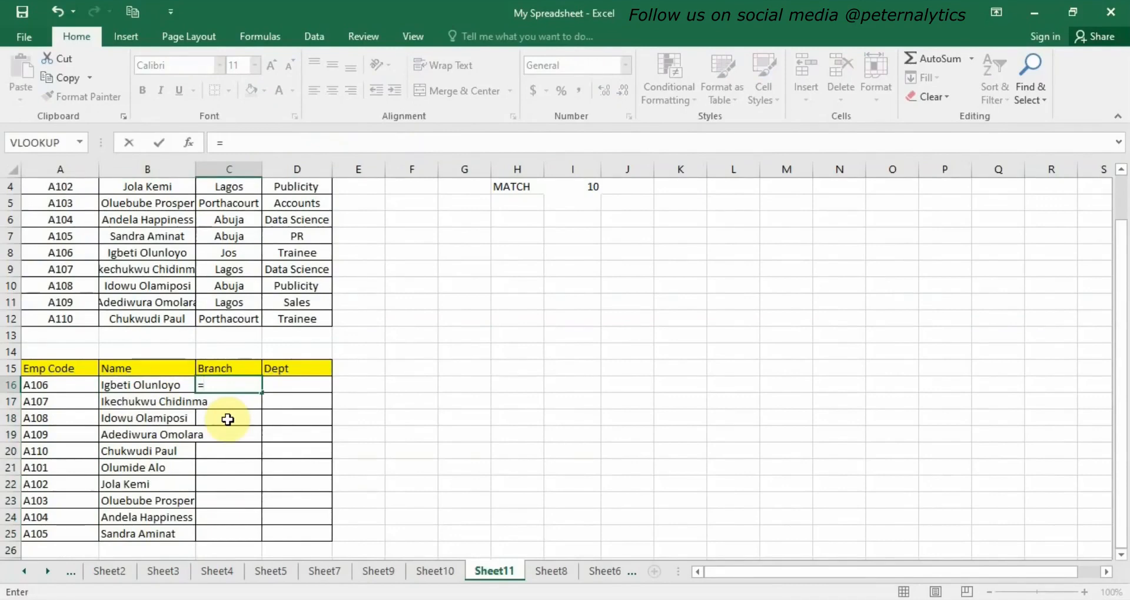
pyautogui.write('i')
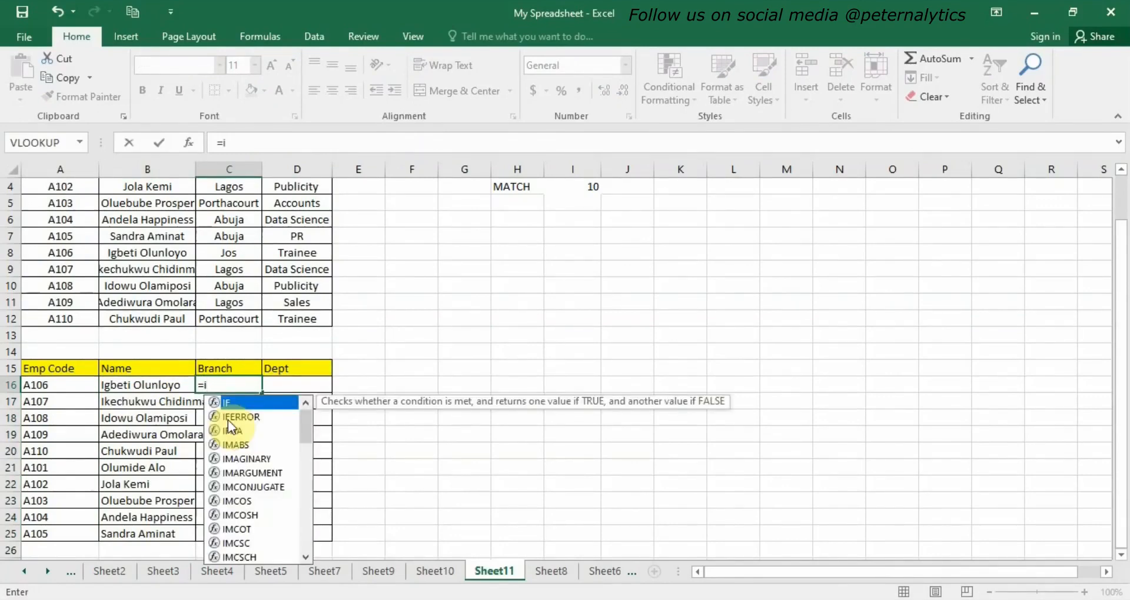
pyautogui.write('nd')
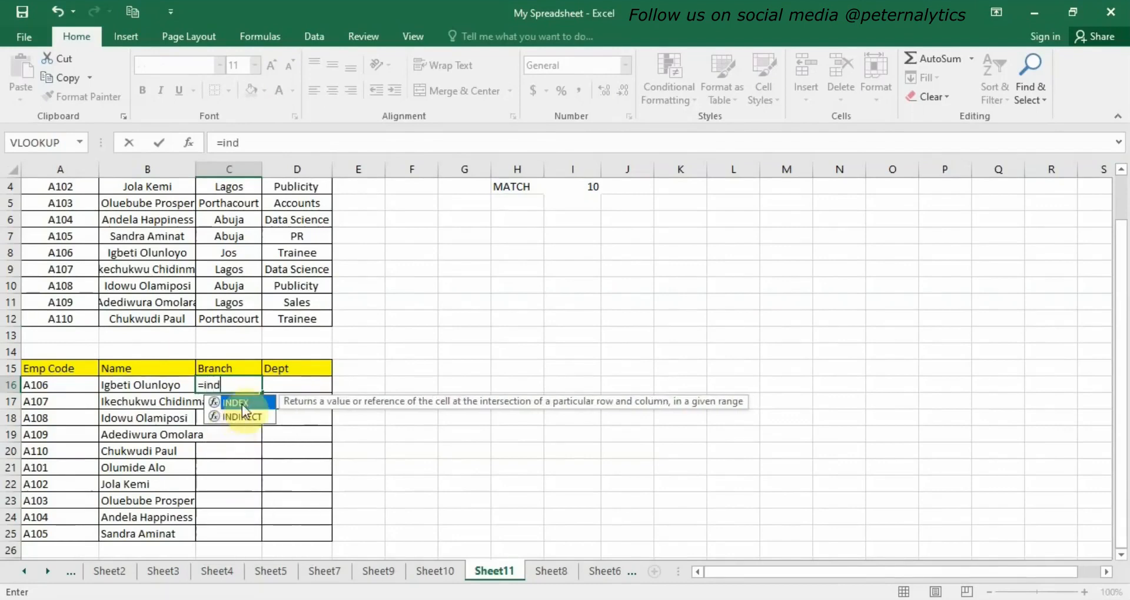
pyautogui.doubleClick(242, 404)
pyautogui.scroll(1, 58, 271)
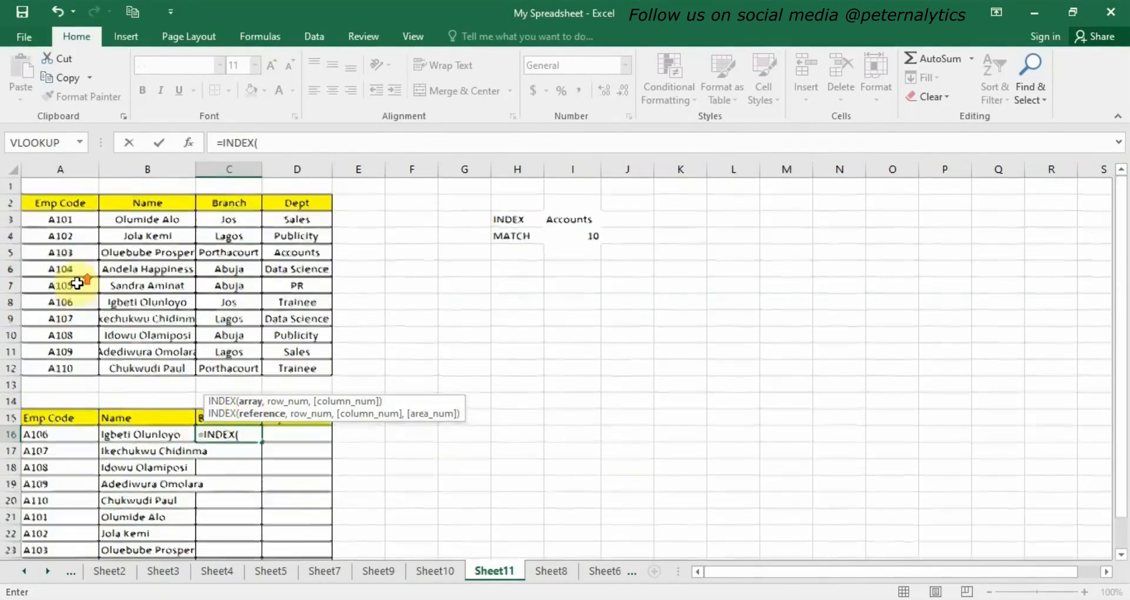
pyautogui.moveTo(49, 220); pyautogui.dragTo(288, 370)
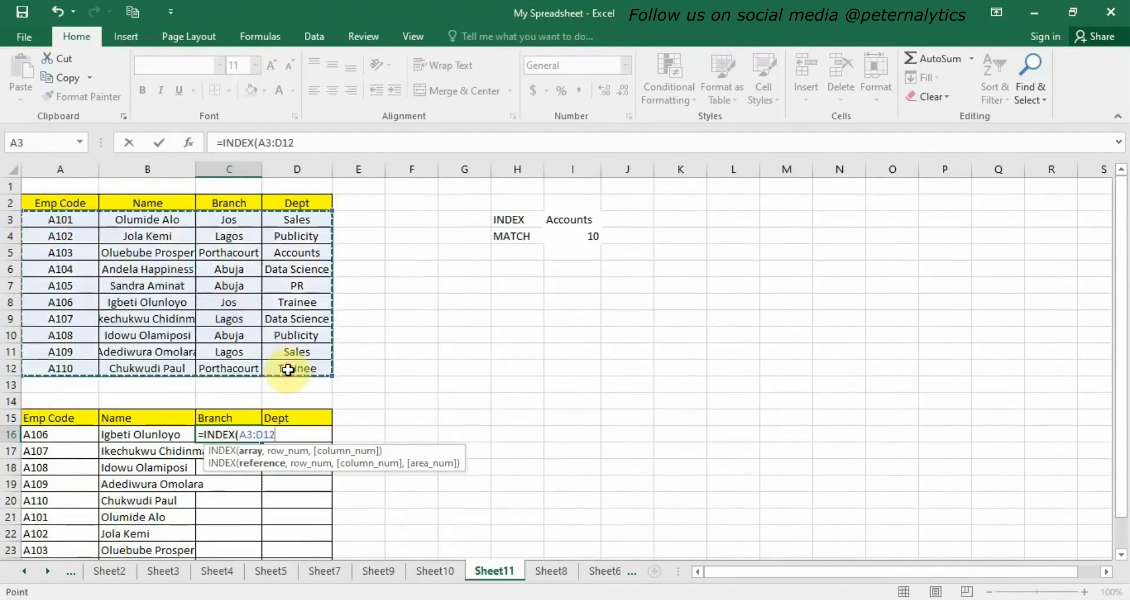
pyautogui.write(',m')
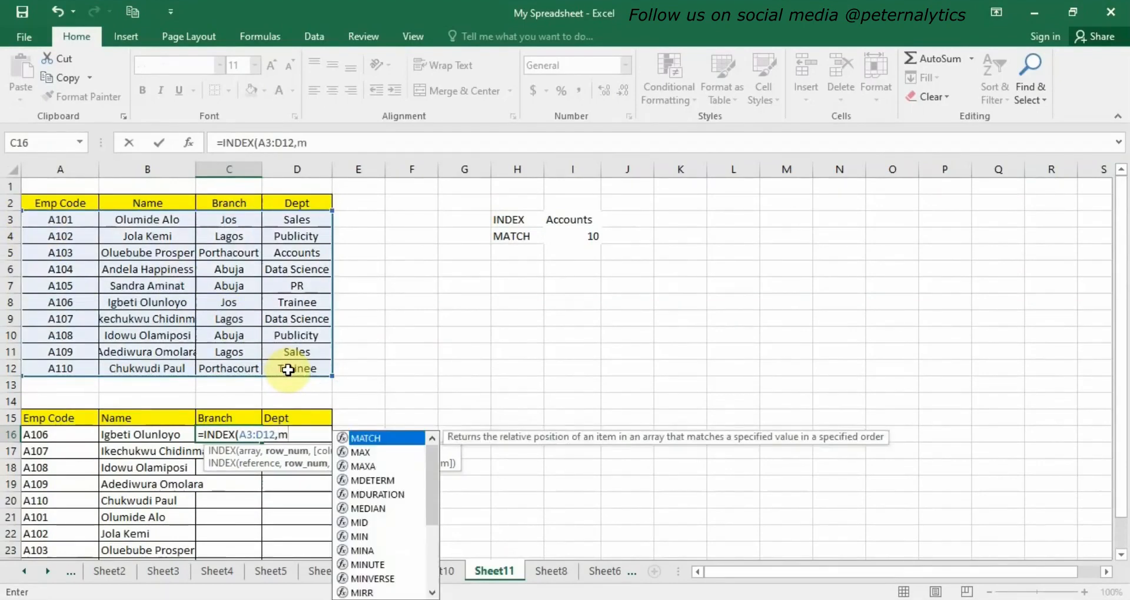
pyautogui.doubleClick(375, 440)
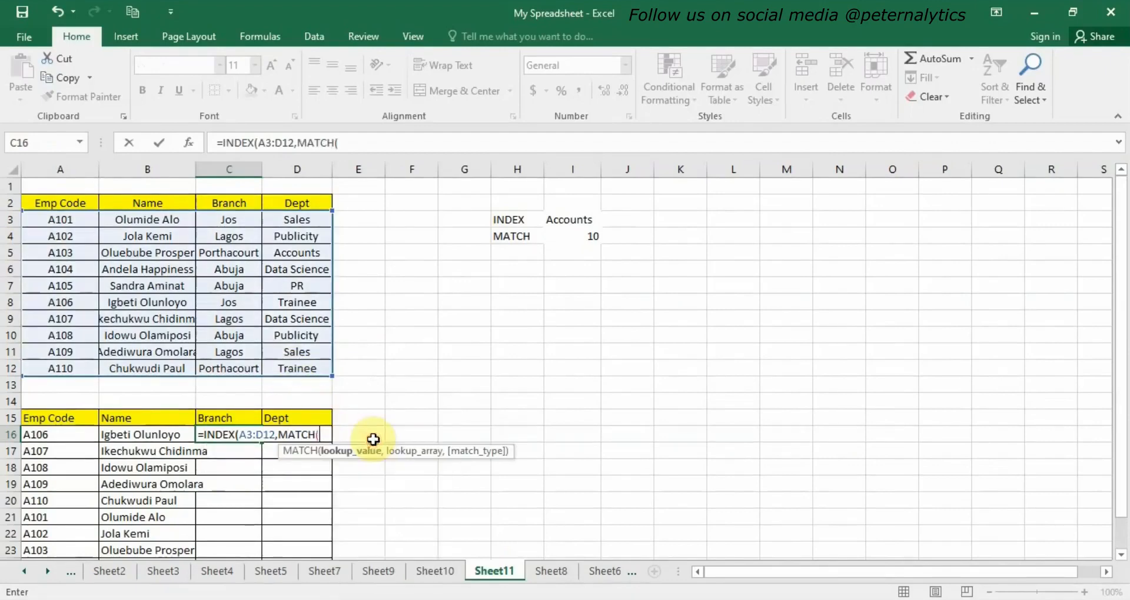
pyautogui.click(70, 435)
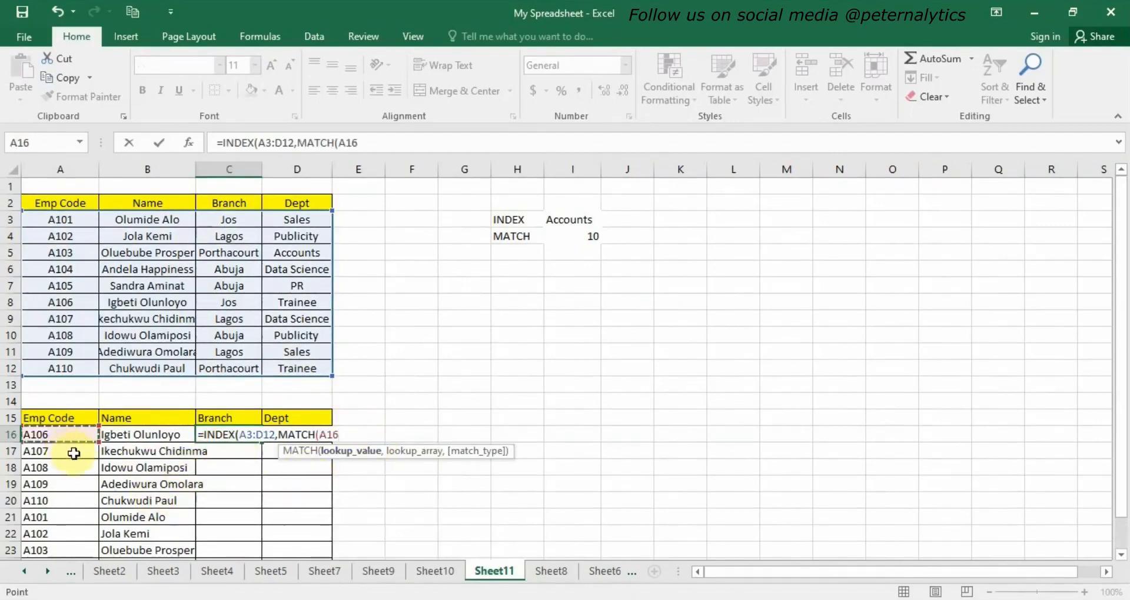
pyautogui.write(',')
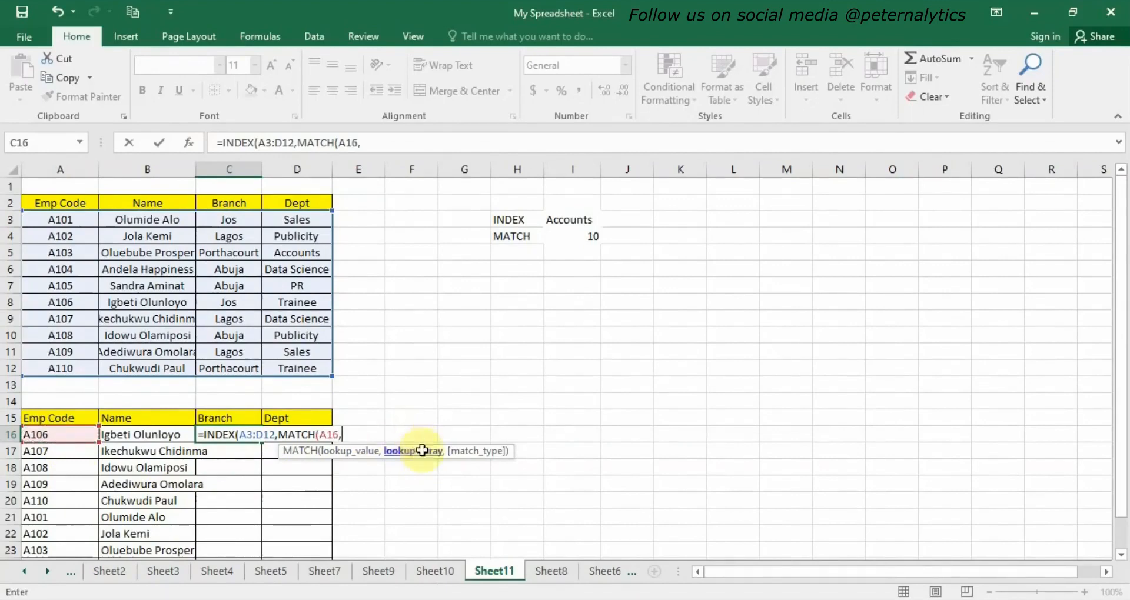
pyautogui.moveTo(46, 216); pyautogui.dragTo(79, 363)
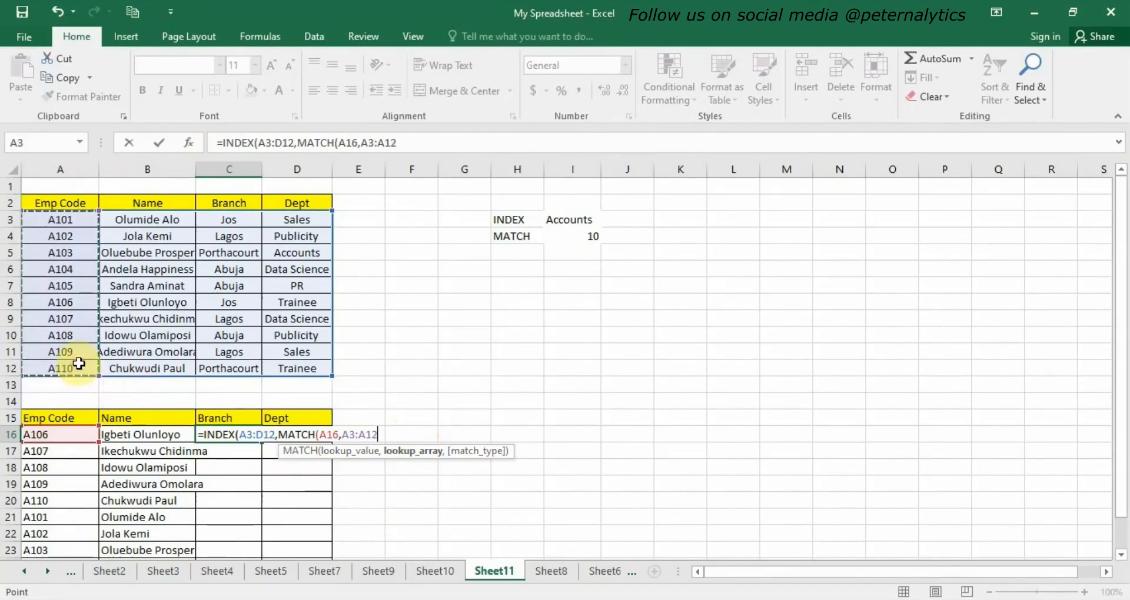
pyautogui.write(',0')
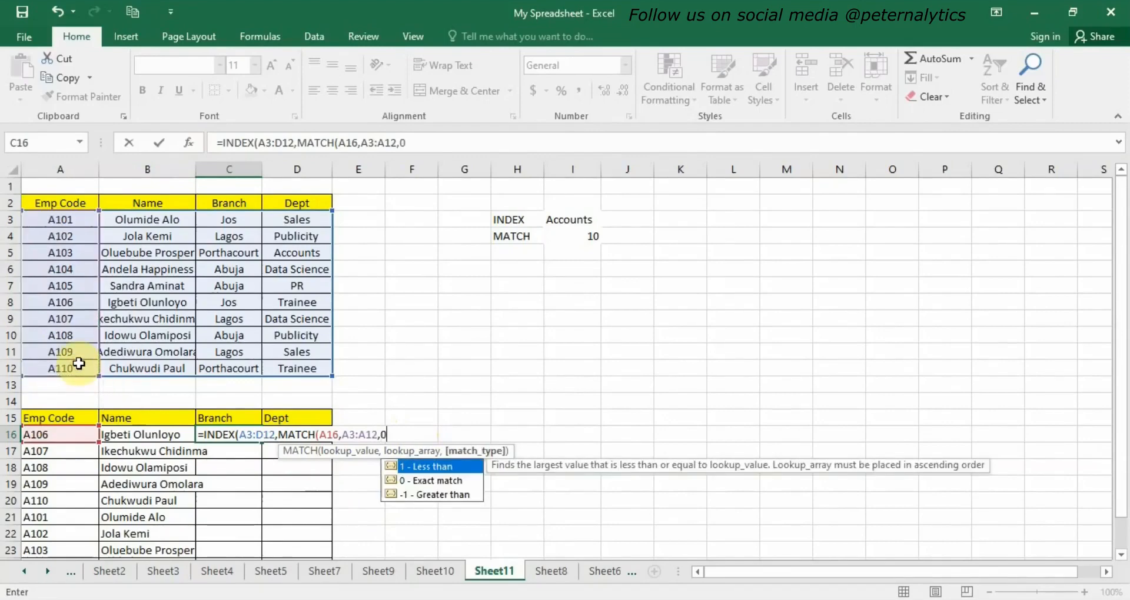
pyautogui.write(')')
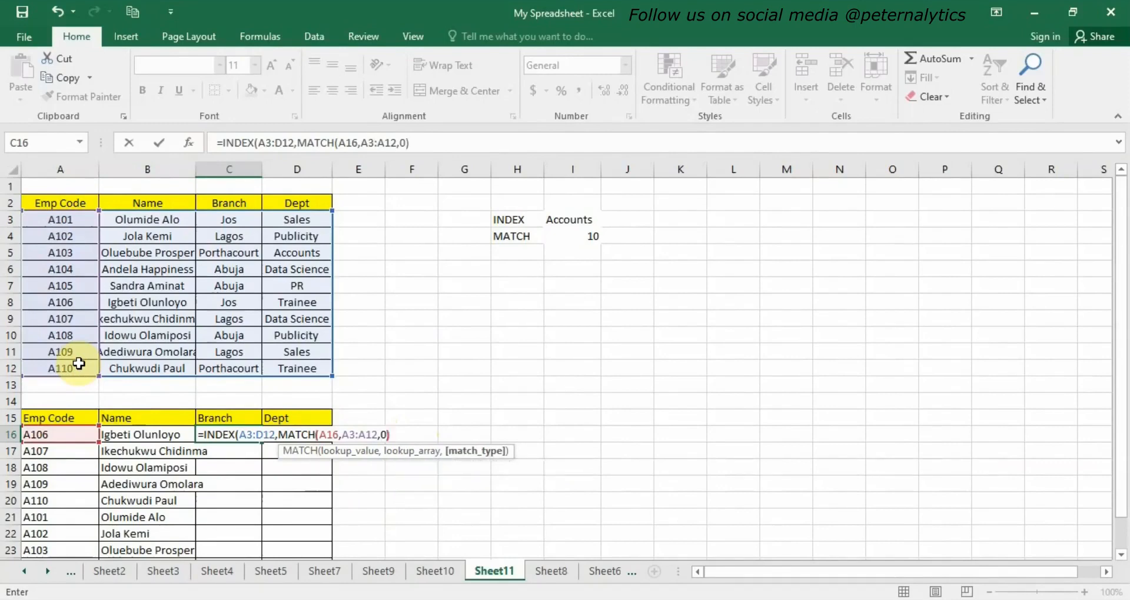
pyautogui.write(',')
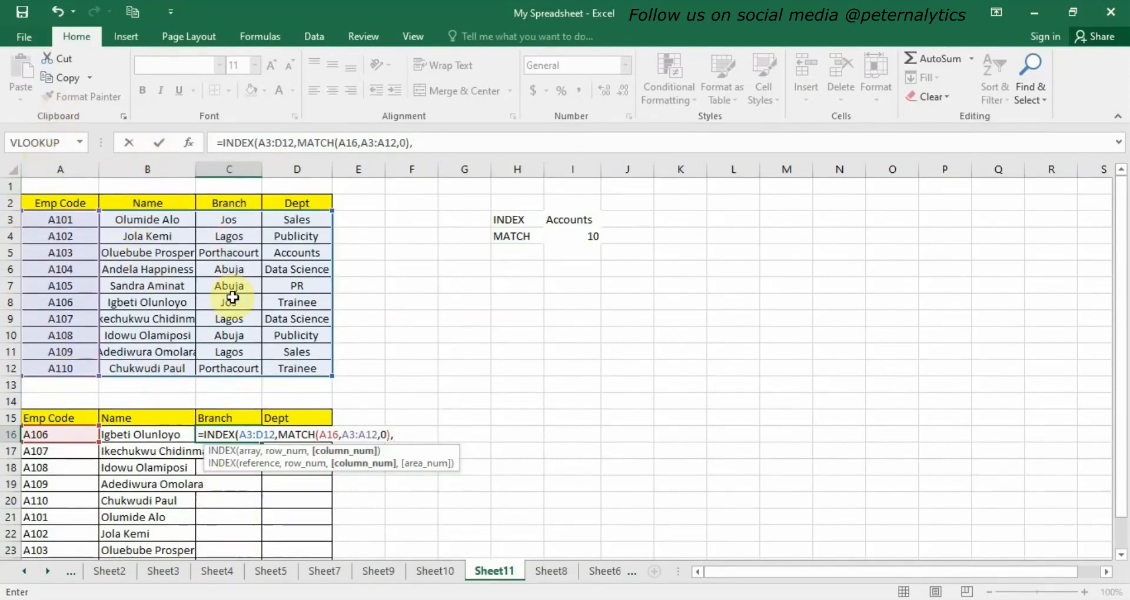
pyautogui.write('3)')
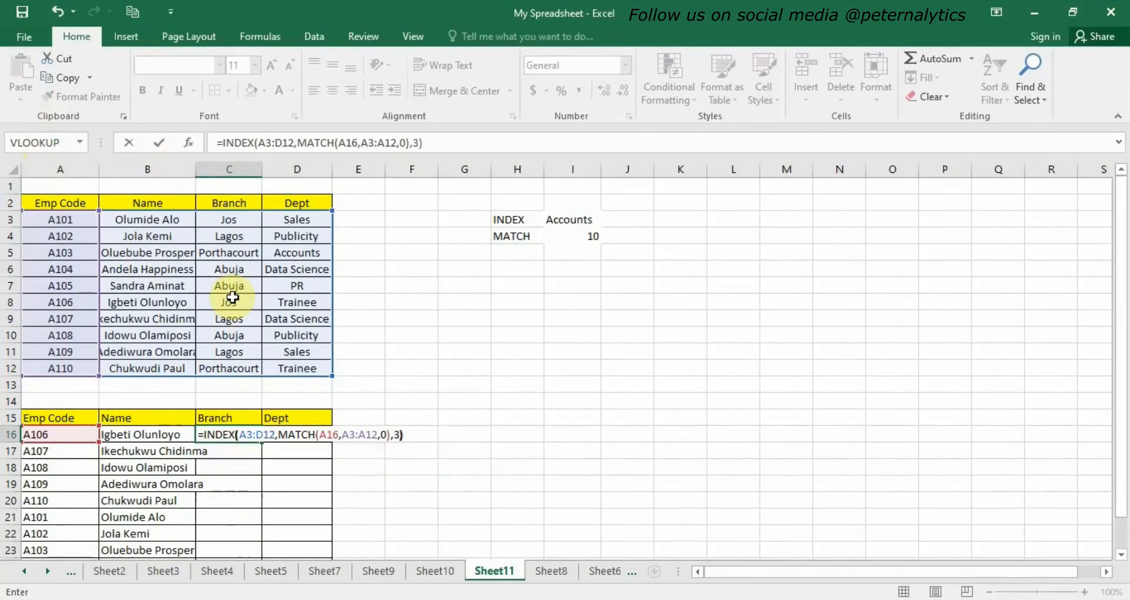
pyautogui.press('Return')
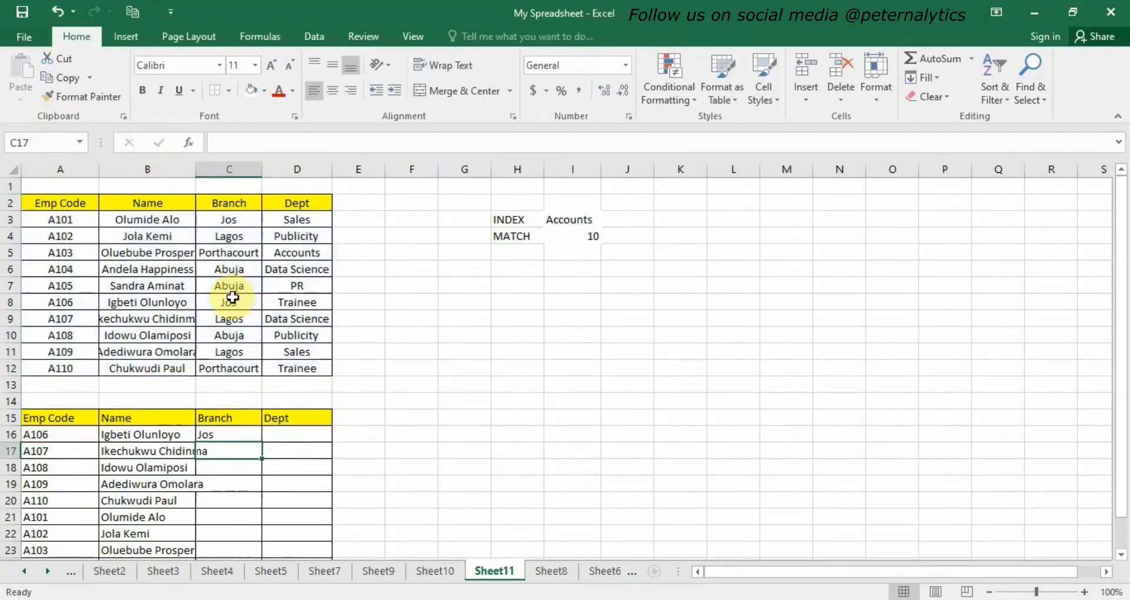
# Make the ranges absolute in C16: =INDEX($A$3:$D$12,MATCH(A16,$A$3:$A$12,0),3).
pyautogui.doubleClick(245, 436)
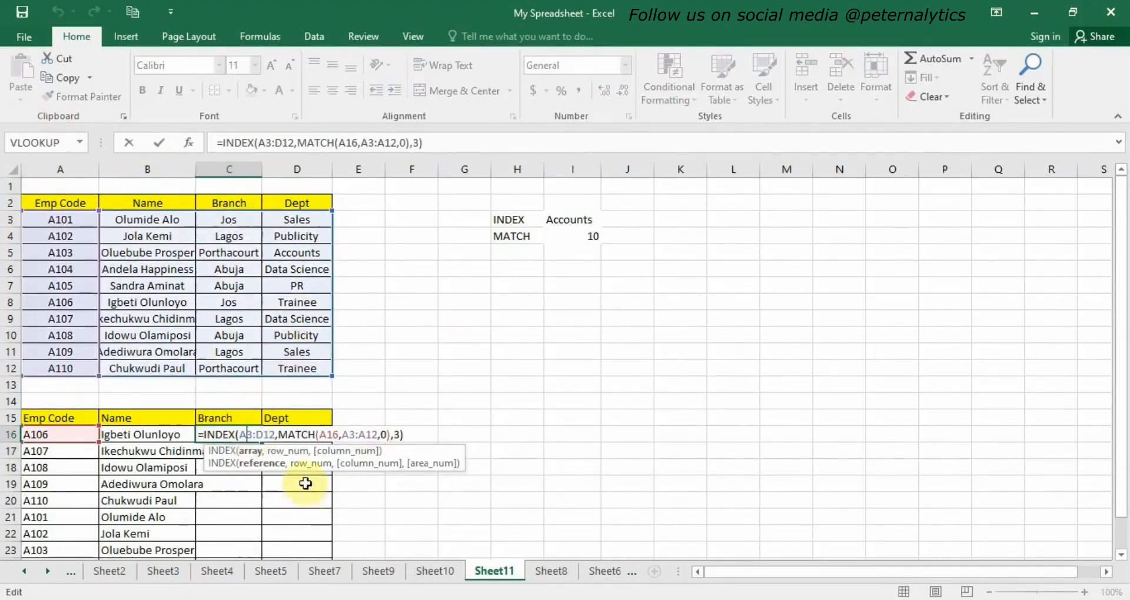
pyautogui.click(240, 435)
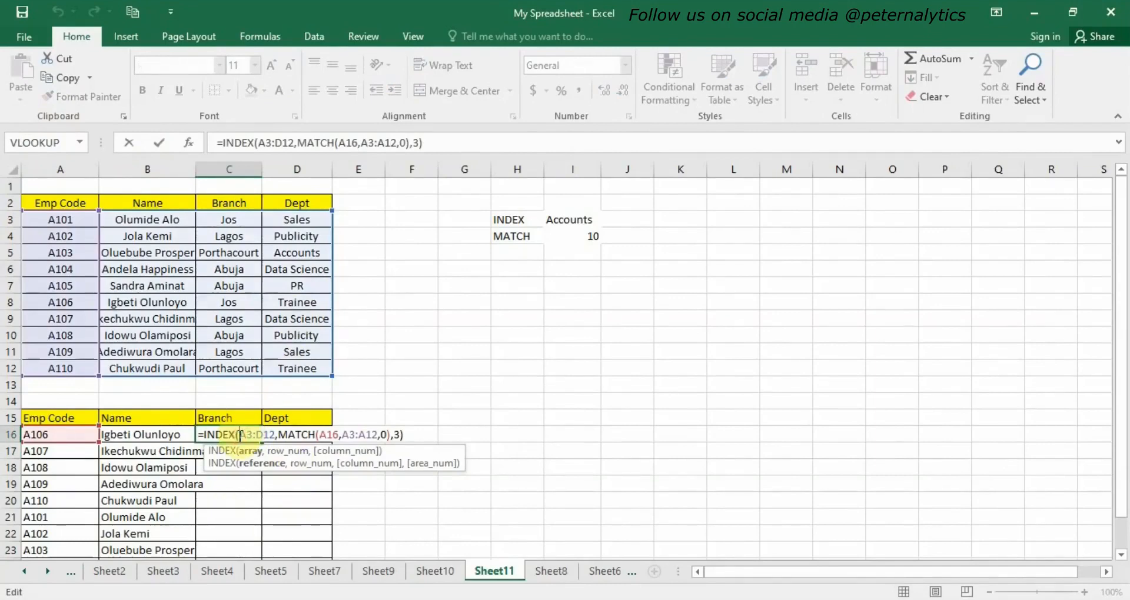
pyautogui.write('$A')
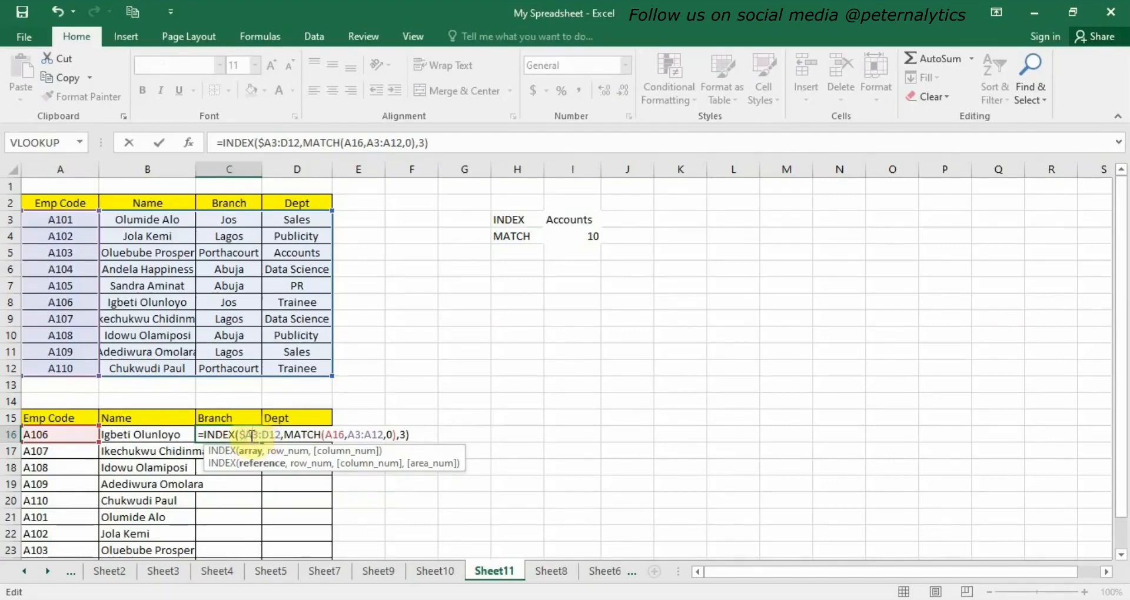
pyautogui.write('$')
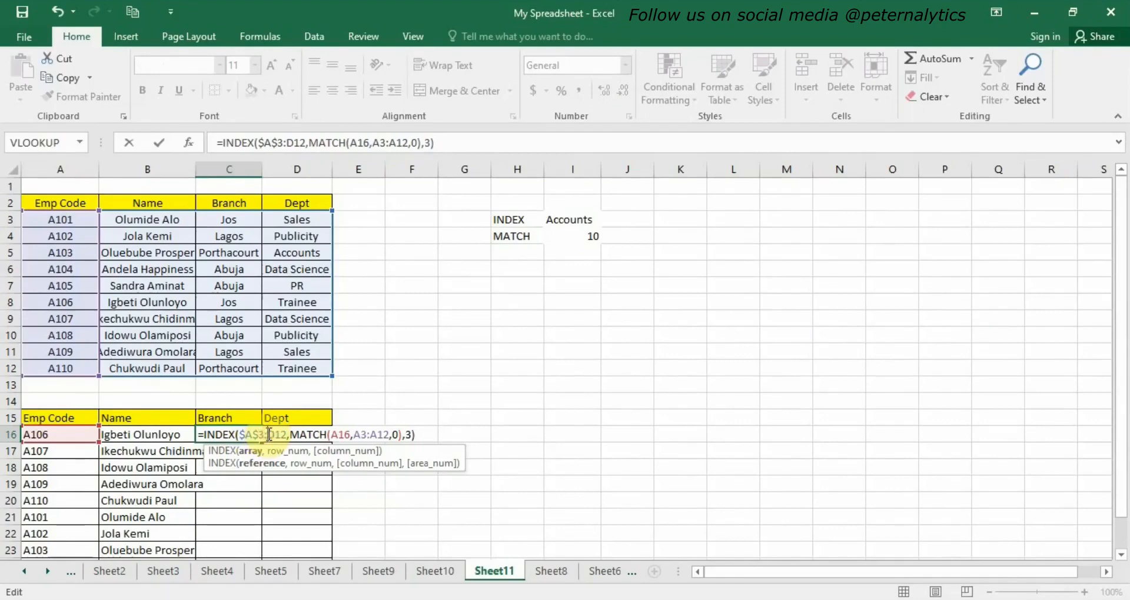
pyautogui.write('$A')
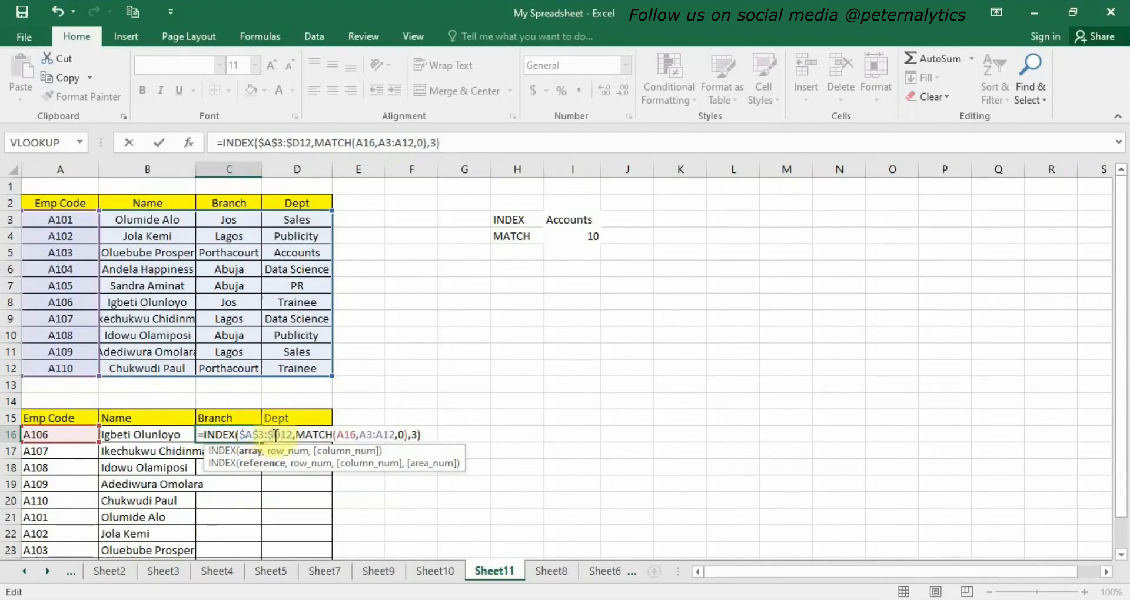
pyautogui.write('$')
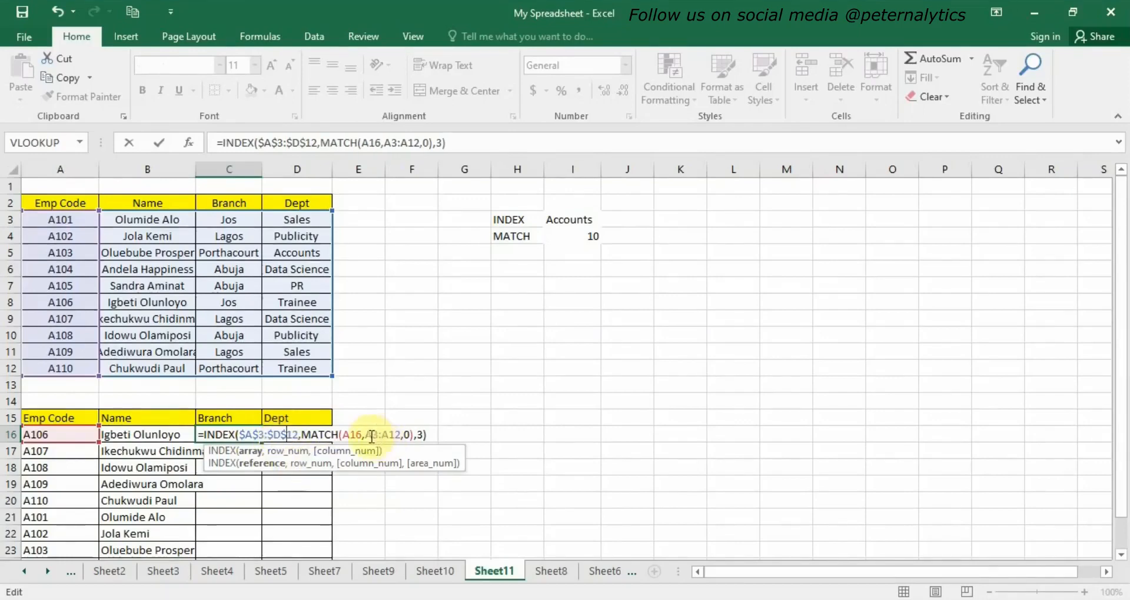
pyautogui.moveTo(366, 435); pyautogui.dragTo(401, 435)
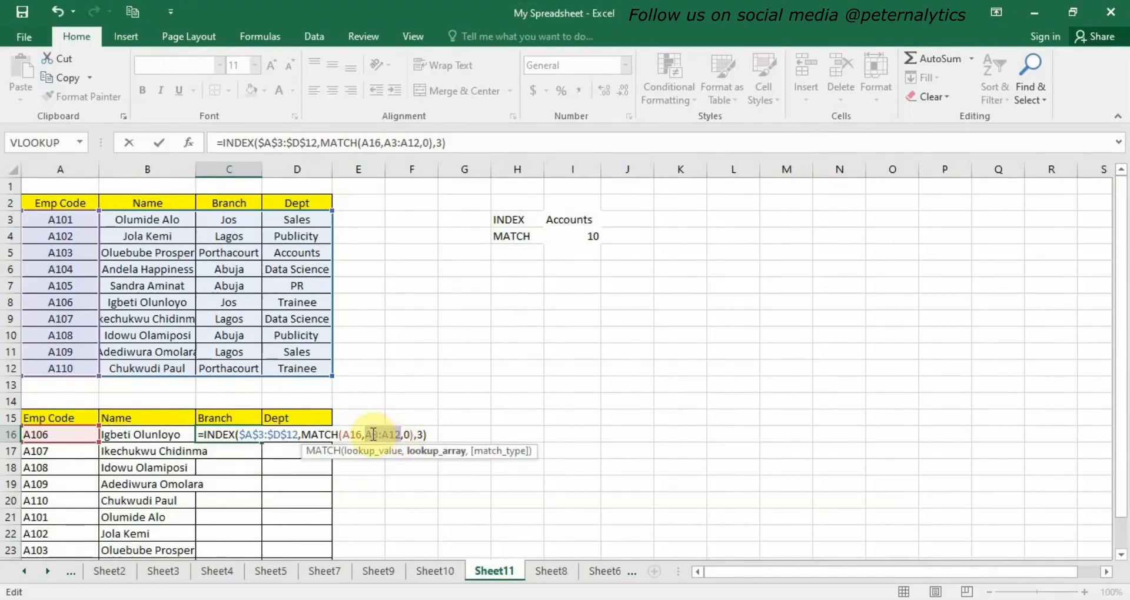
pyautogui.click(373, 435)
pyautogui.write('$')
pyautogui.click(367, 435)
pyautogui.write('$A$')
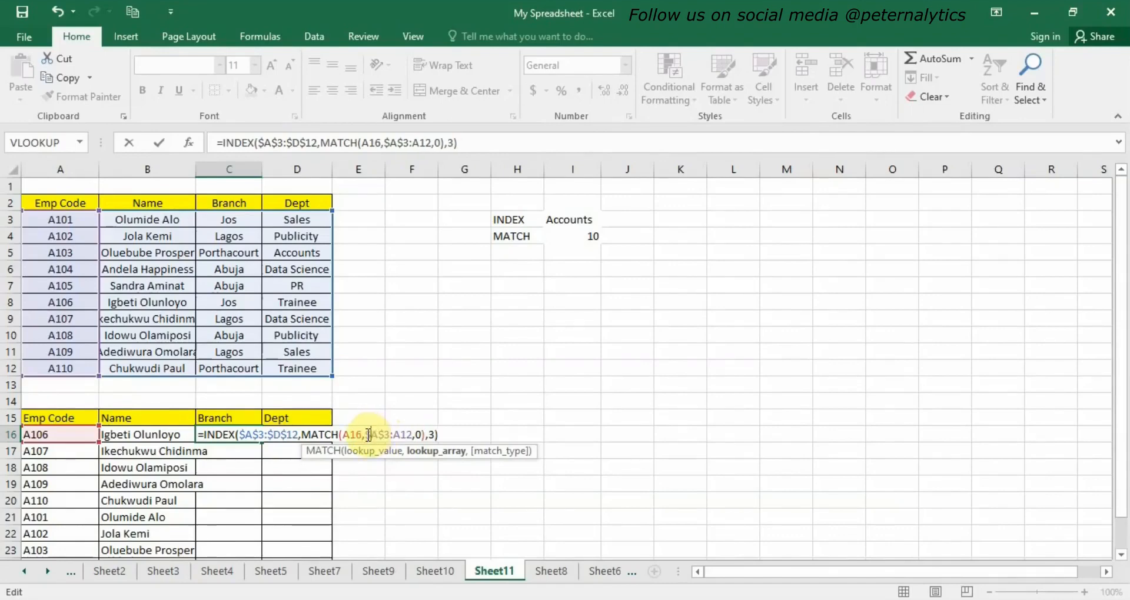
pyautogui.click(396, 436)
pyautogui.write('$')
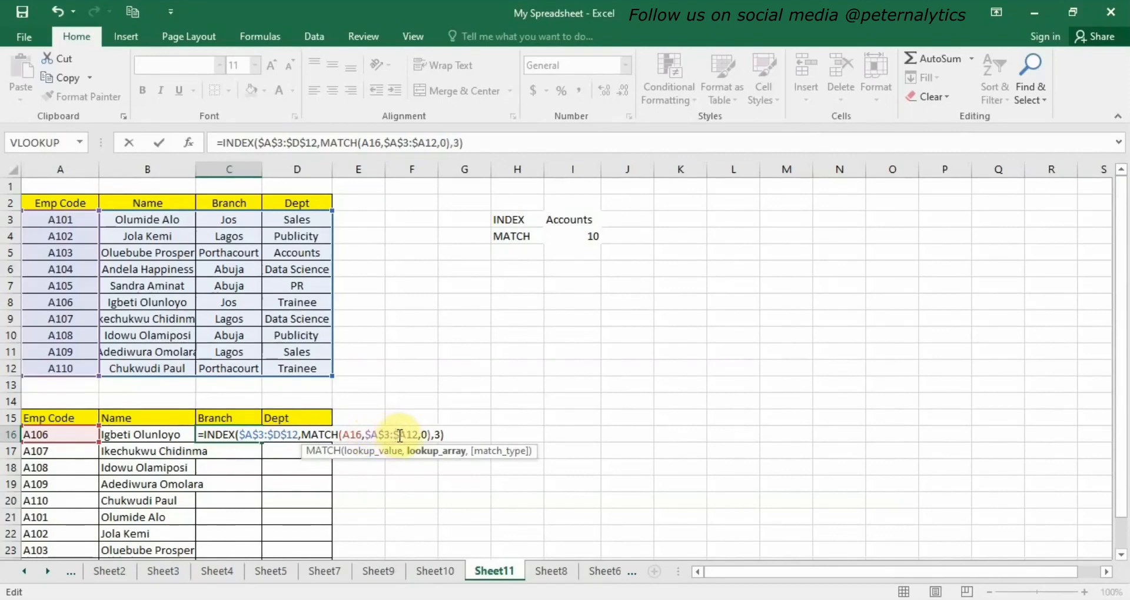
pyautogui.click(406, 435)
pyautogui.write('$')
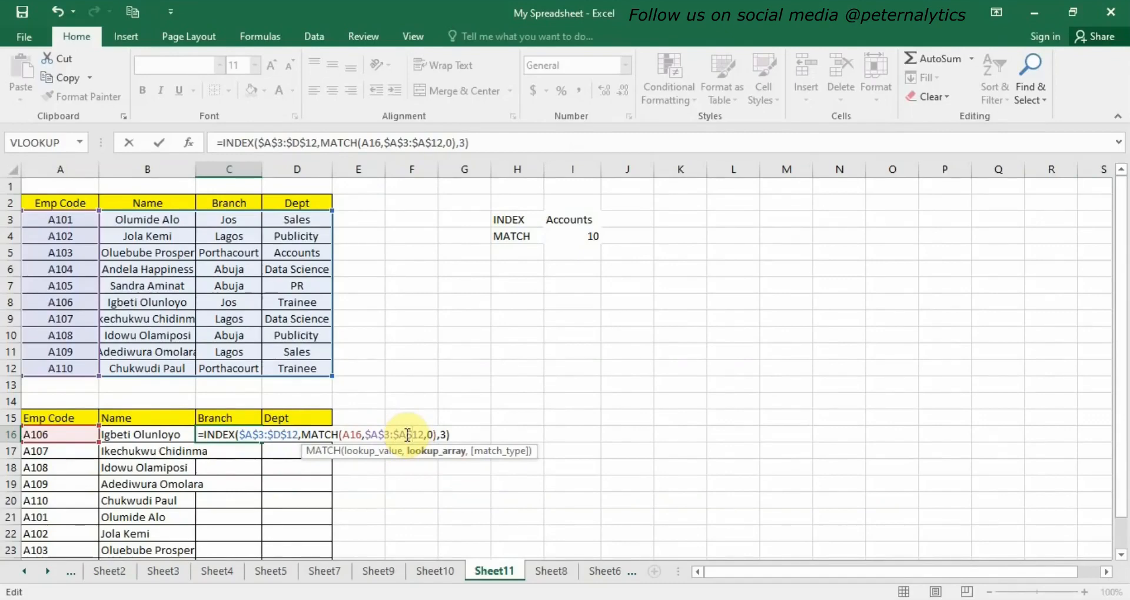
pyautogui.press('Return')
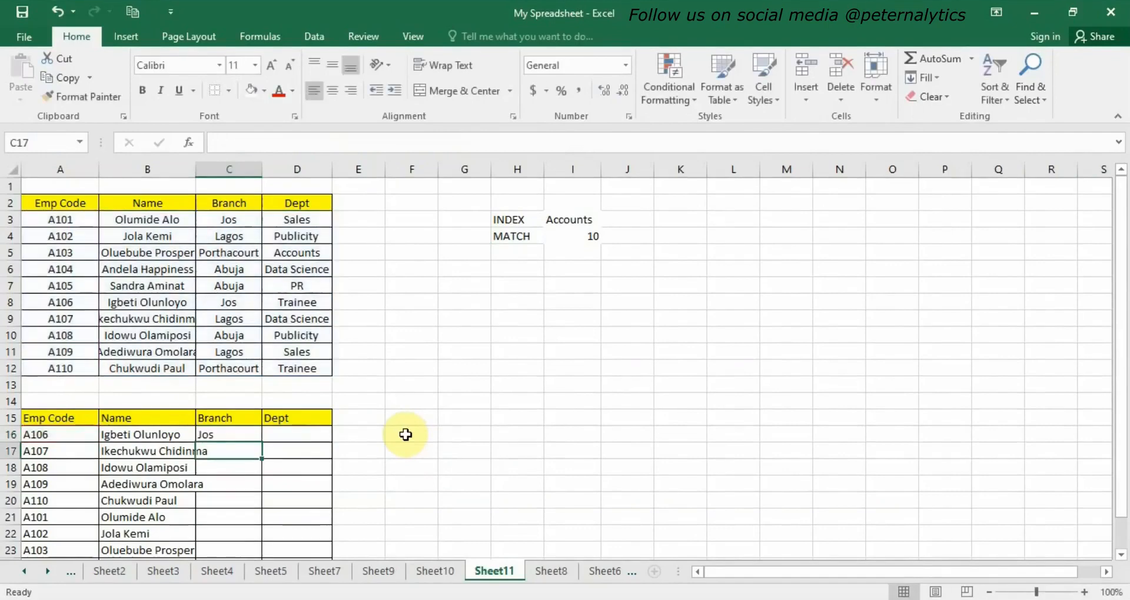
# Fill the C16 branch formula down to C25.
pyautogui.click(244, 433)
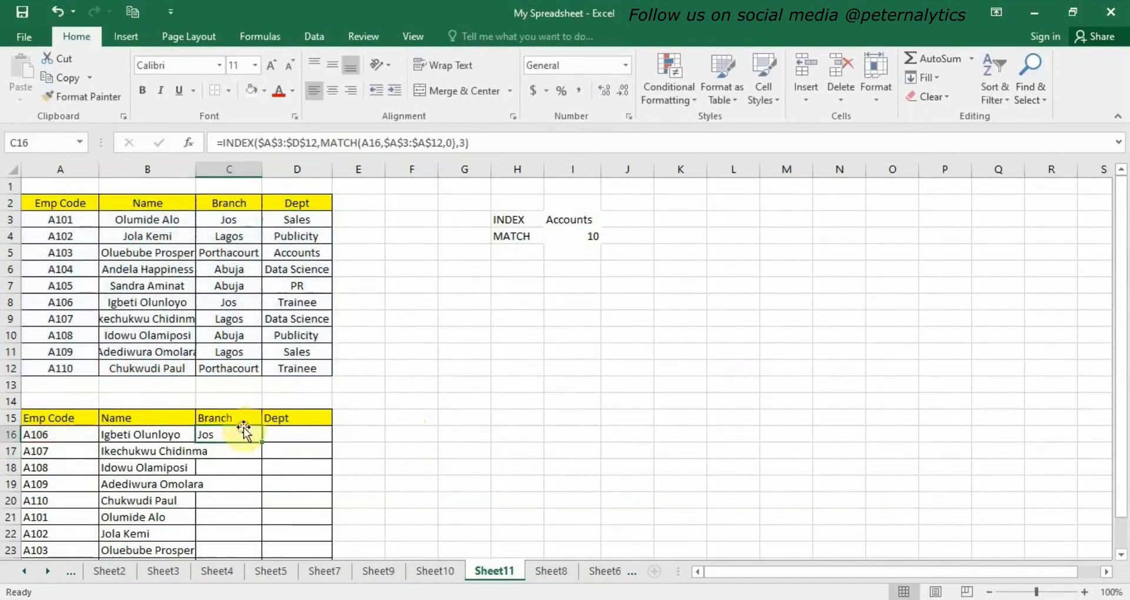
pyautogui.moveTo(263, 446); pyautogui.dragTo(262, 541)
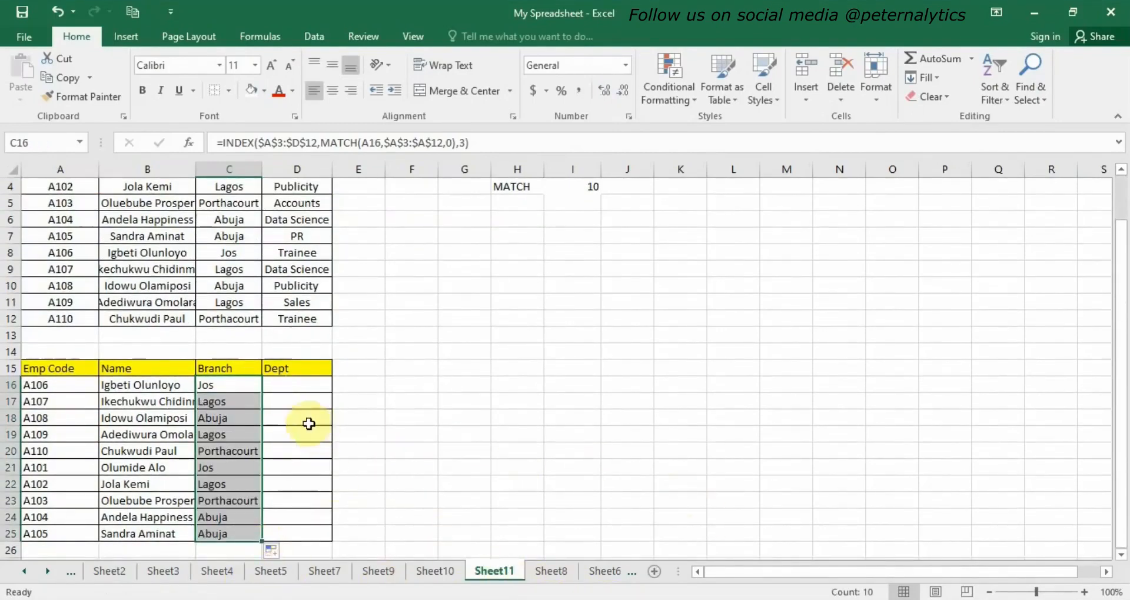
# Enter in D16 the formula =INDEX(A3:D12, MATCH(A16,A3:A12,0),4) to look up the department.
pyautogui.click(292, 384)
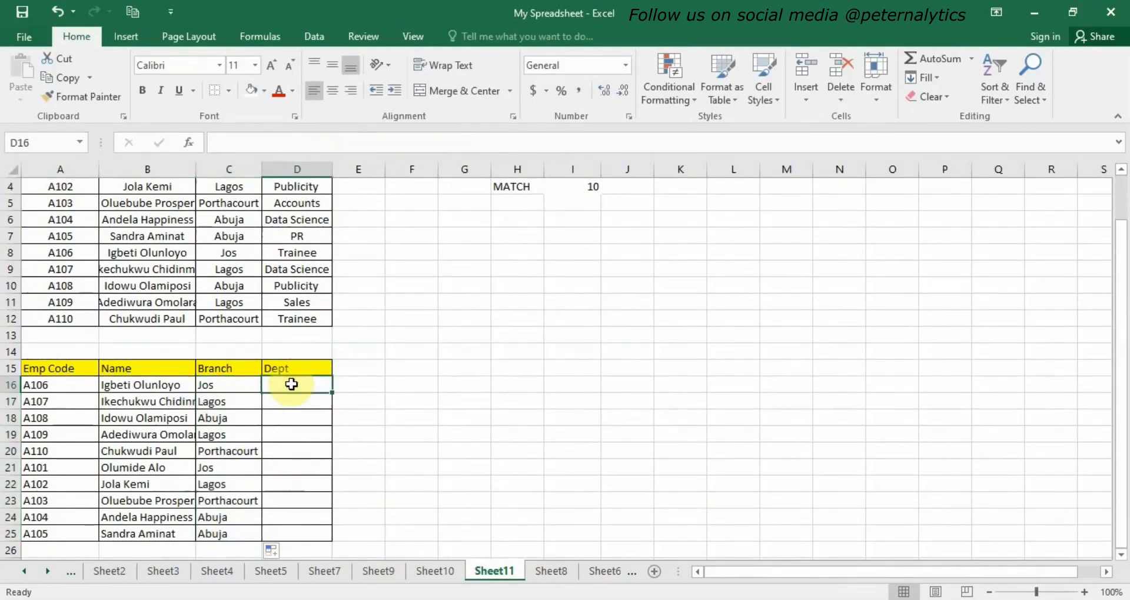
pyautogui.write('=in')
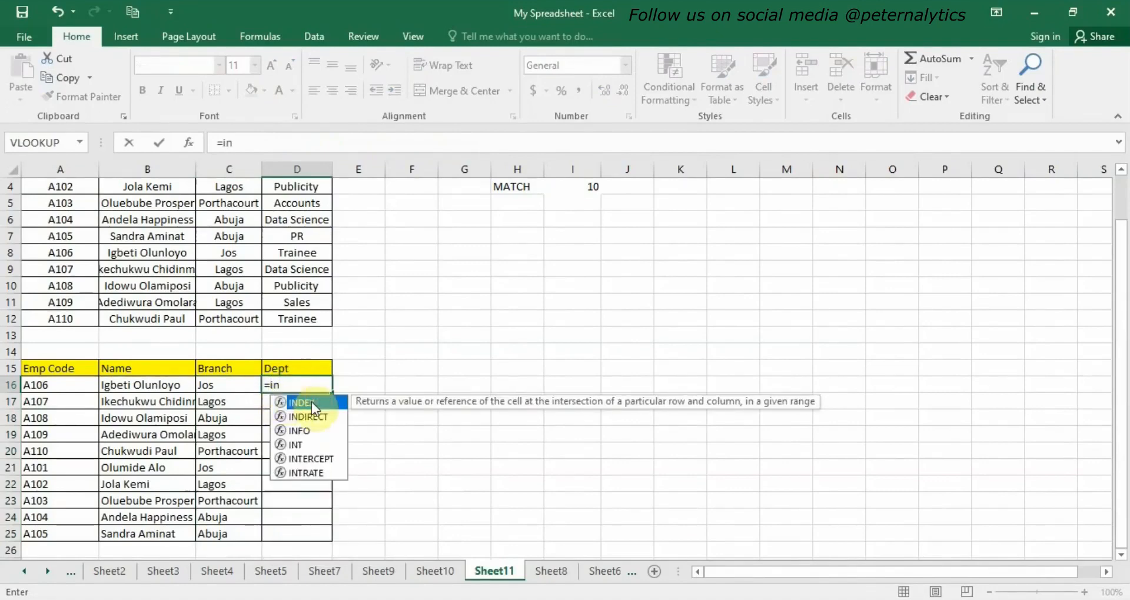
pyautogui.doubleClick(312, 401)
pyautogui.scroll(1, 99, 250)
pyautogui.scroll(1, 99, 249)
pyautogui.moveTo(45, 220); pyautogui.dragTo(294, 368)
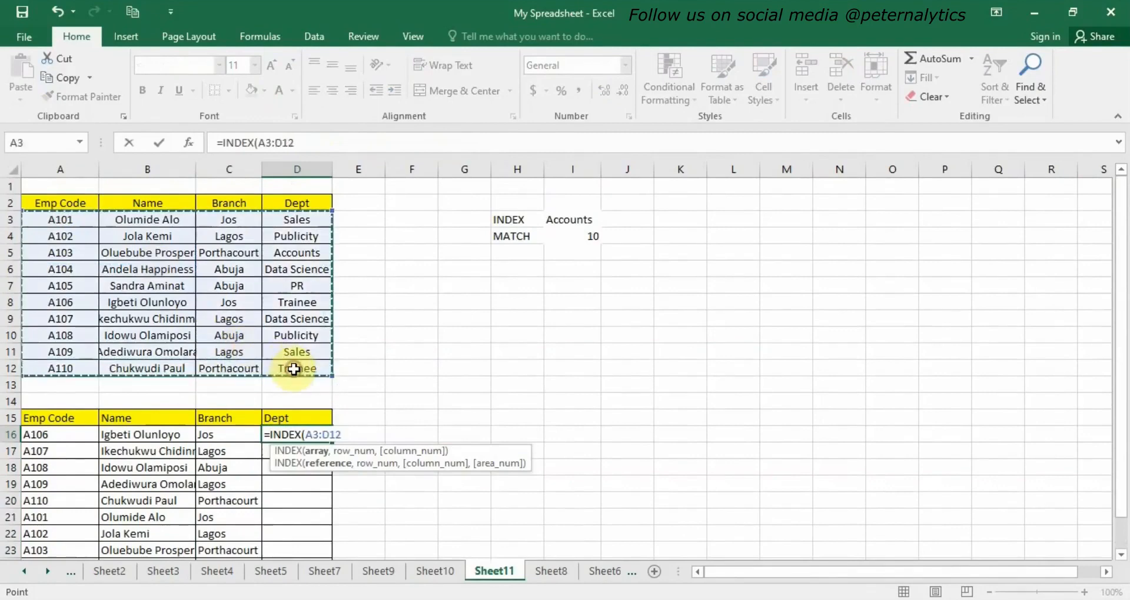
pyautogui.write(',')
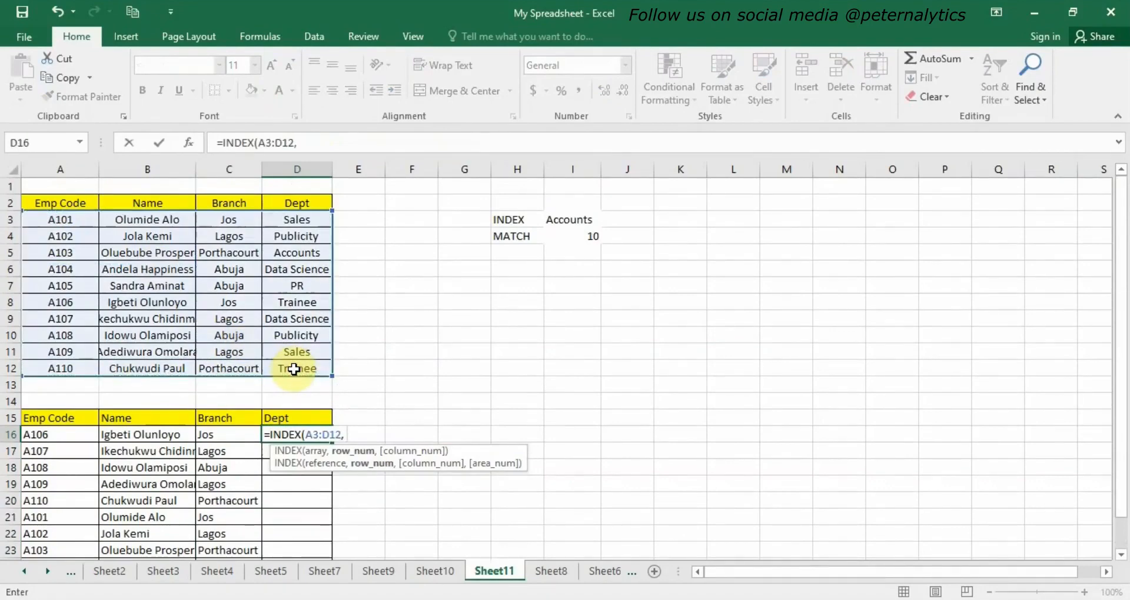
pyautogui.write(' m')
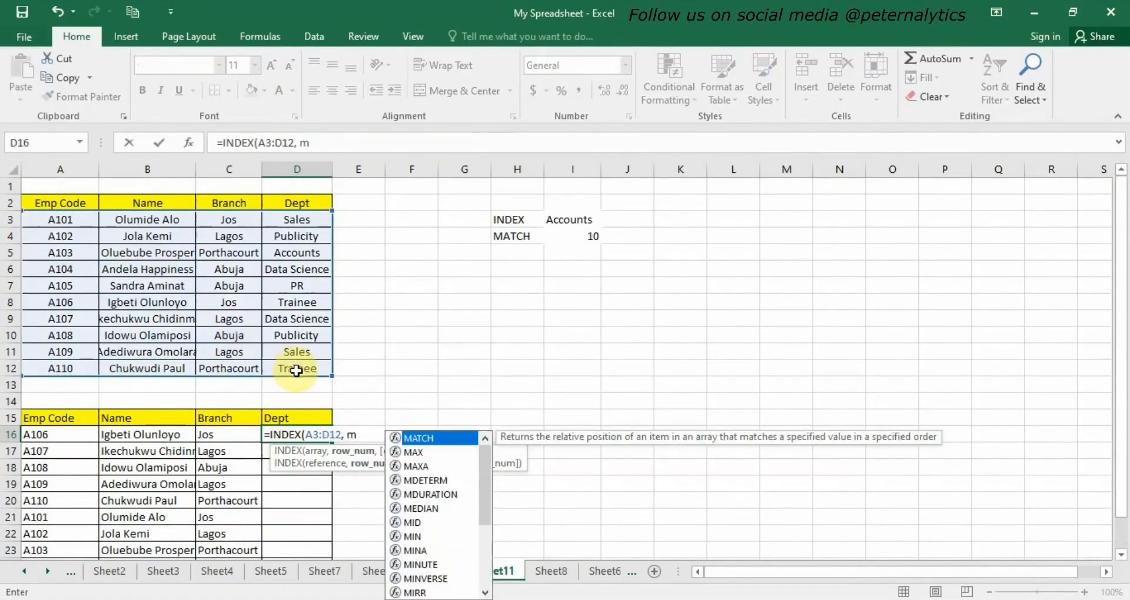
pyautogui.doubleClick(425, 439)
pyautogui.click(77, 437)
pyautogui.write(',')
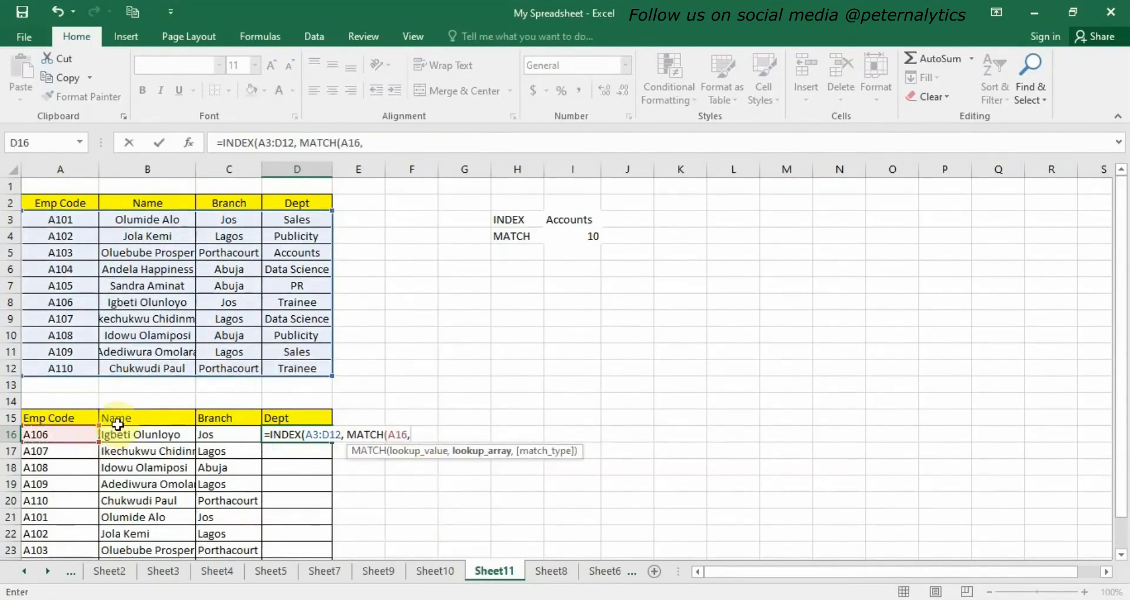
pyautogui.moveTo(49, 223); pyautogui.dragTo(37, 370)
pyautogui.write(',')
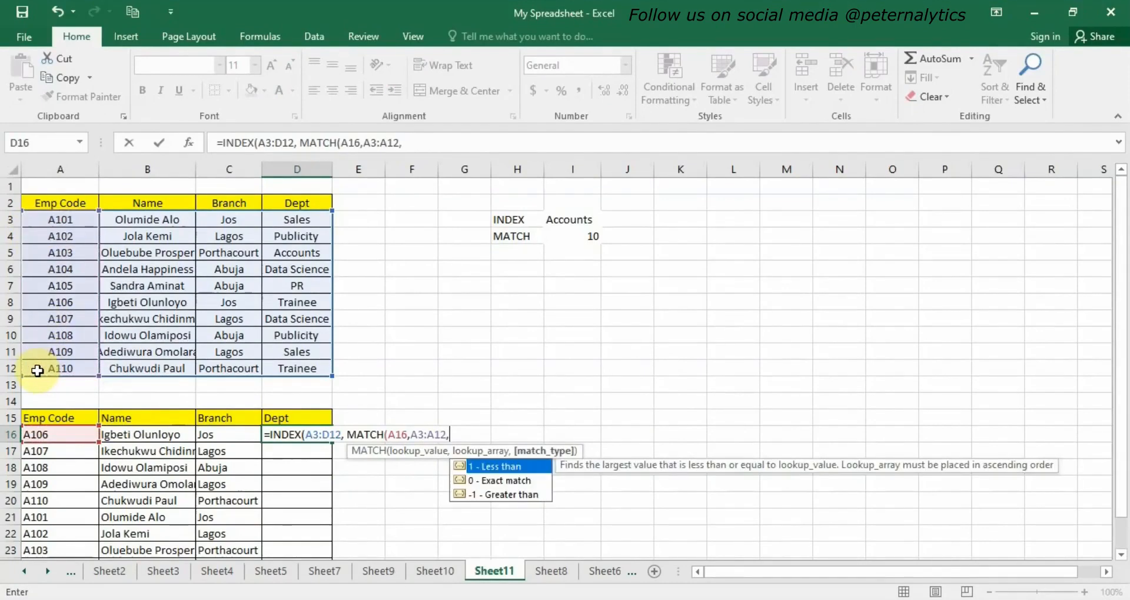
pyautogui.write('0)')
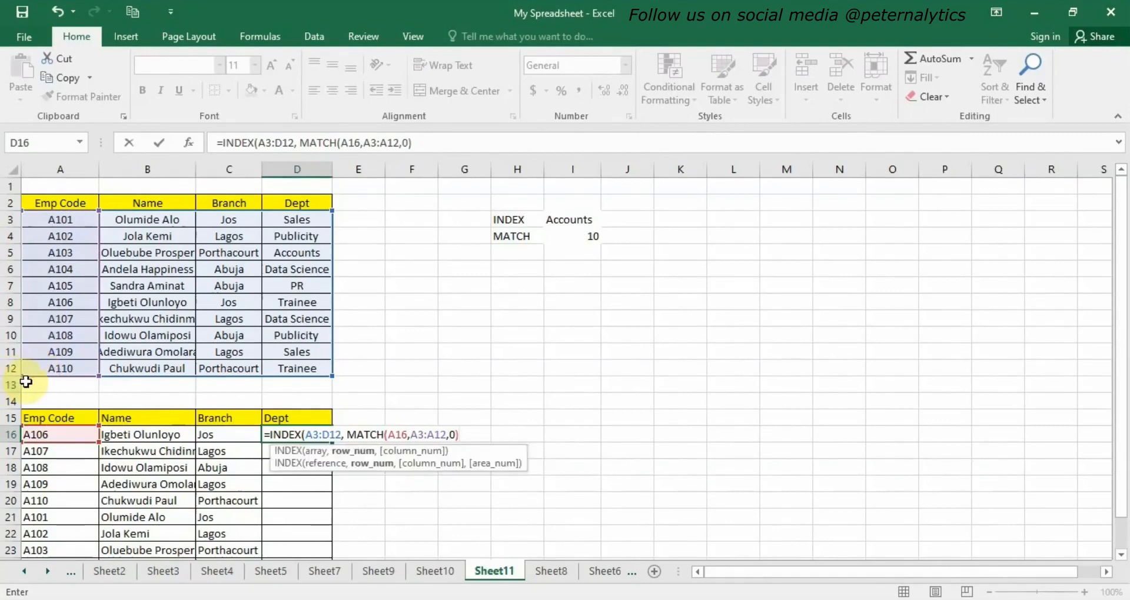
pyautogui.write(',4)')
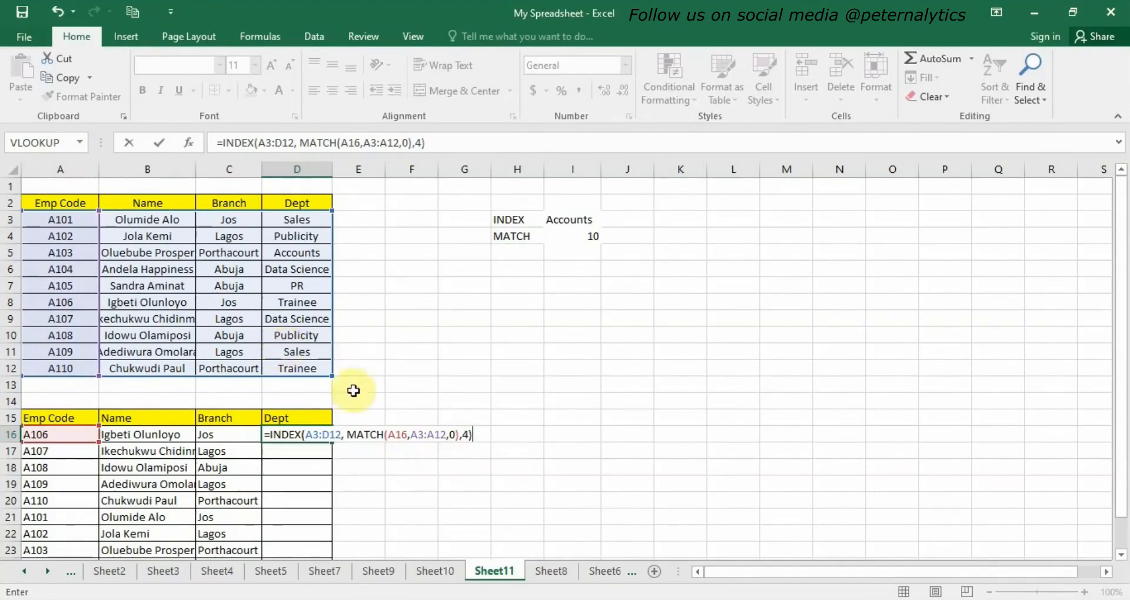
# Make the INDEX range absolute in the D16 formula as $A$3:$D$12.
pyautogui.click(307, 436)
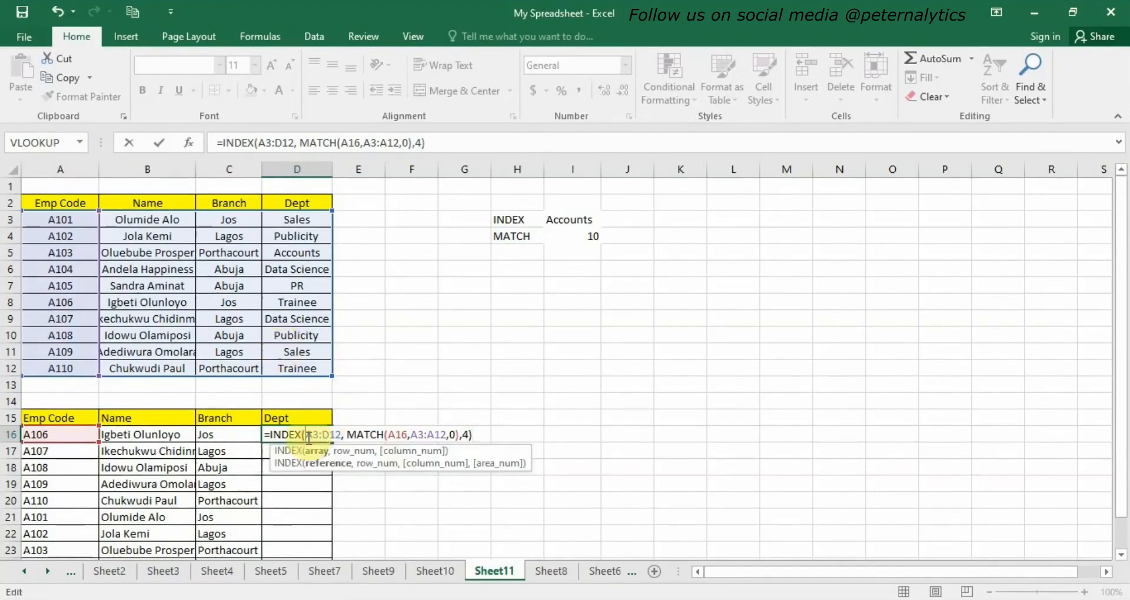
pyautogui.write('$')
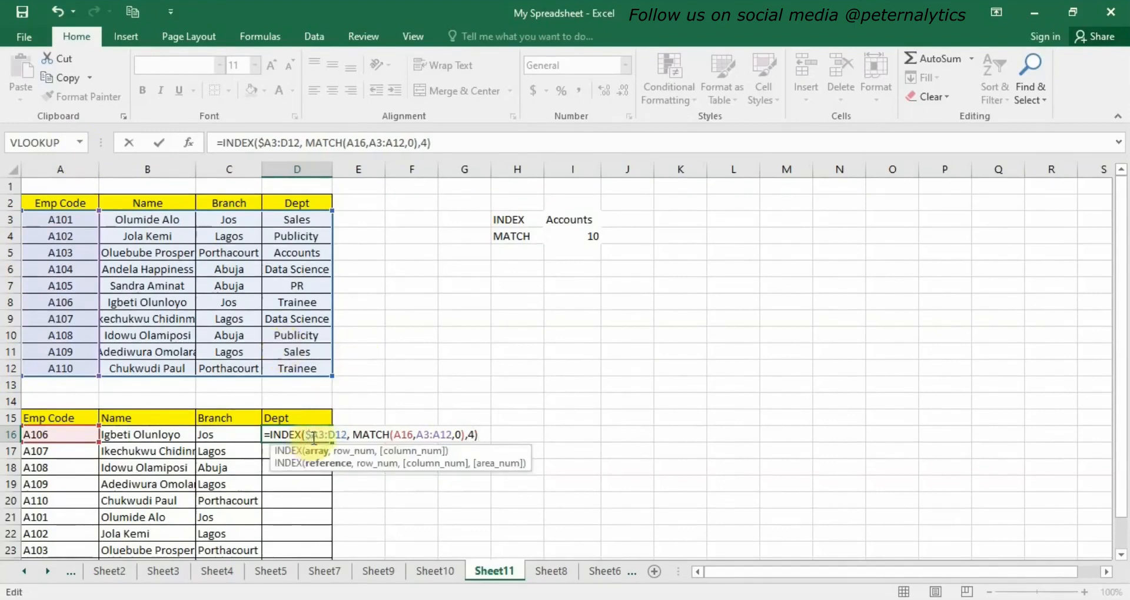
pyautogui.click(317, 436)
pyautogui.write('$')
pyautogui.click(335, 435)
pyautogui.write('$')
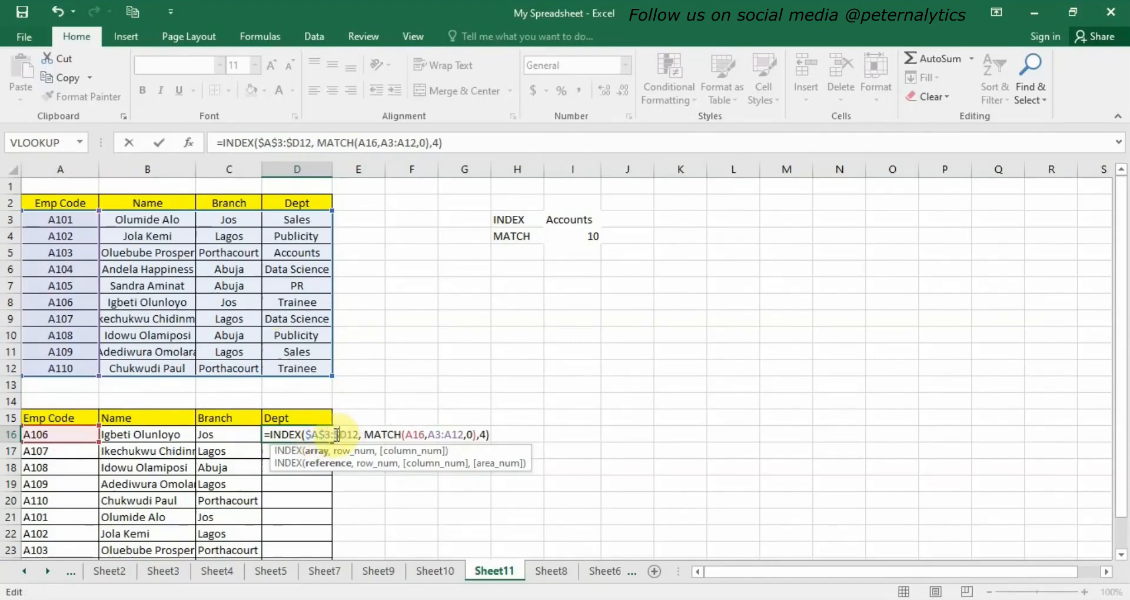
pyautogui.click(348, 436)
pyautogui.write('$')
pyautogui.click(418, 437)
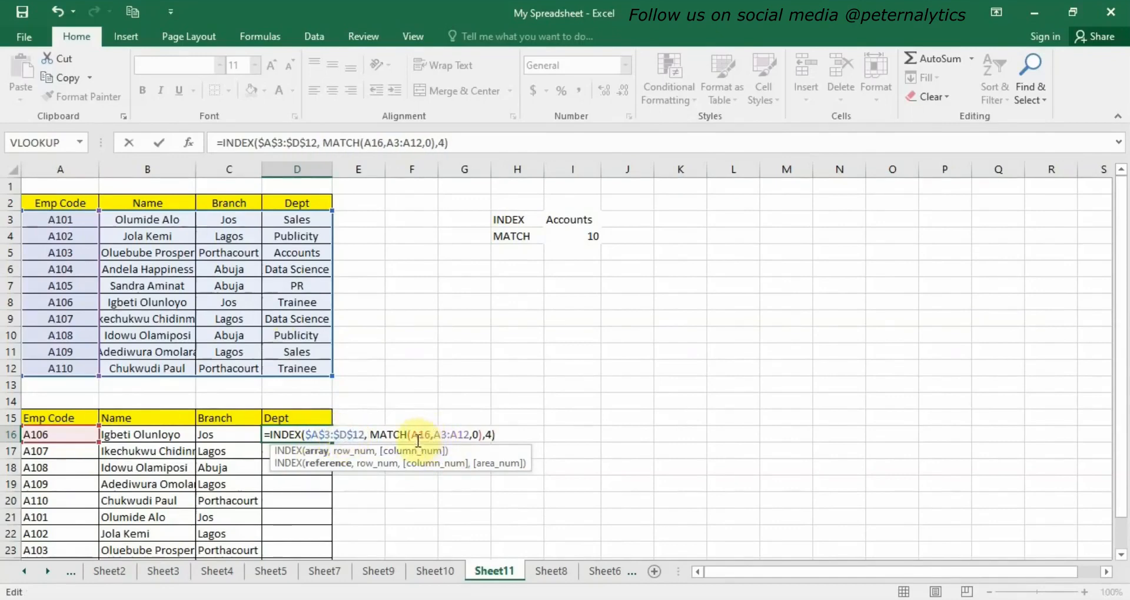
pyautogui.click(414, 435)
pyautogui.write('$A')
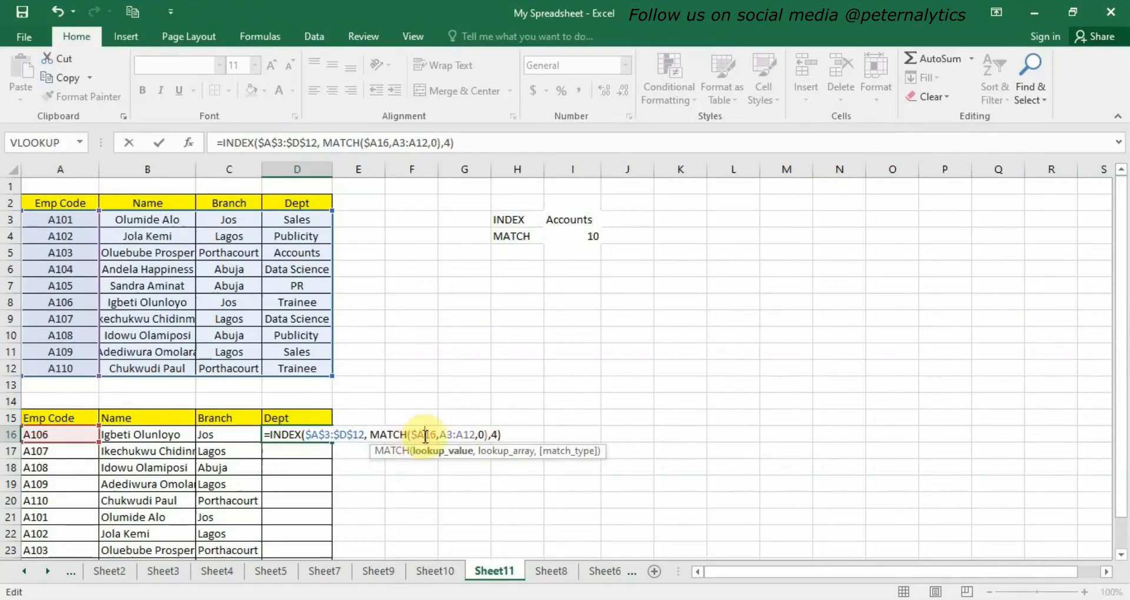
pyautogui.write('$')
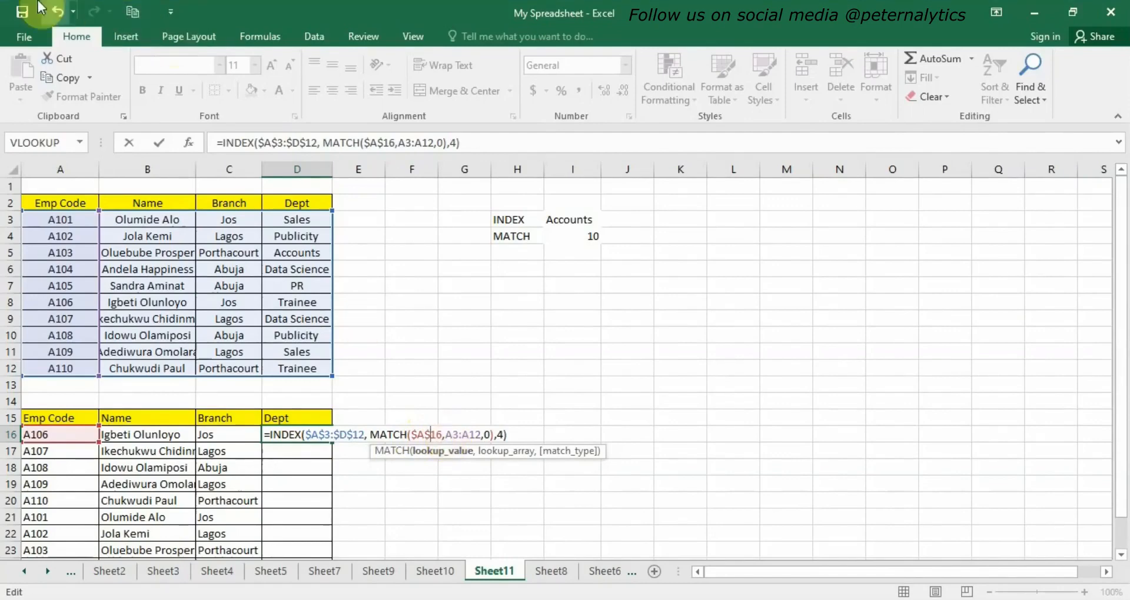
pyautogui.click(56, 13)
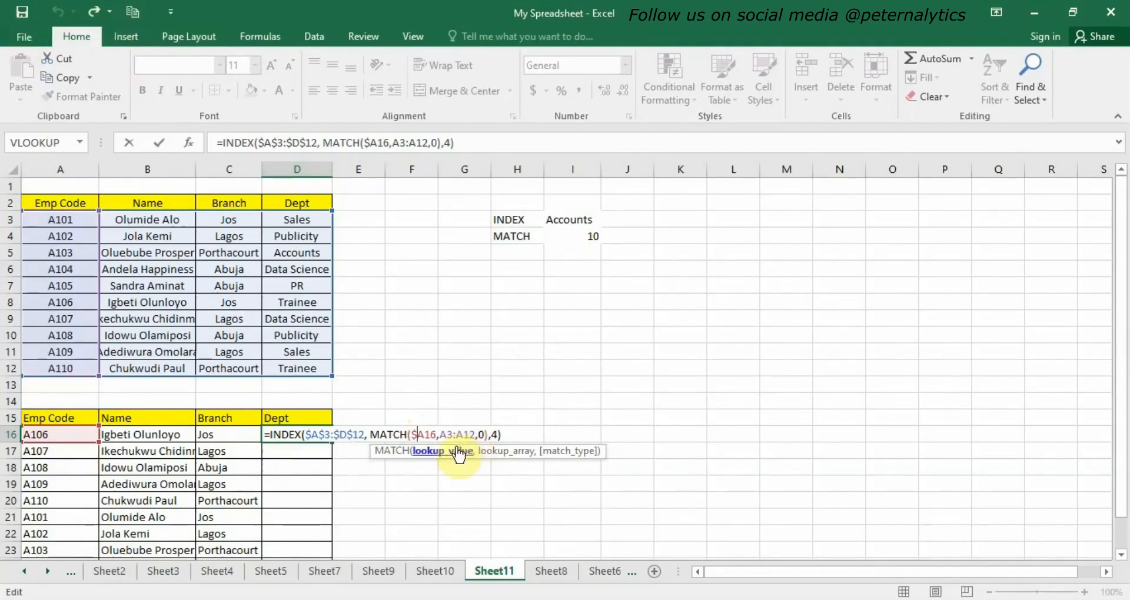
pyautogui.press('Delete')
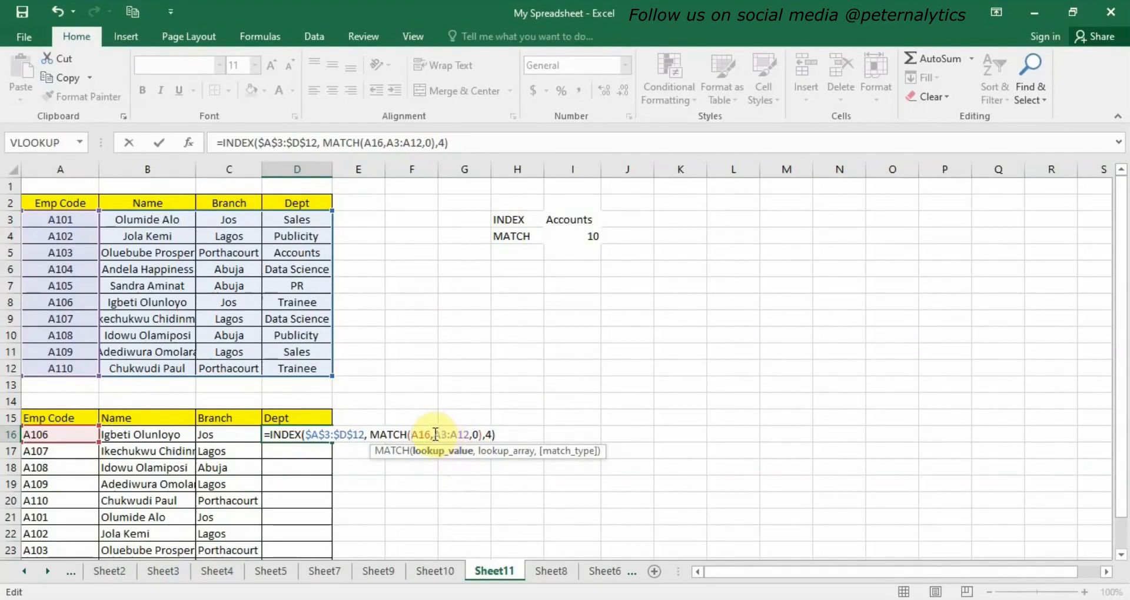
# Make the MATCH lookup range absolute as $A$3:$A$12 and confirm the D16 formula.
pyautogui.click(435, 434)
pyautogui.write('$A')
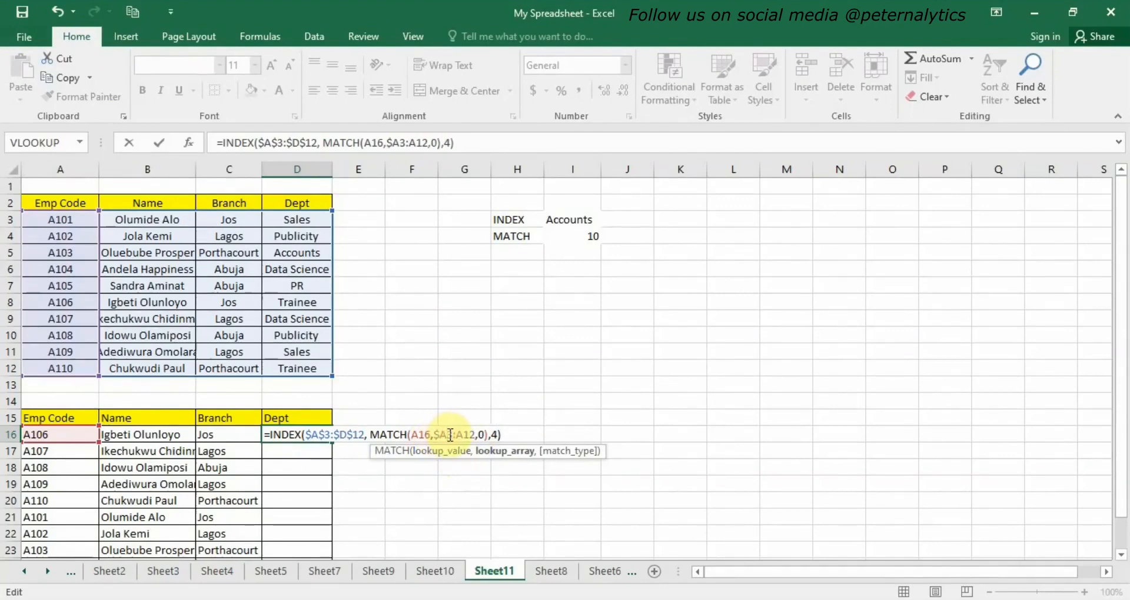
pyautogui.write('$3:')
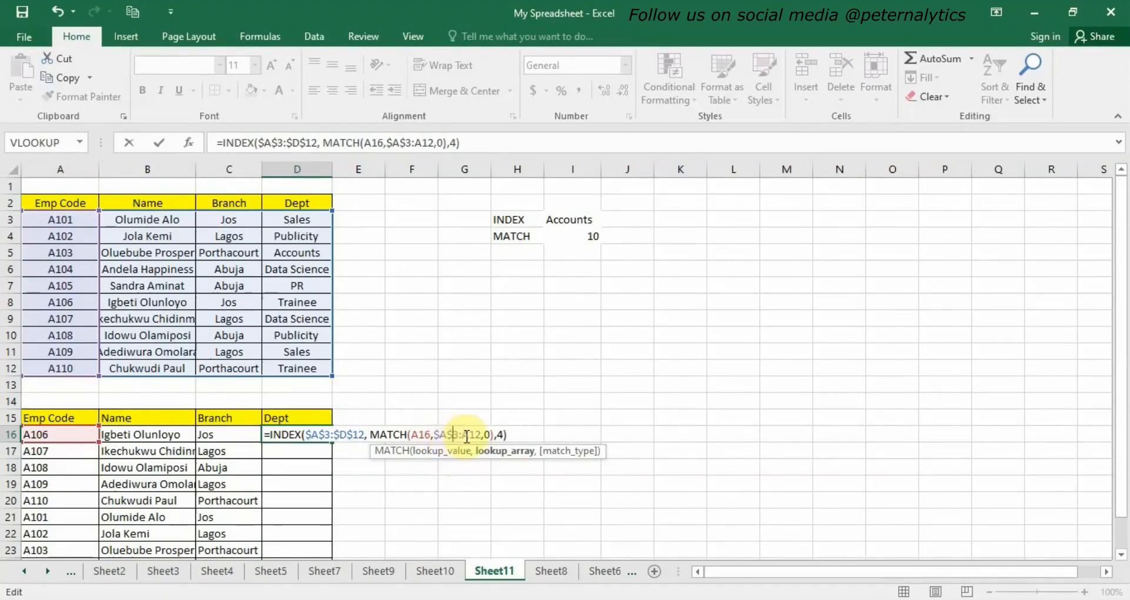
pyautogui.write('$D')
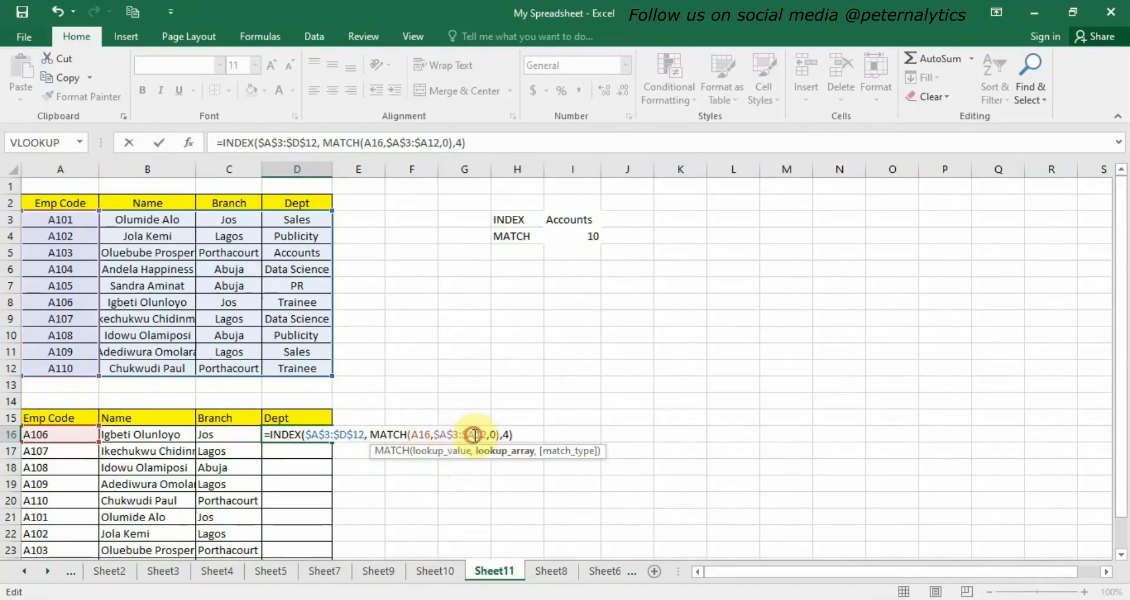
pyautogui.write('$')
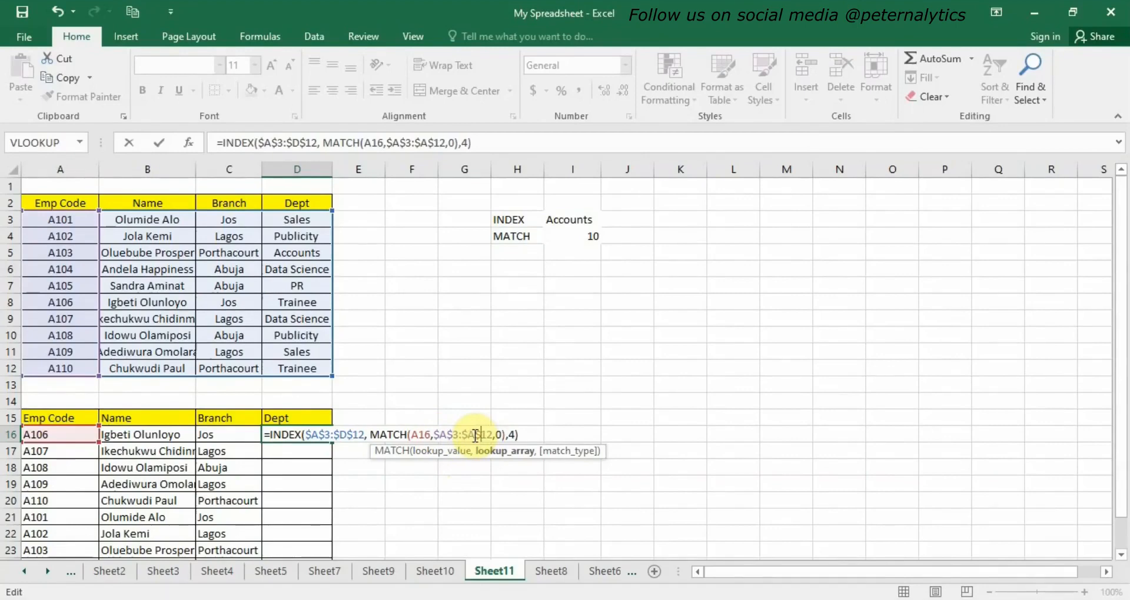
pyautogui.press('Return')
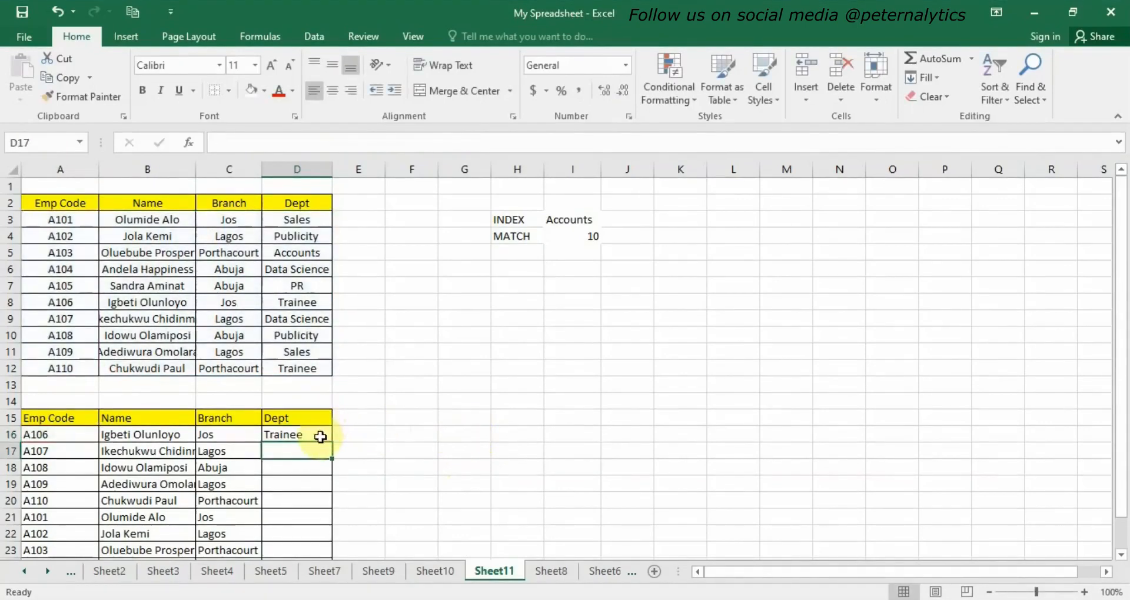
# Fill the D16 department formula down to D25.
pyautogui.click(320, 436)
pyautogui.doubleClick(330, 441)
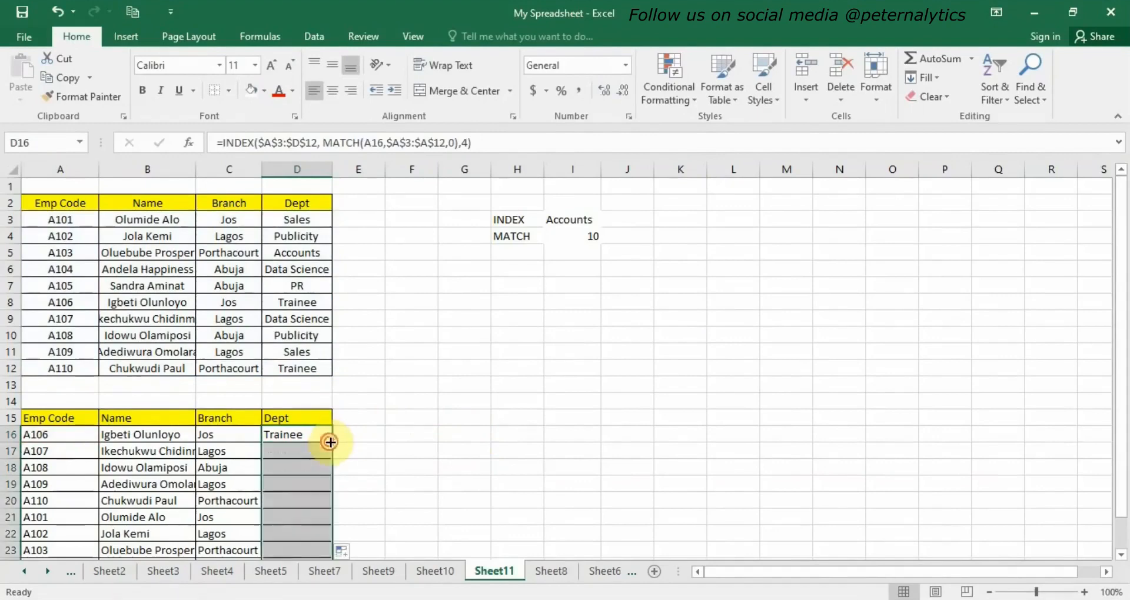
pyautogui.scroll(-3, 315, 474)
pyautogui.scroll(3, 317, 476)
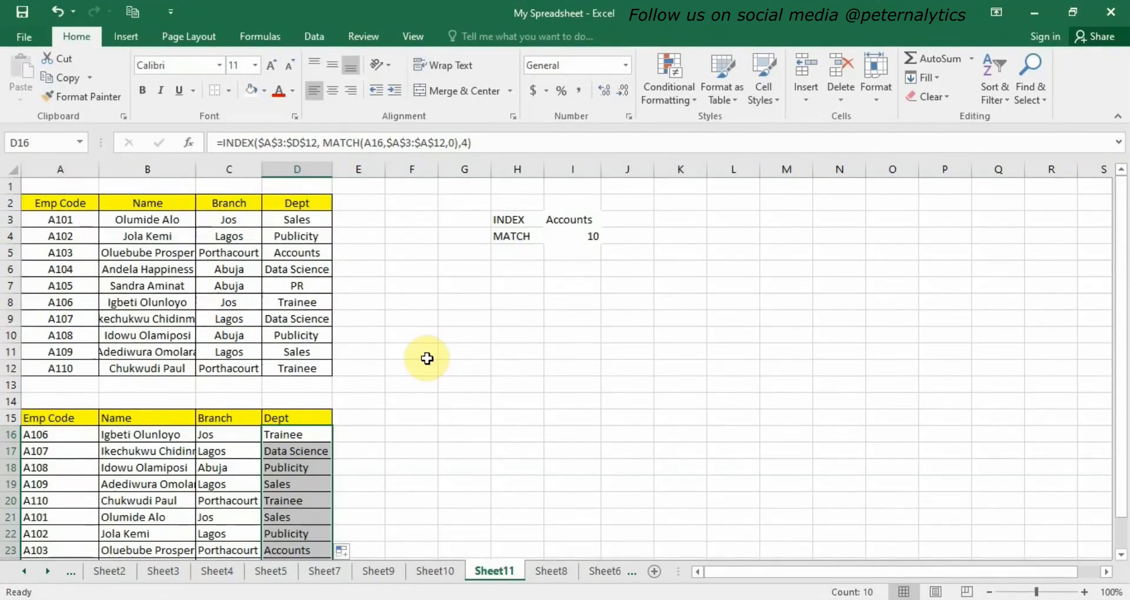
# Clear all lookup results in B16:D25 of the lower table.
pyautogui.click(464, 417)
pyautogui.moveTo(104, 435); pyautogui.dragTo(287, 532)
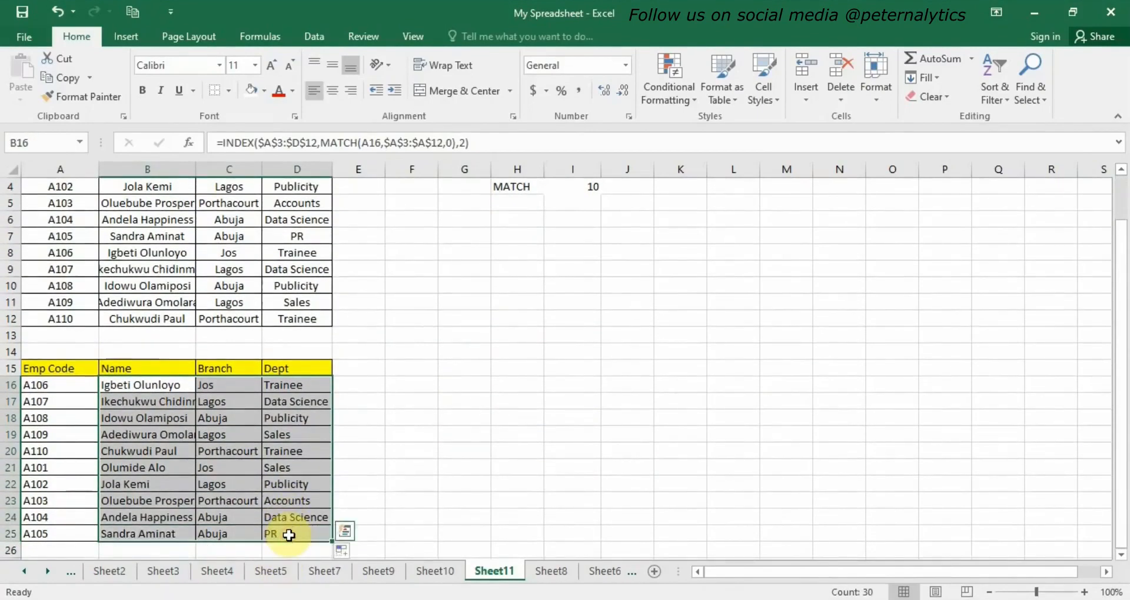
pyautogui.press('Delete')
pyautogui.moveTo(167, 316); pyautogui.dragTo(165, 303)
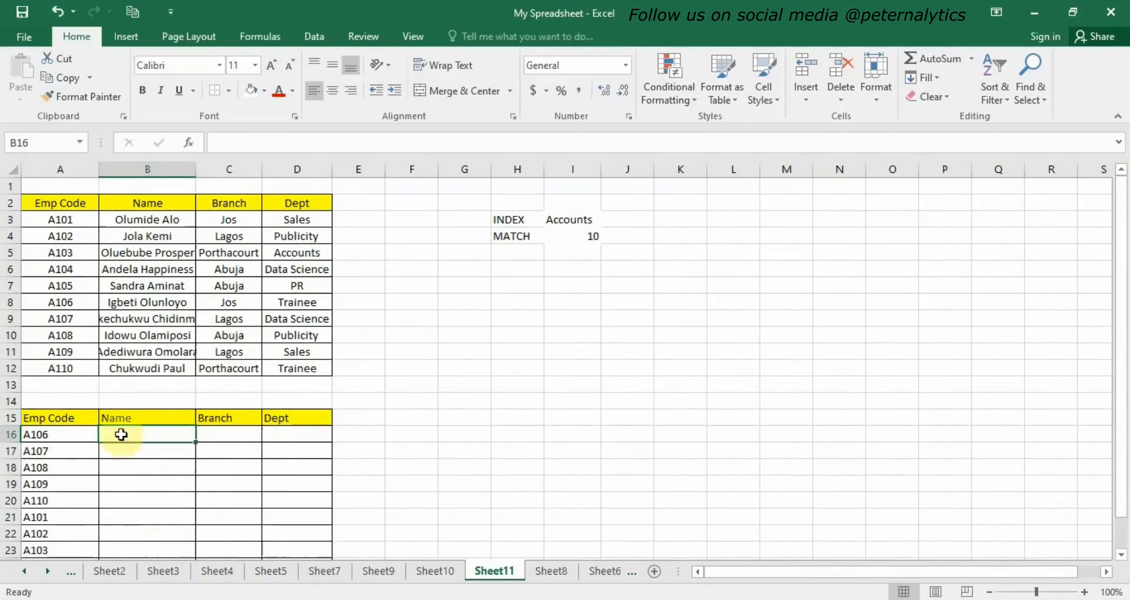
pyautogui.moveTo(197, 441); pyautogui.dragTo(176, 383)
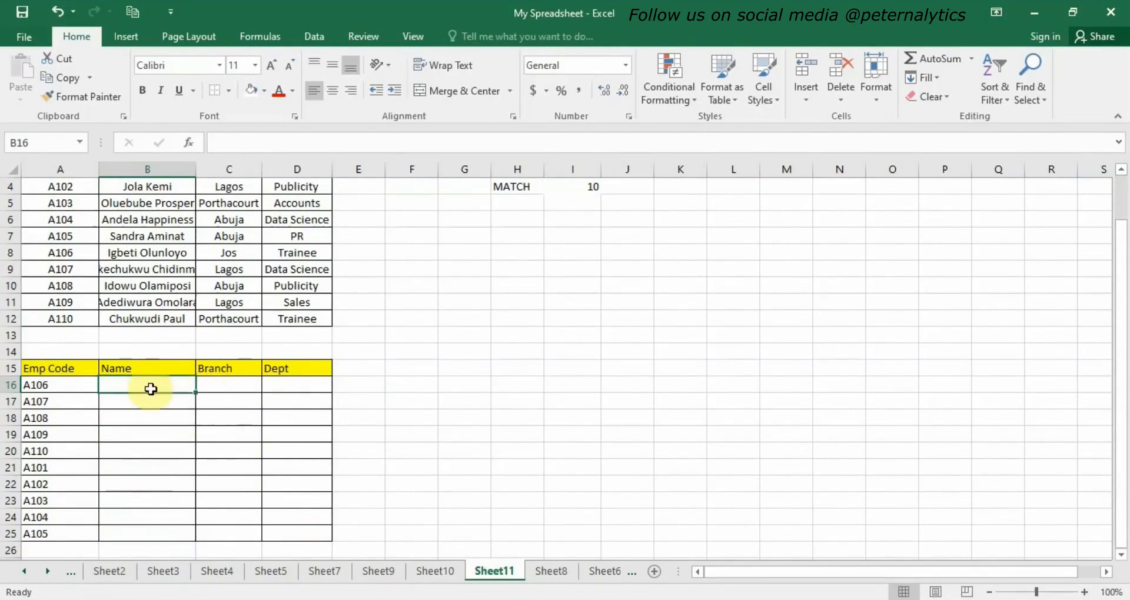
pyautogui.scroll(1, 294, 470)
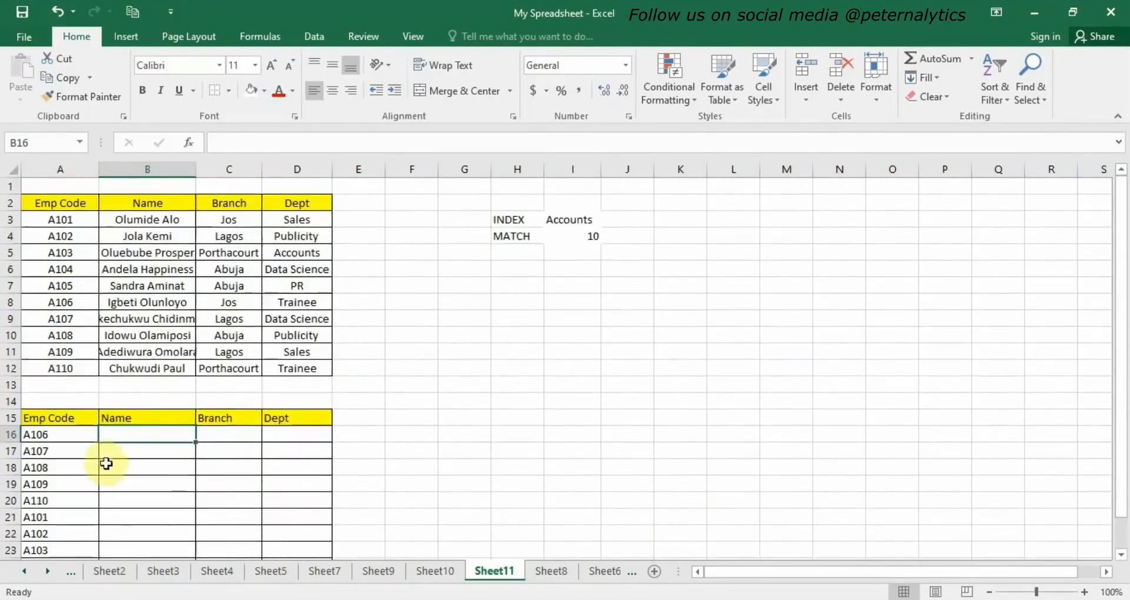
# Start an INDEX formula in B16 using the range A3:D12 and nest a MATCH function as its row argument.
pyautogui.doubleClick(137, 436)
pyautogui.write('=')
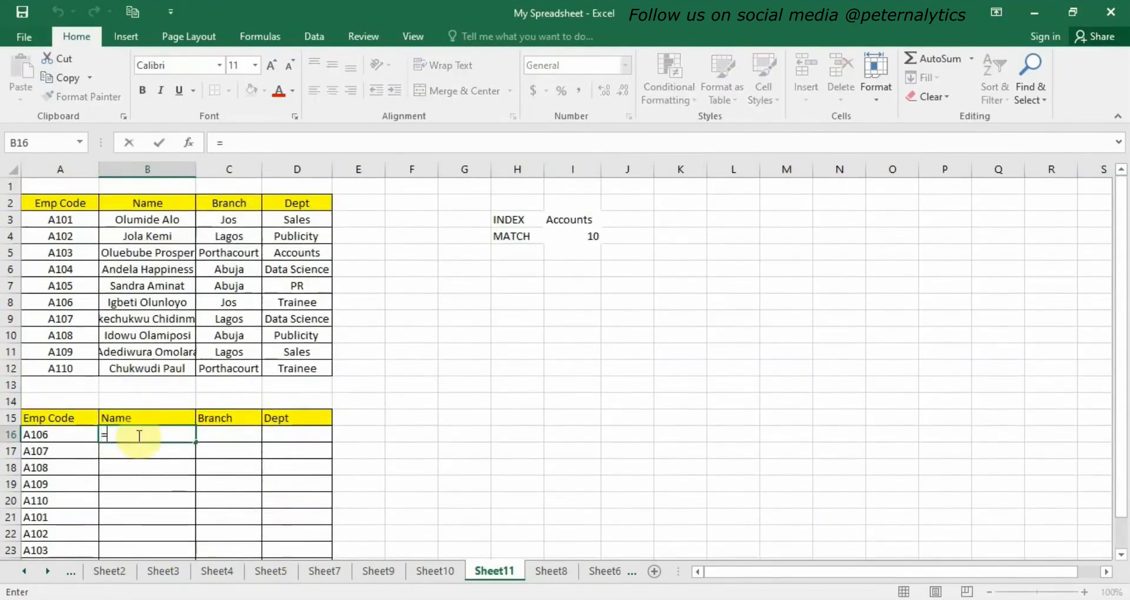
pyautogui.write('in')
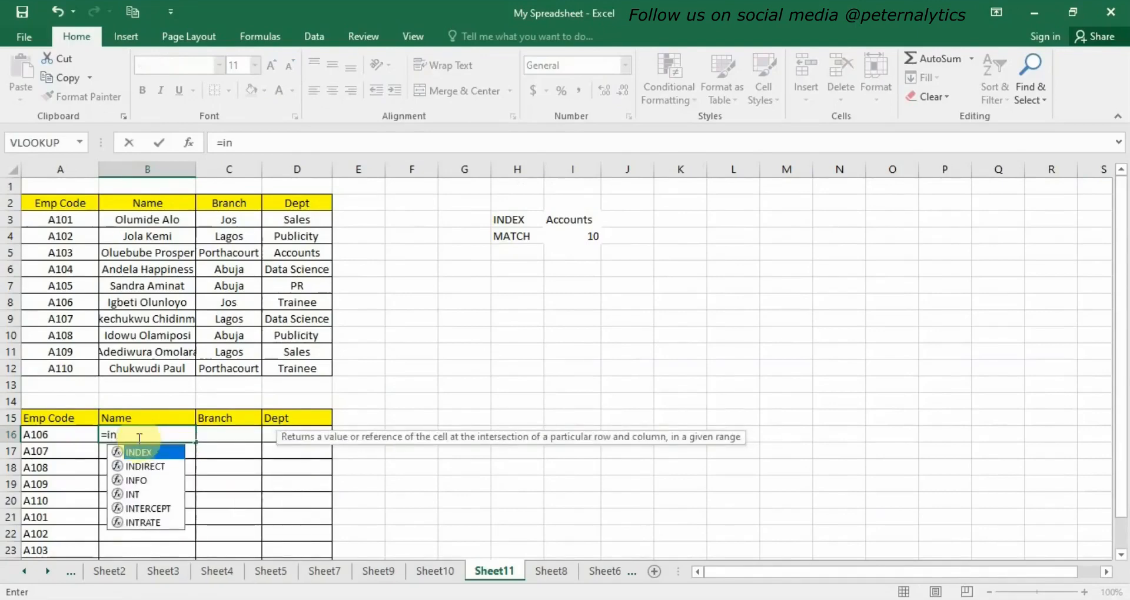
pyautogui.doubleClick(134, 454)
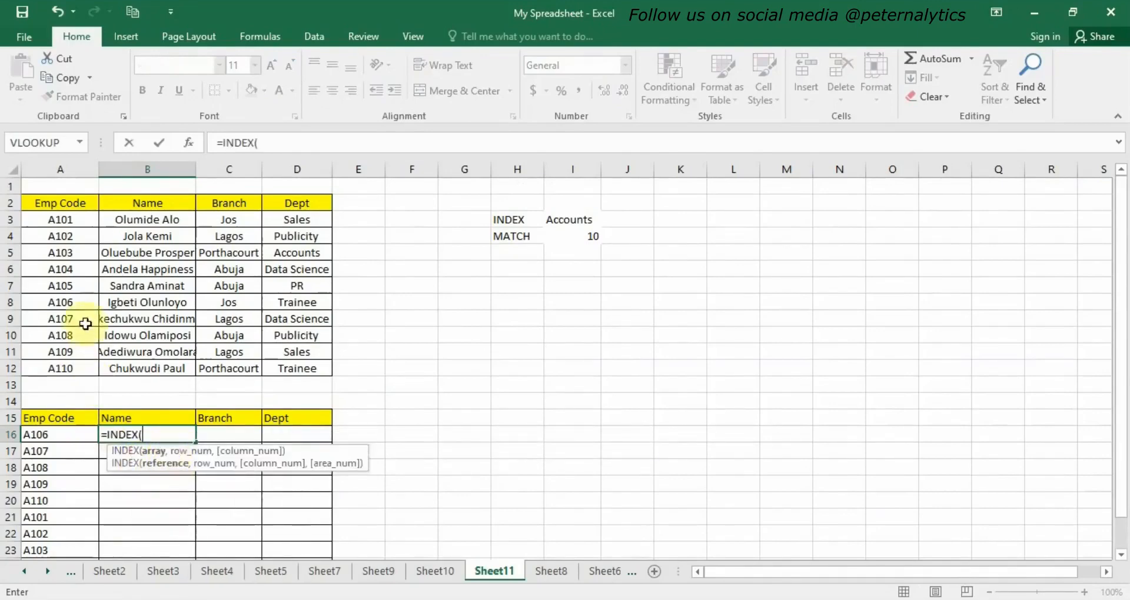
pyautogui.moveTo(53, 224); pyautogui.dragTo(296, 367)
pyautogui.write(',')
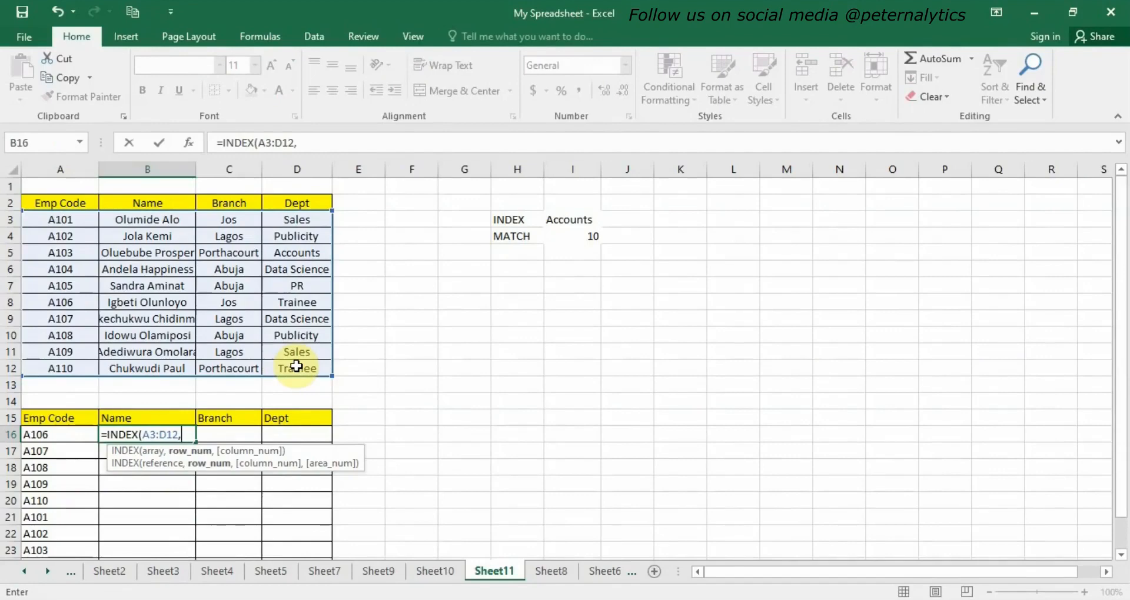
pyautogui.write('m')
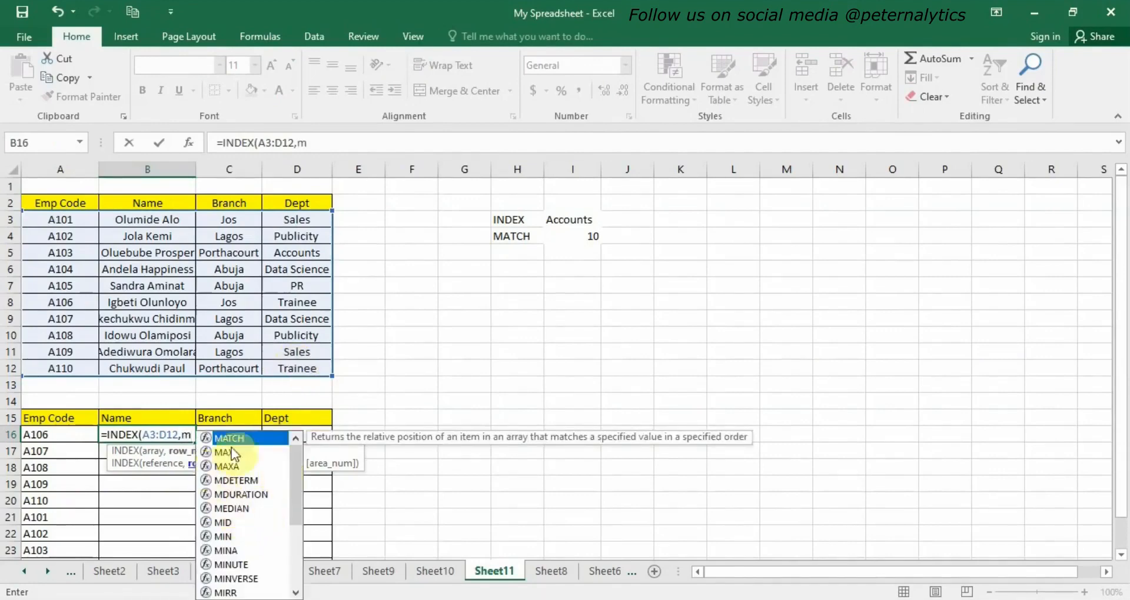
pyautogui.doubleClick(251, 433)
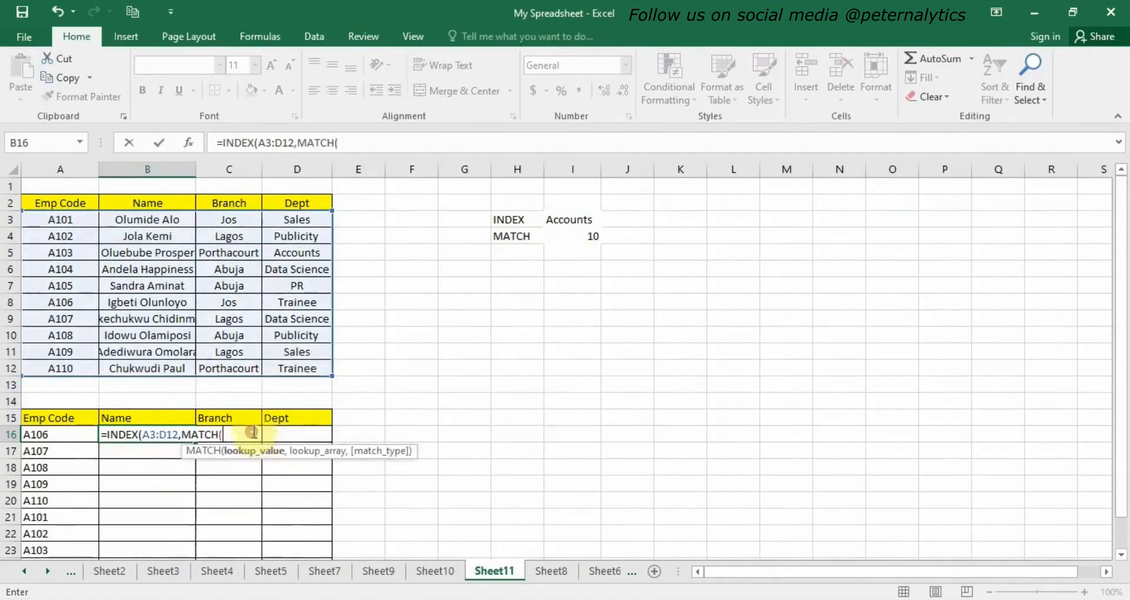
# Complete the MATCH with lookup A16, range A3:A12 and match type 0, set column 2, and confirm the B16 formula.
pyautogui.click(54, 434)
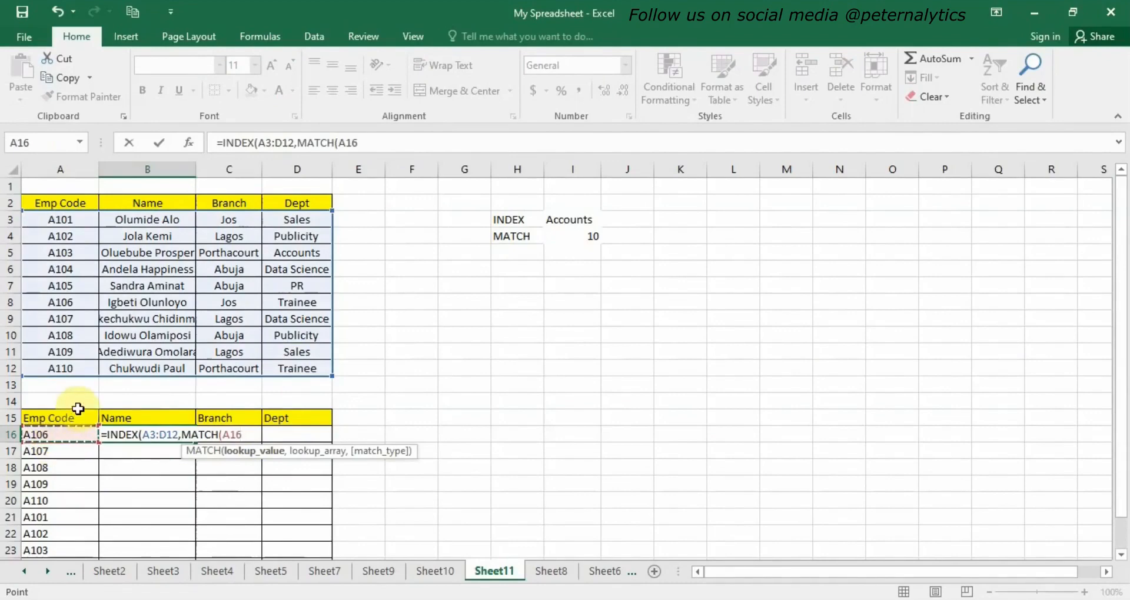
pyautogui.write(',')
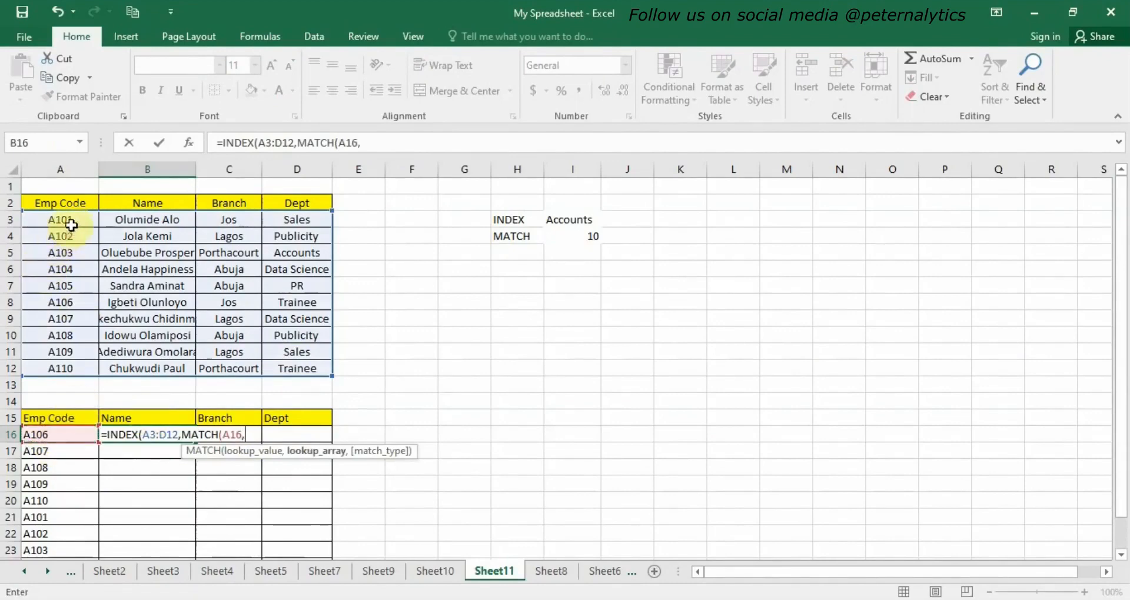
pyautogui.moveTo(67, 219); pyautogui.dragTo(47, 363)
pyautogui.write(',0),')
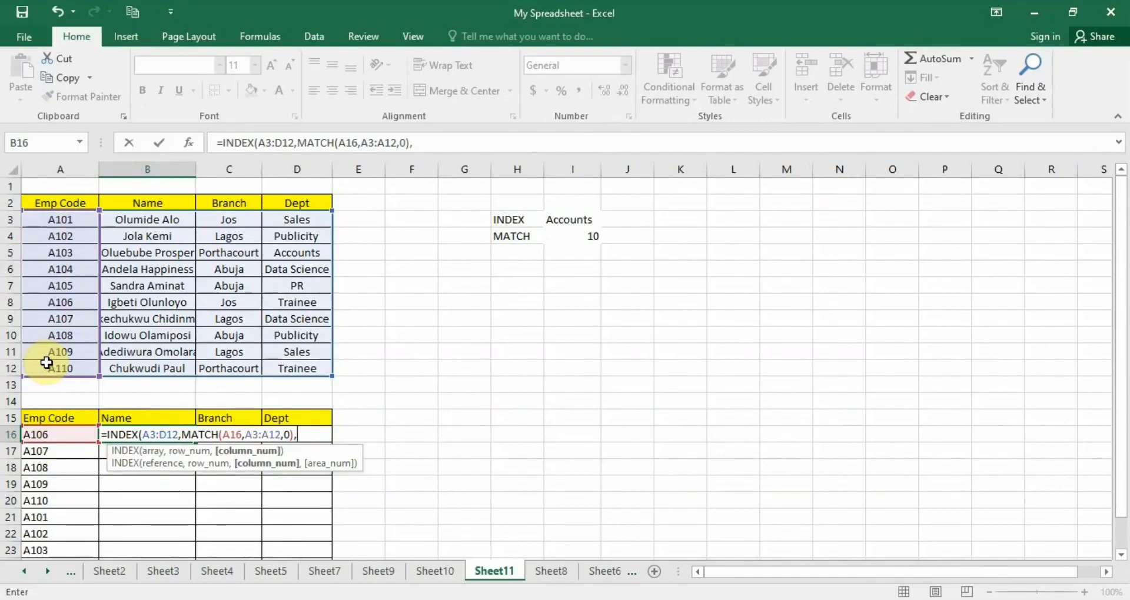
pyautogui.write('2)')
pyautogui.press('Return')
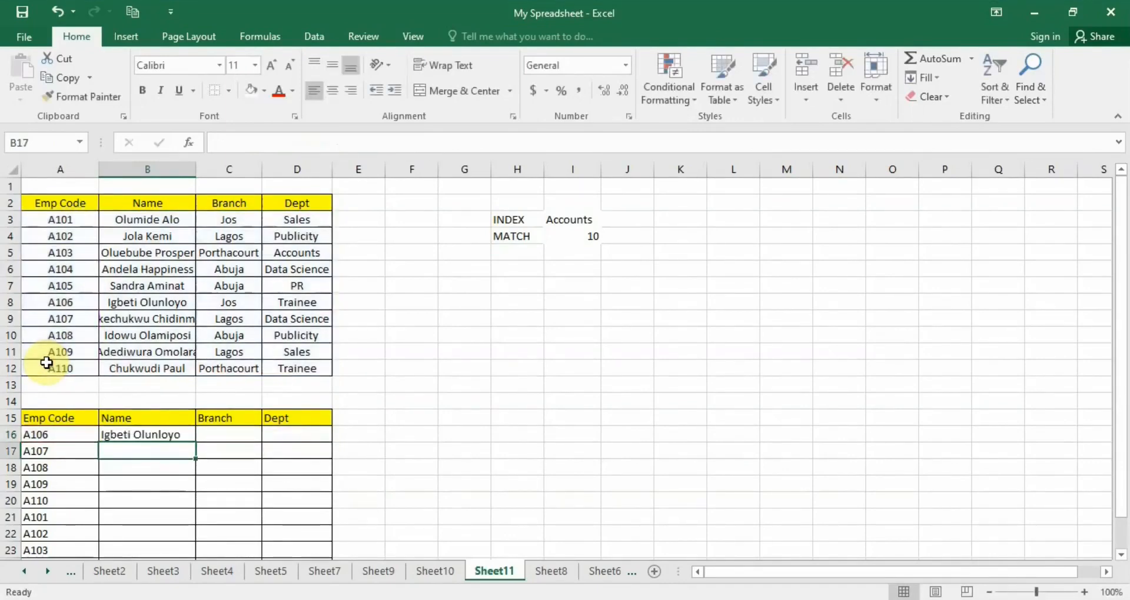
# Fill the B16 name formula across and down through D25.
pyautogui.press('Up')
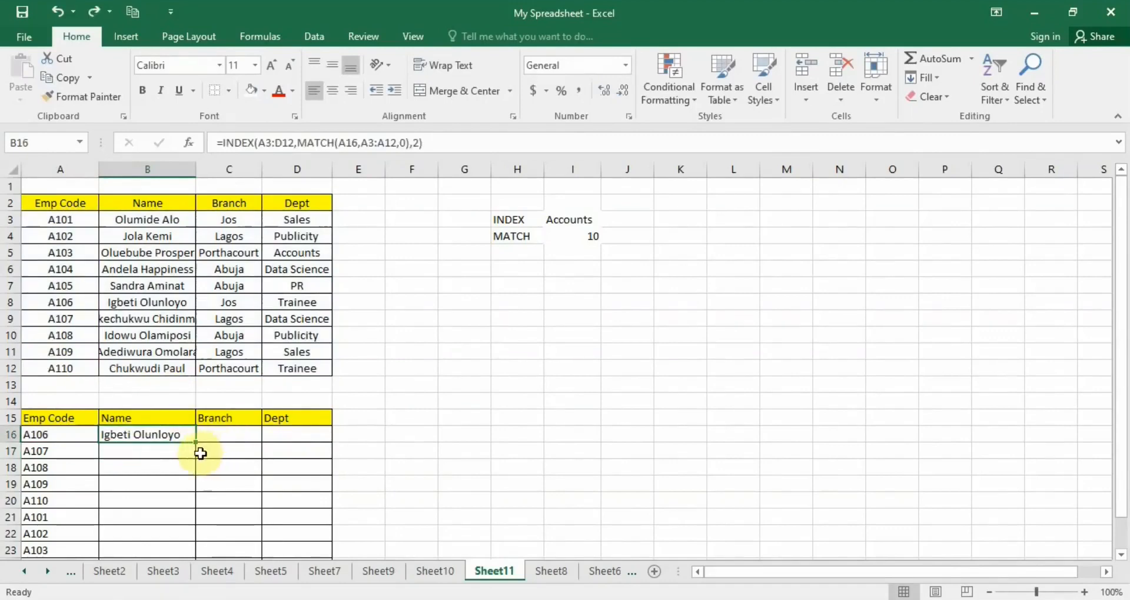
pyautogui.moveTo(195, 442); pyautogui.dragTo(308, 540)
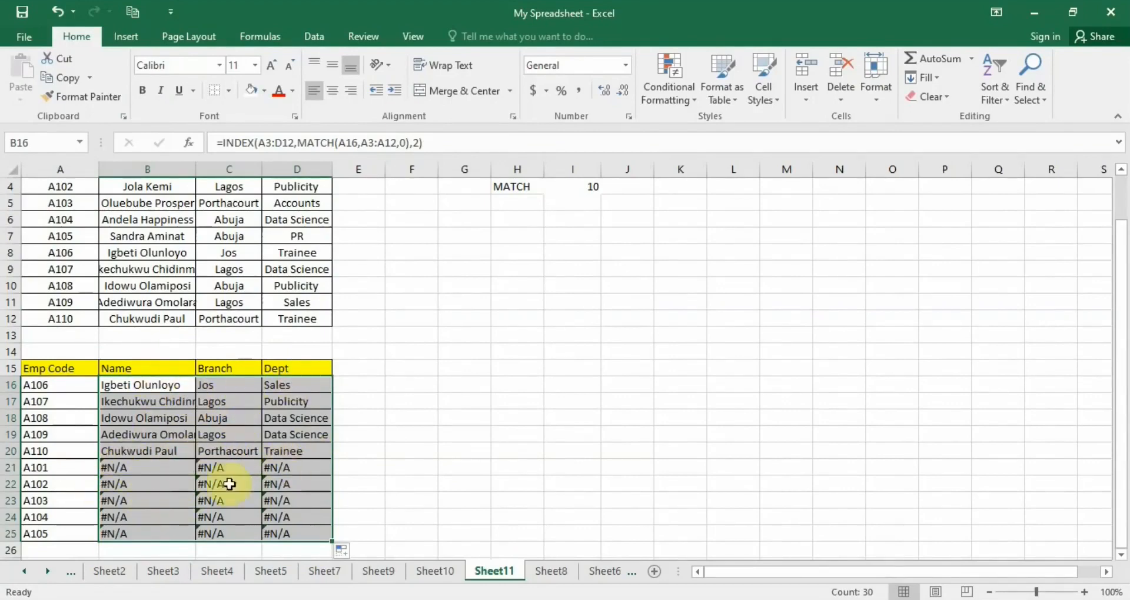
pyautogui.click(191, 434)
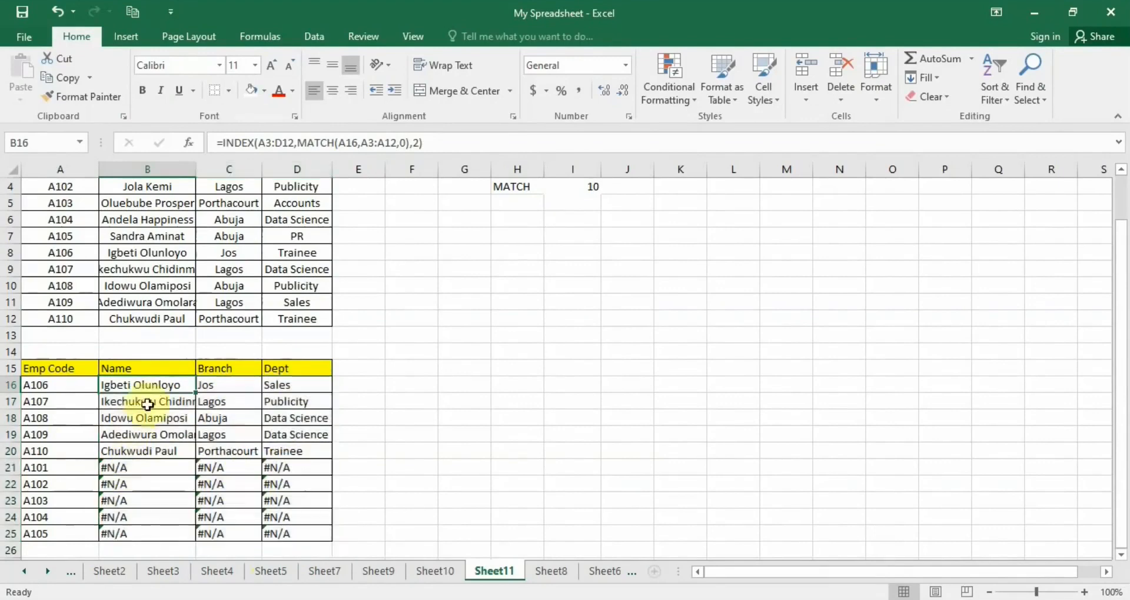
# Make the INDEX range absolute in the B16 formula as $A$3:$D$12.
pyautogui.doubleClick(156, 386)
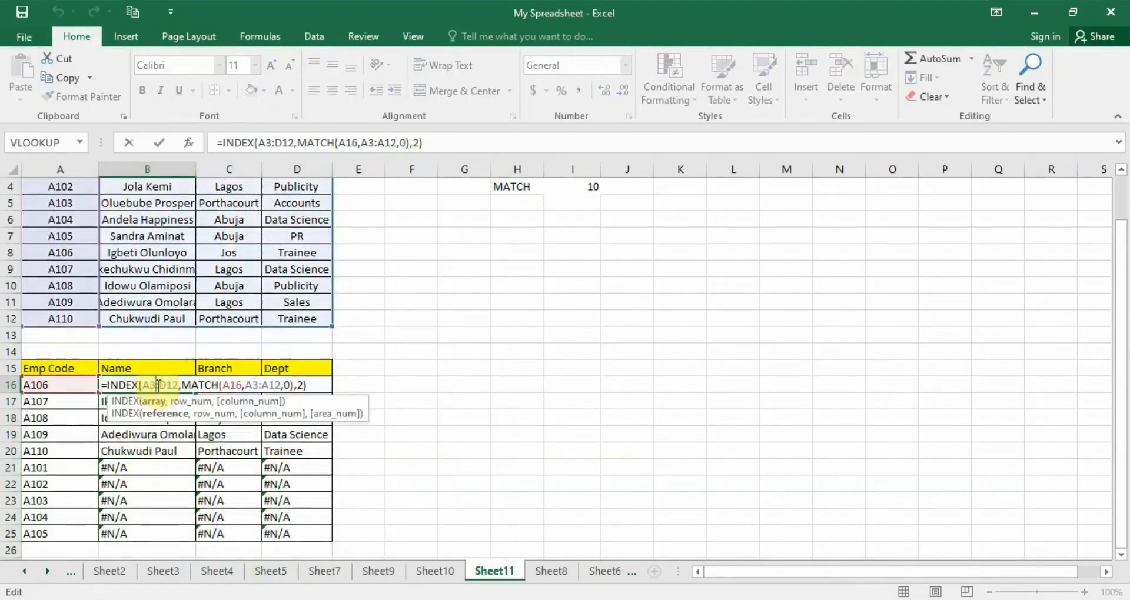
pyautogui.click(147, 386)
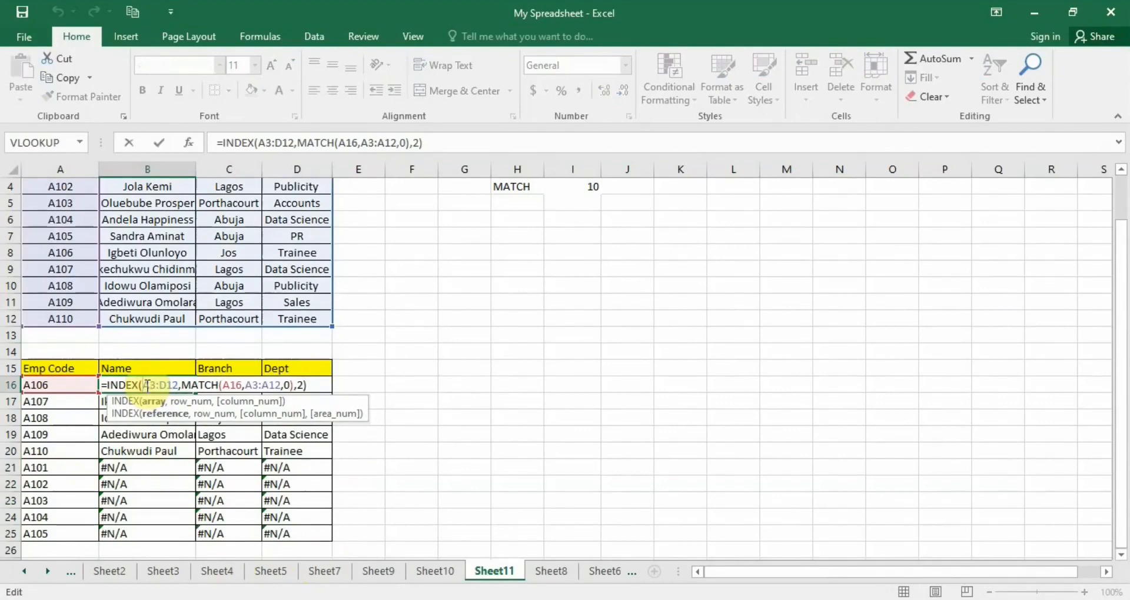
pyautogui.write('$A')
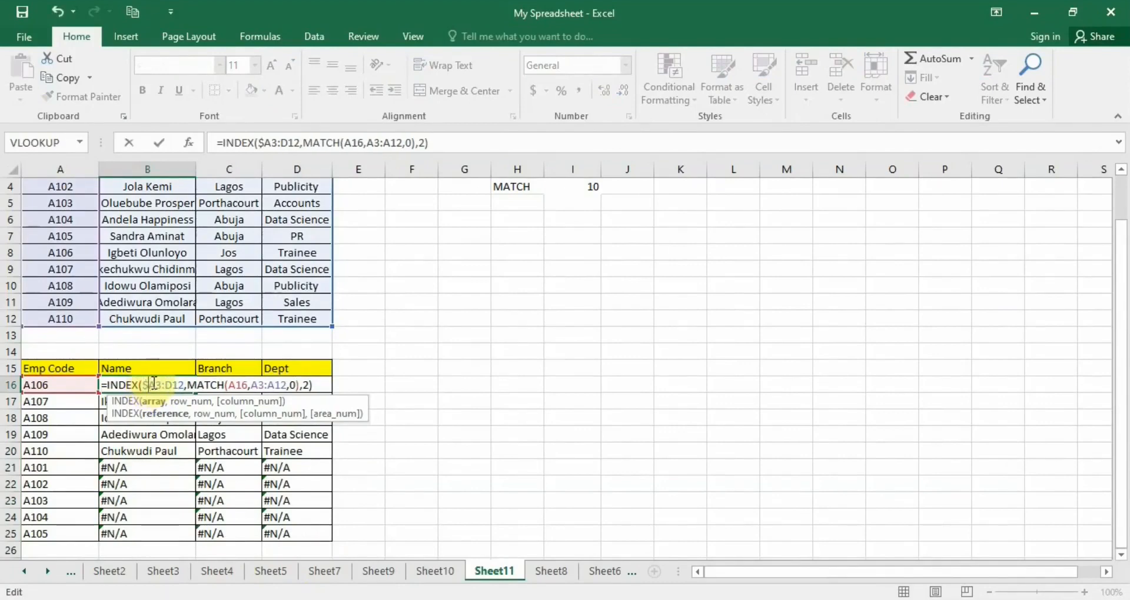
pyautogui.write('$3:')
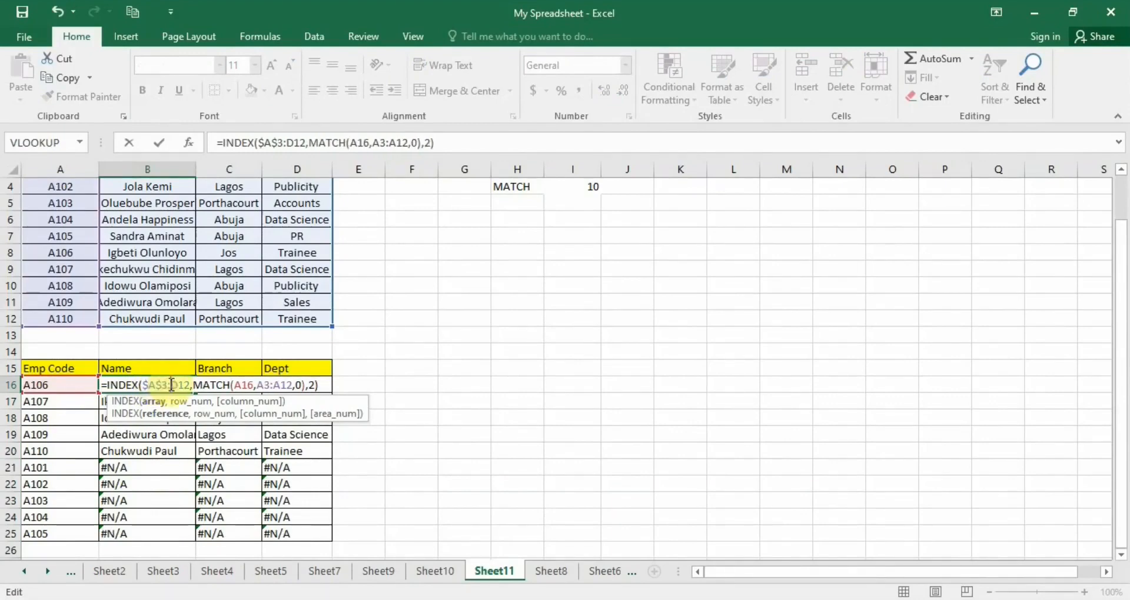
pyautogui.write('$D')
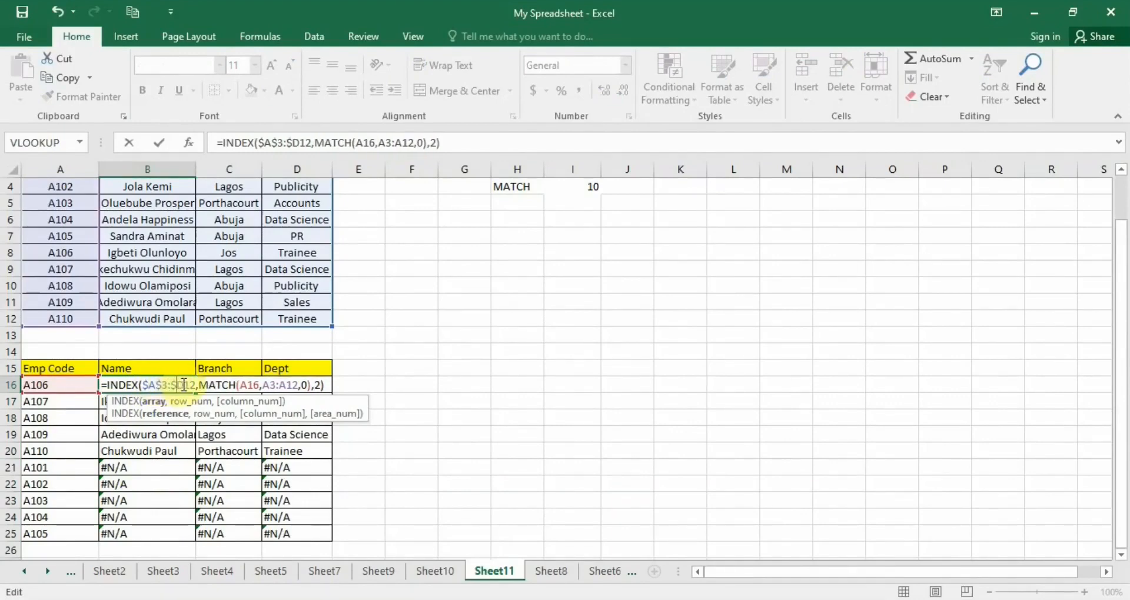
pyautogui.write('$')
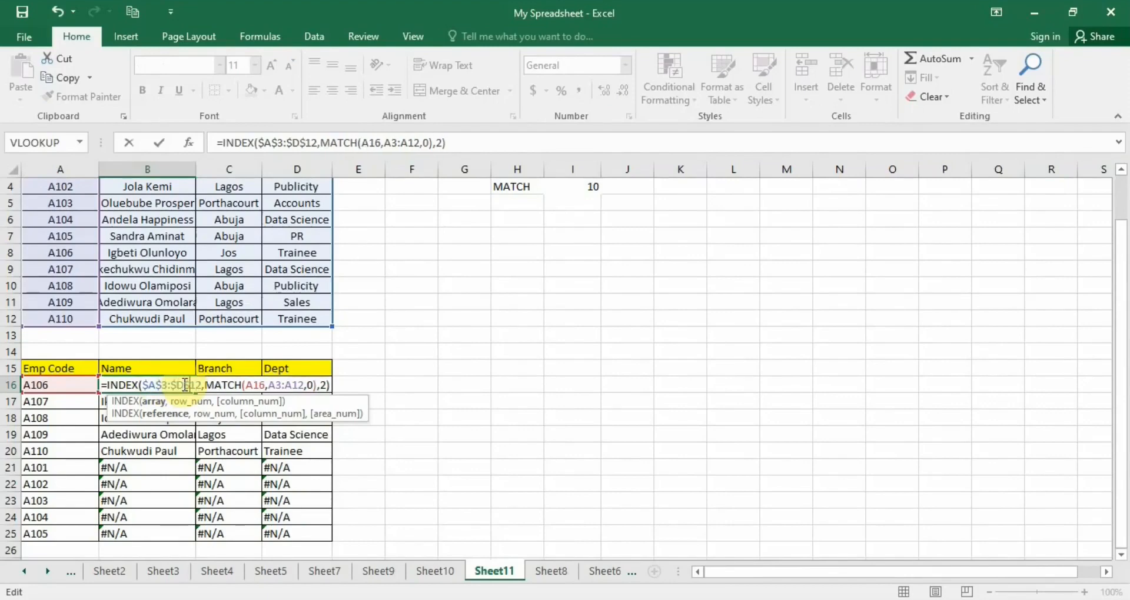
# Make the MATCH lookup range absolute as $A$3:$A$12 and confirm the B16 formula.
pyautogui.click(255, 386)
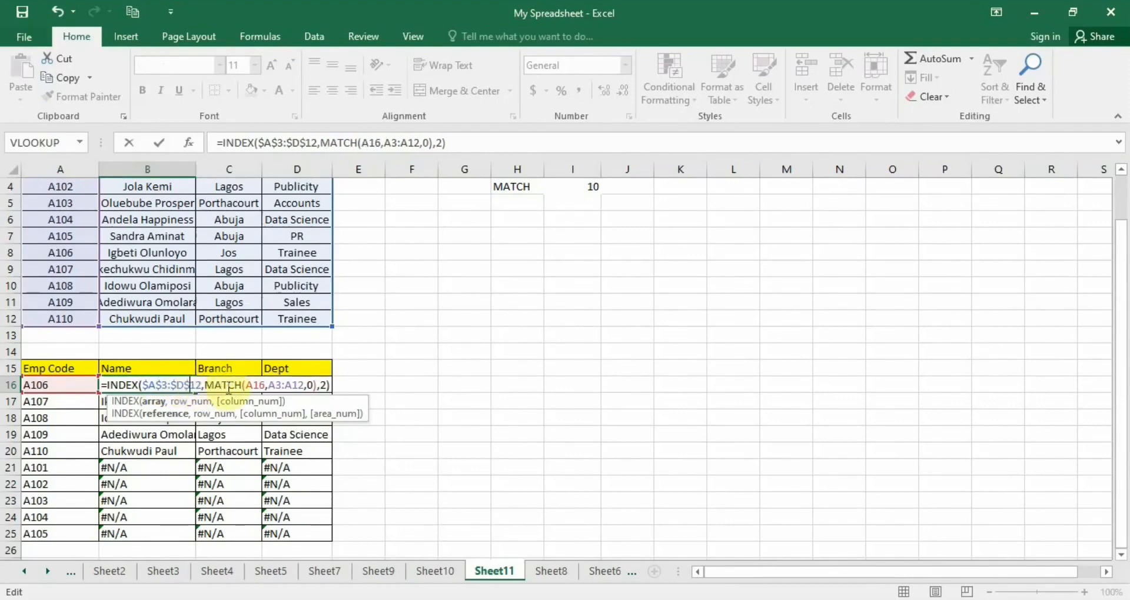
pyautogui.click(270, 386)
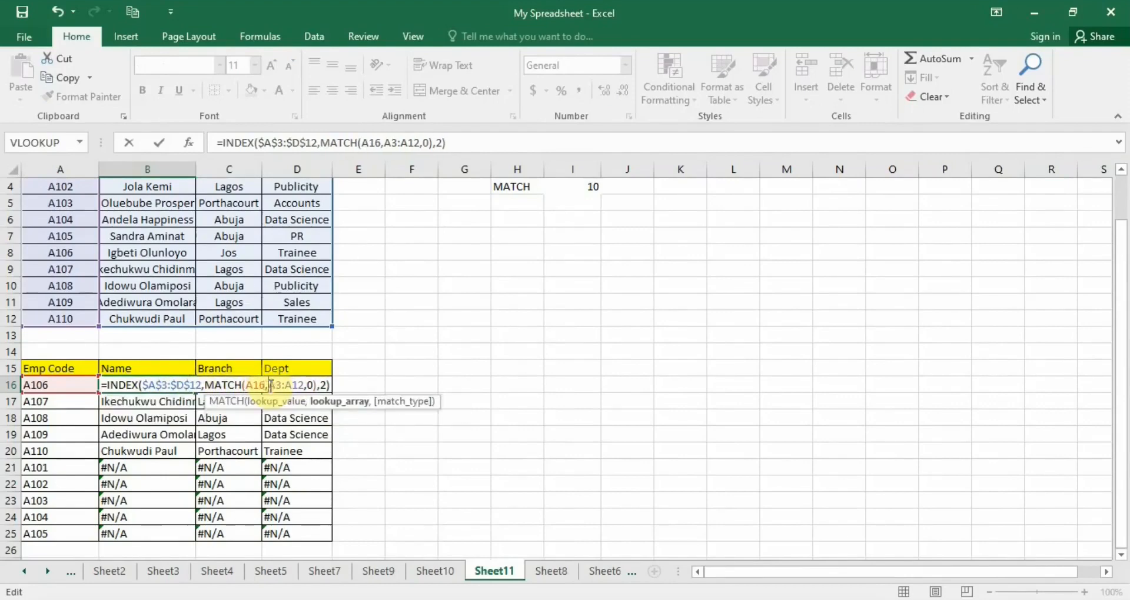
pyautogui.write('$A')
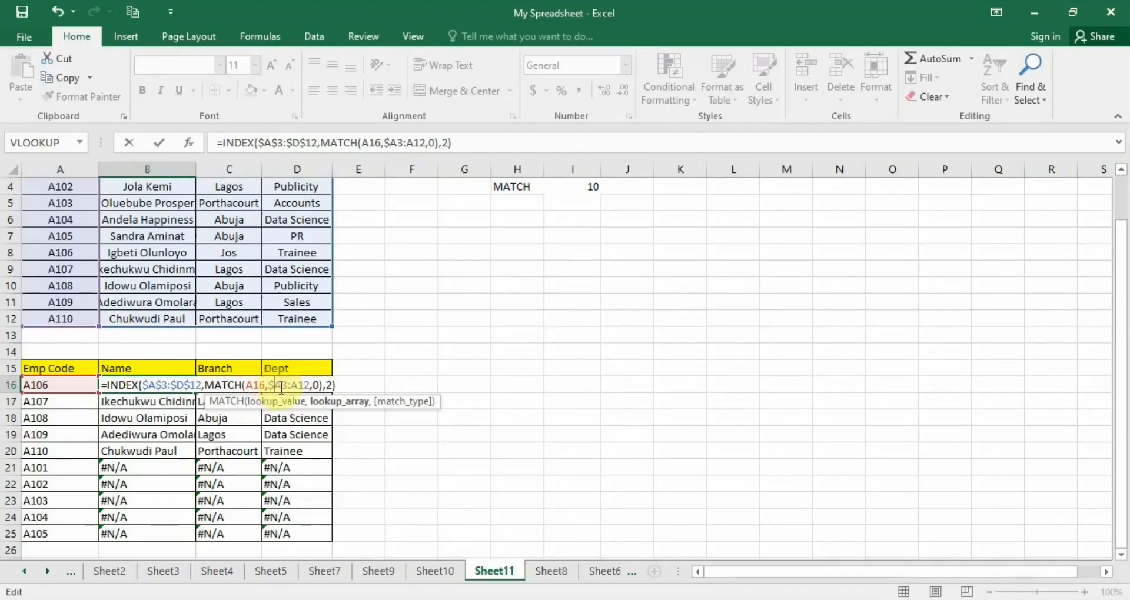
pyautogui.write('$')
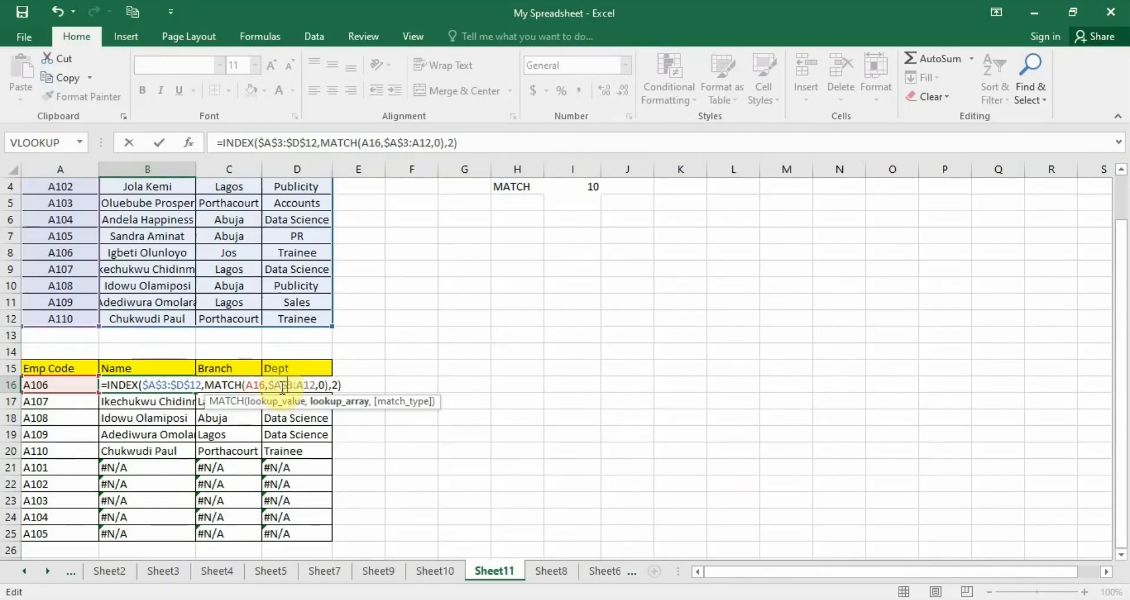
pyautogui.click(298, 385)
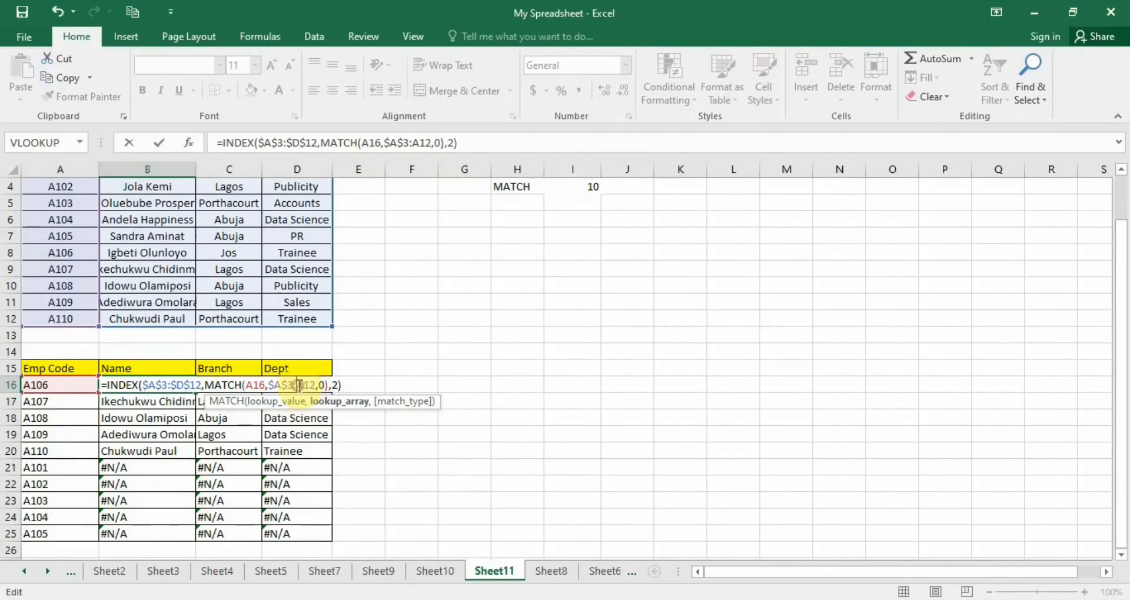
pyautogui.write('$A')
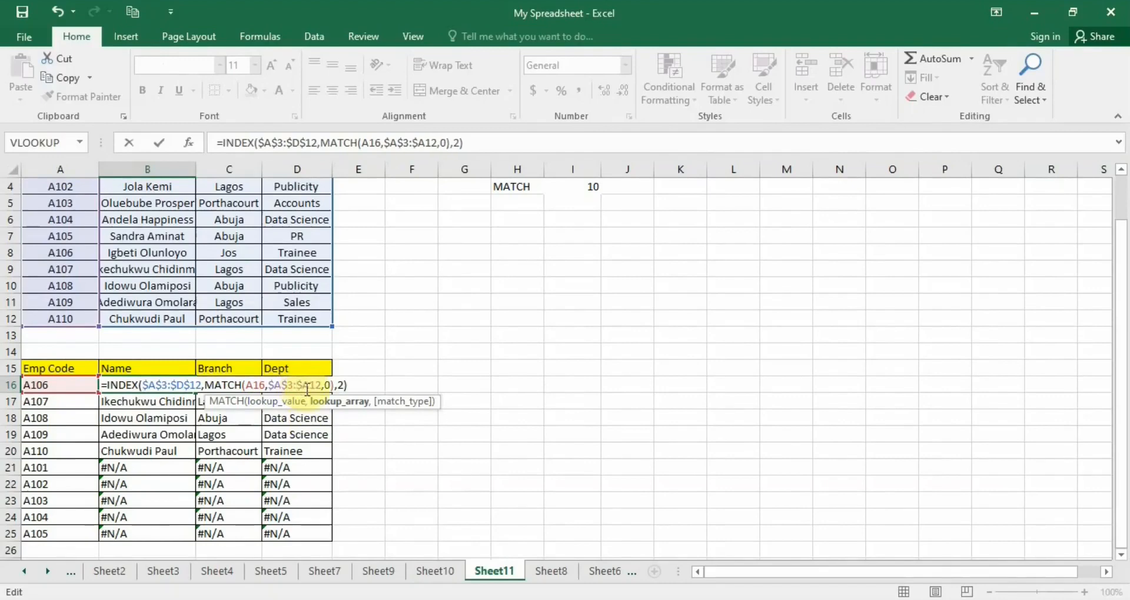
pyautogui.write('$')
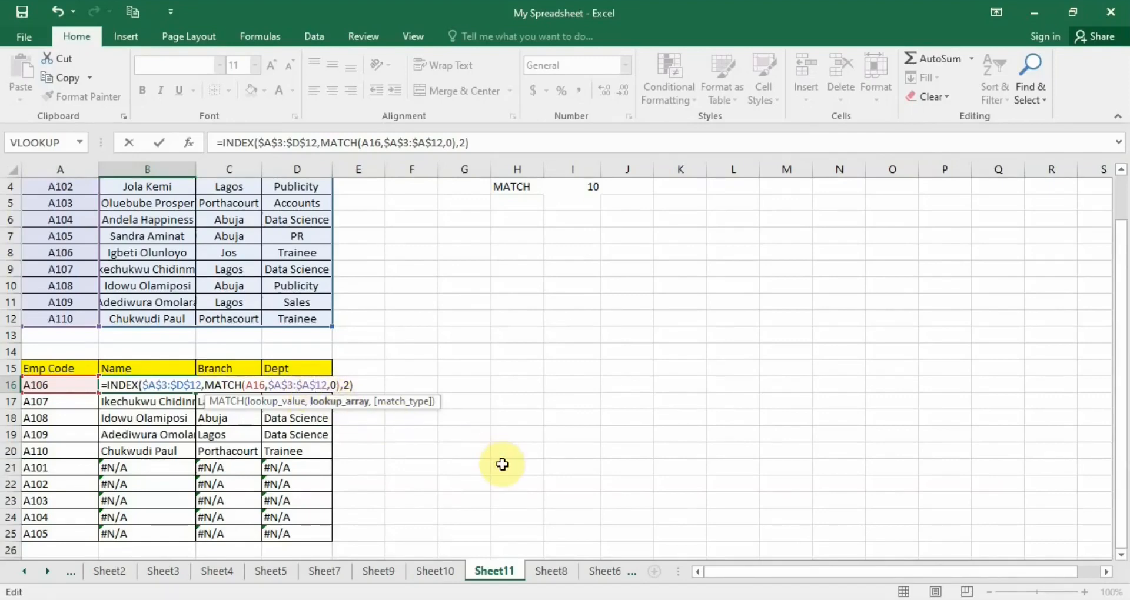
pyautogui.press('Return')
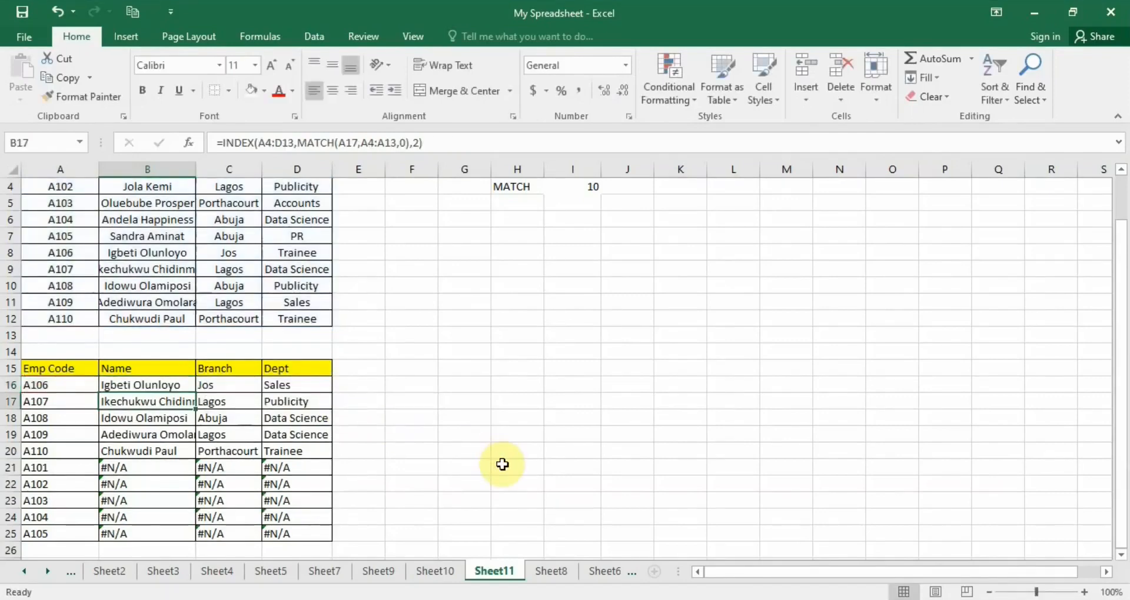
# Fill the corrected B16 formula across the lower table down to D25.
pyautogui.click(183, 385)
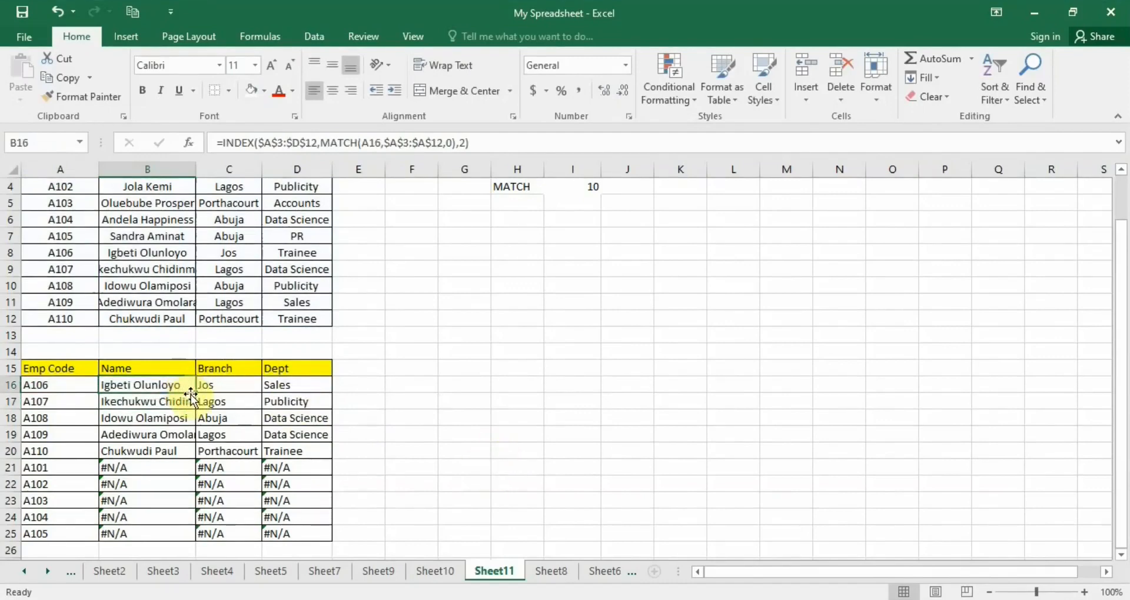
pyautogui.moveTo(198, 391); pyautogui.dragTo(312, 536)
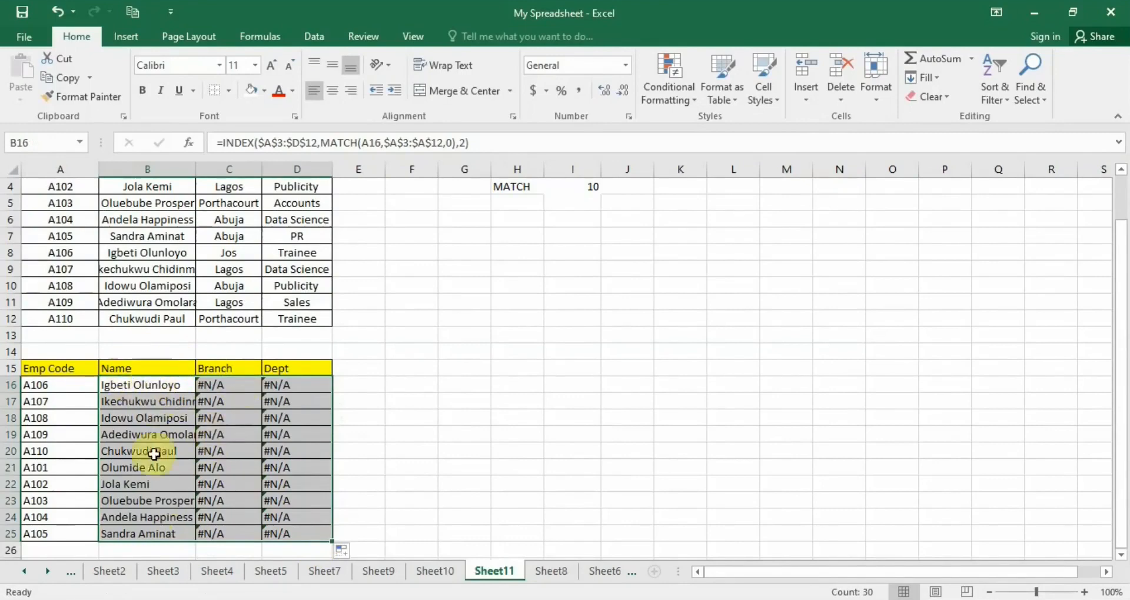
# Inspect the C16 formula's MATCH lookup reference without changing it.
pyautogui.click(233, 386)
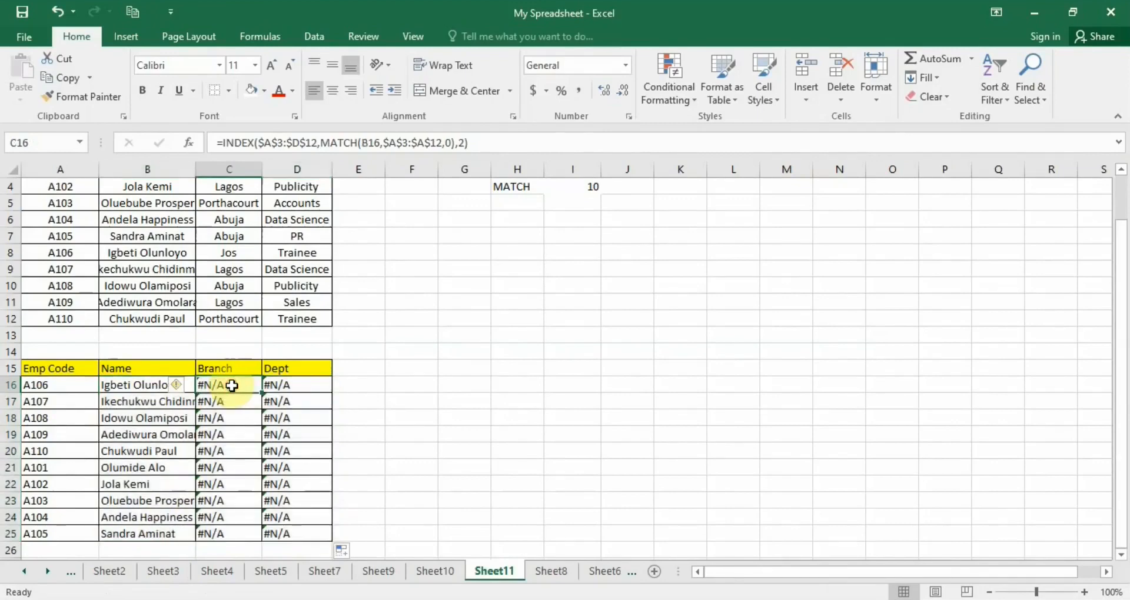
pyautogui.doubleClick(232, 386)
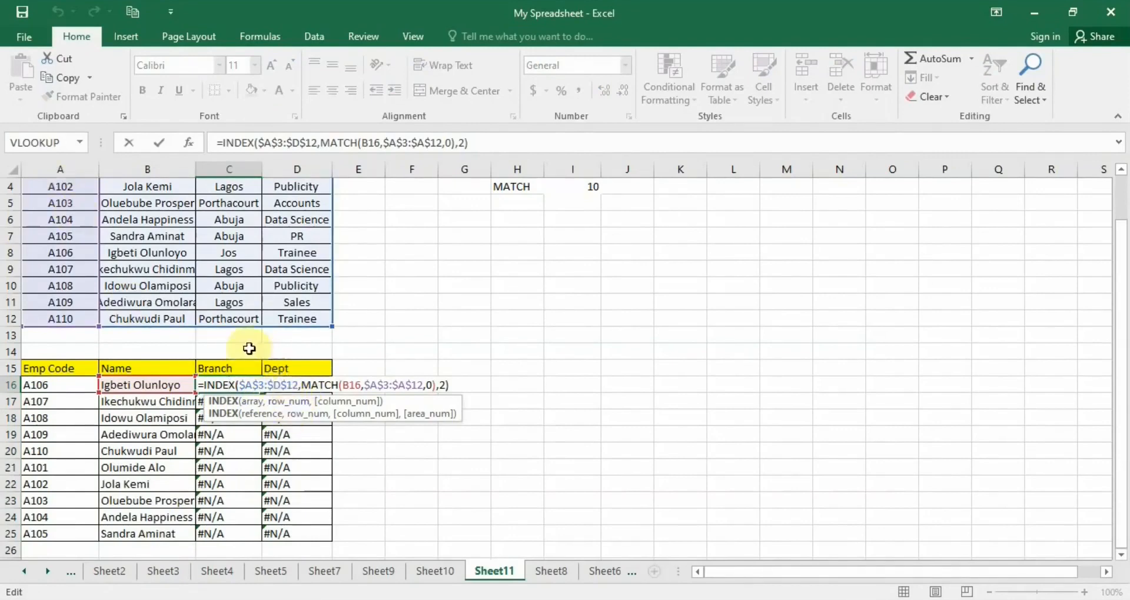
pyautogui.click(319, 386)
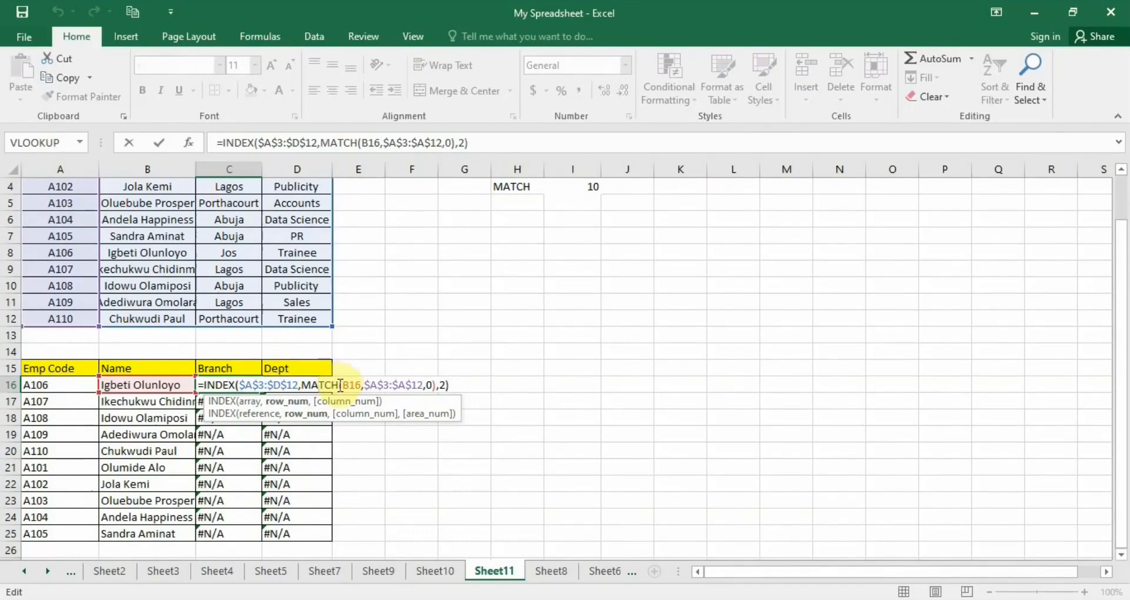
pyautogui.click(345, 384)
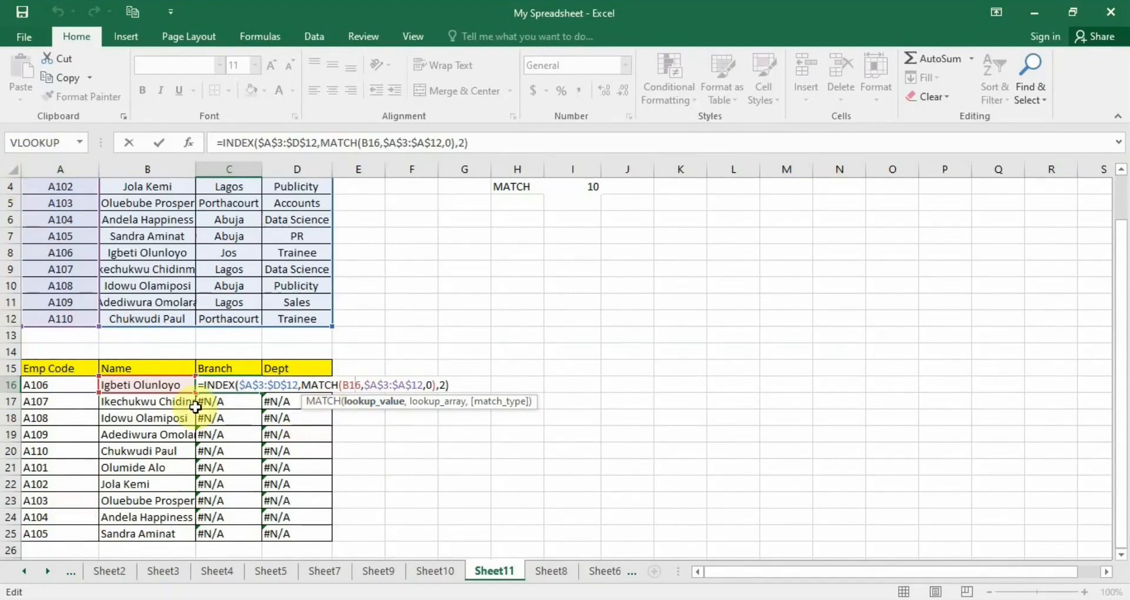
pyautogui.press('Return')
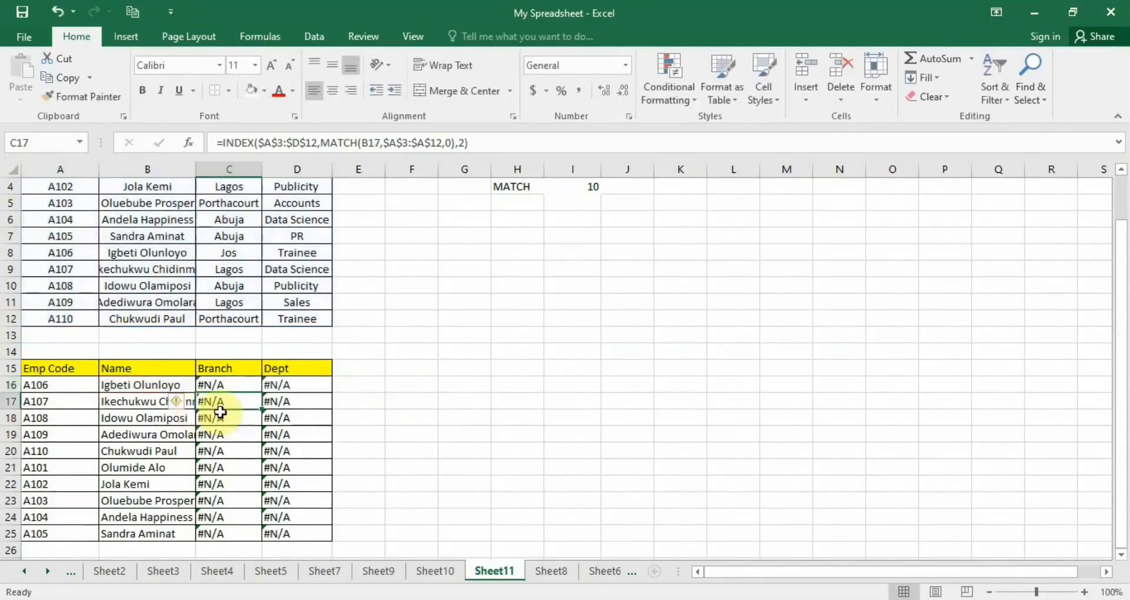
# Make the MATCH lookup value column-absolute as $A16 in the B16 formula and confirm it.
pyautogui.click(153, 388)
pyautogui.doubleClick(152, 388)
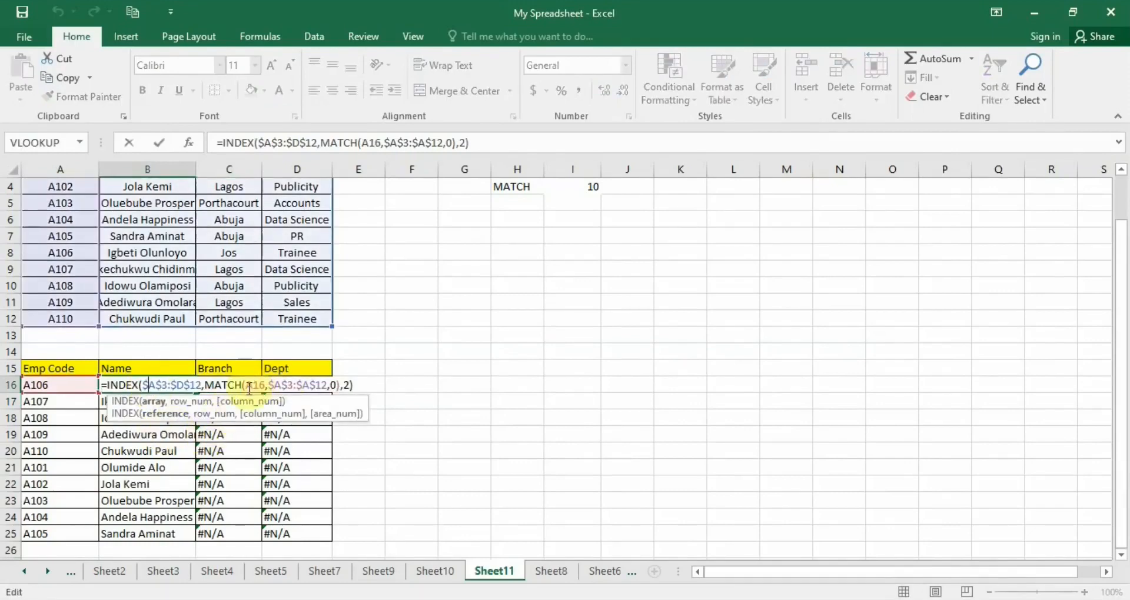
pyautogui.click(248, 387)
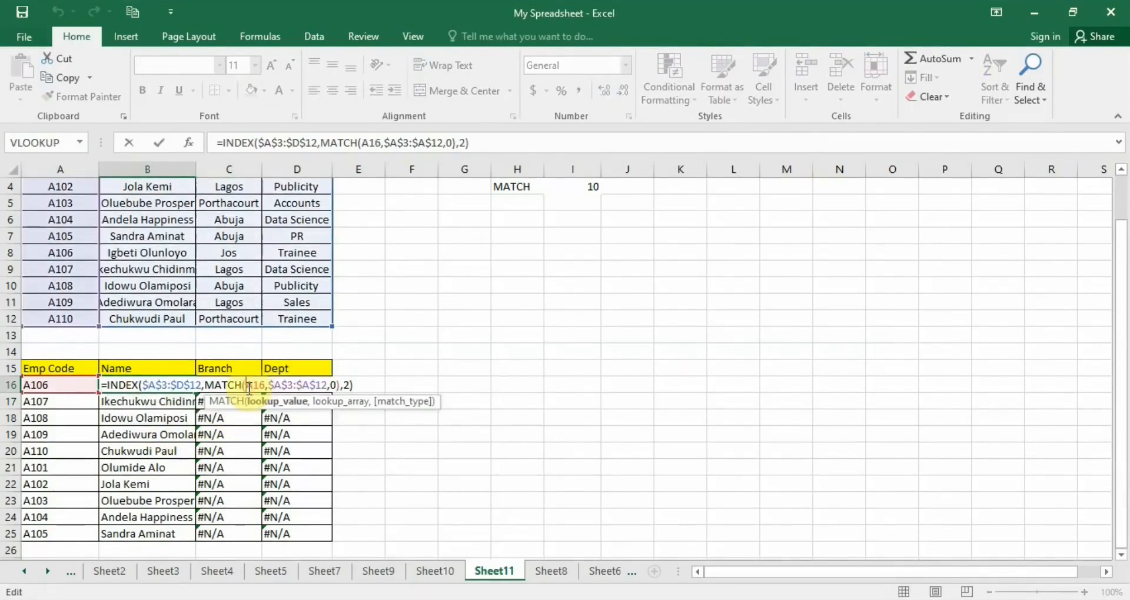
pyautogui.write('$')
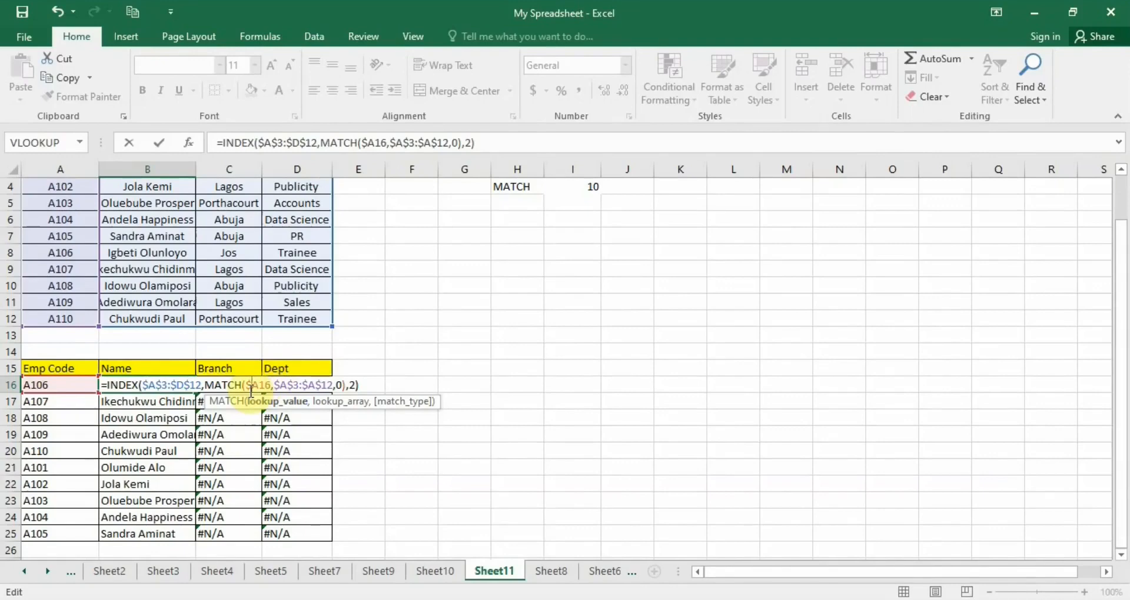
pyautogui.press('Return')
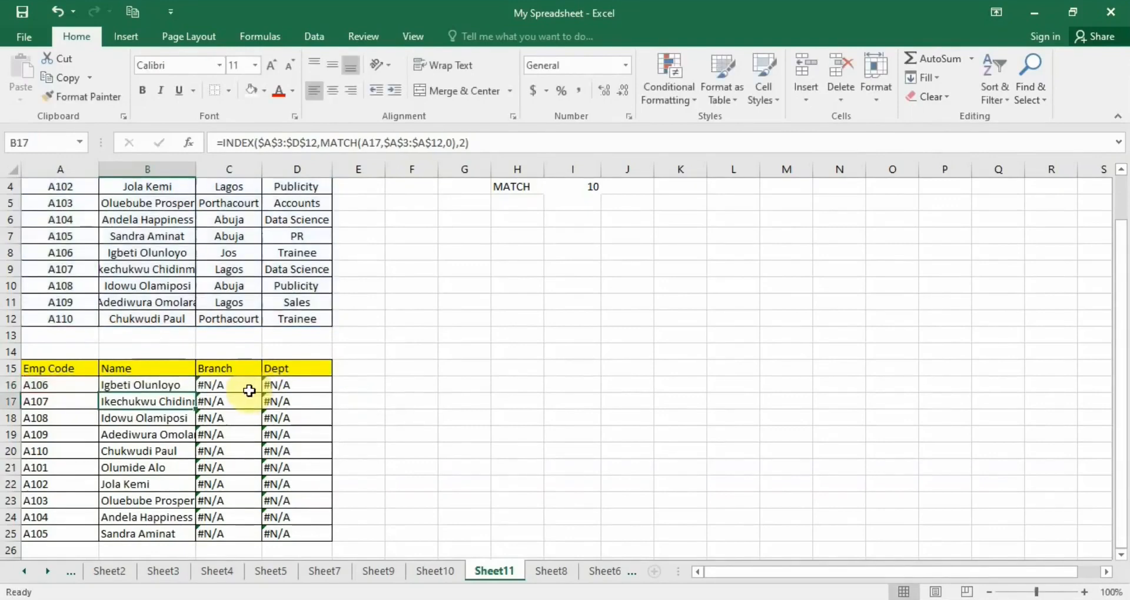
# Fill the B16 formula across and down the lower table to D25.
pyautogui.click(181, 383)
pyautogui.moveTo(195, 391); pyautogui.dragTo(299, 536)
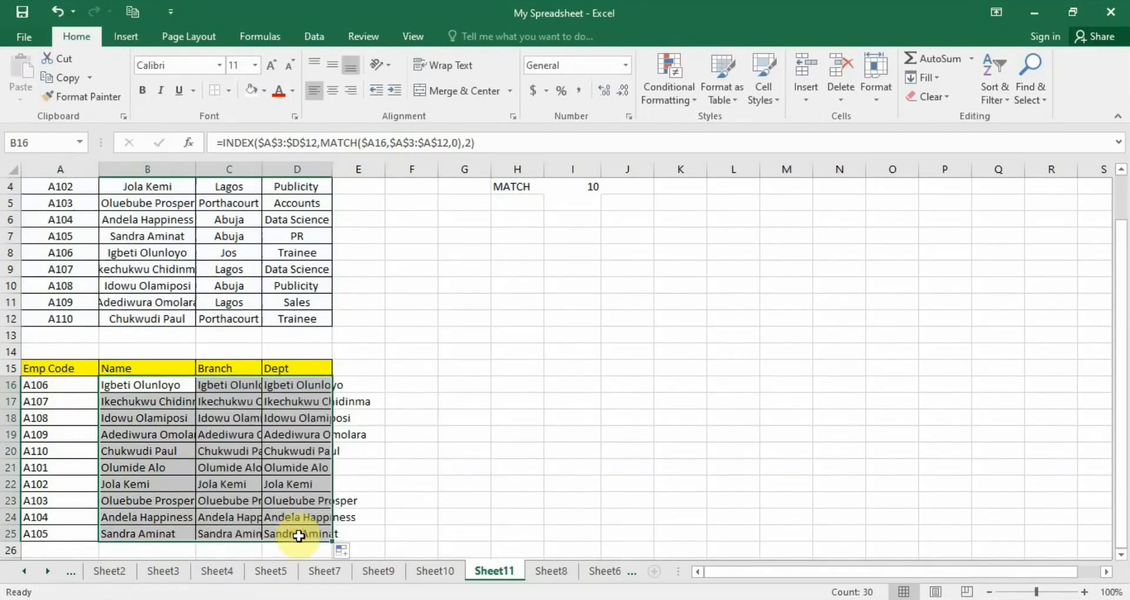
# Open the C16 formula to inspect its INDEX and MATCH arguments without changing it.
pyautogui.doubleClick(232, 385)
pyautogui.click(271, 385)
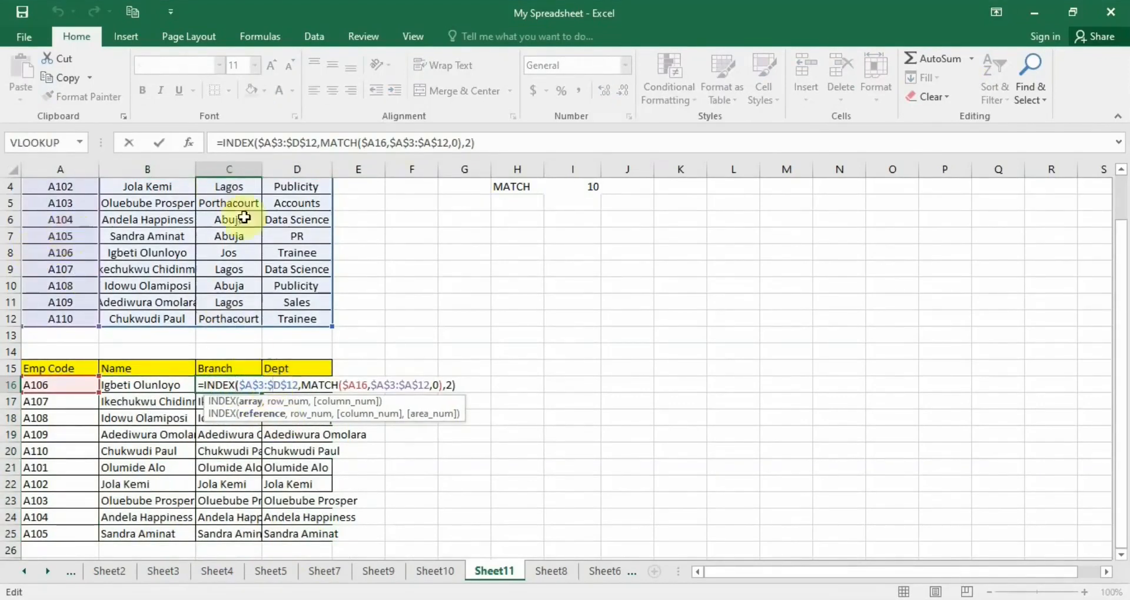
pyautogui.click(354, 385)
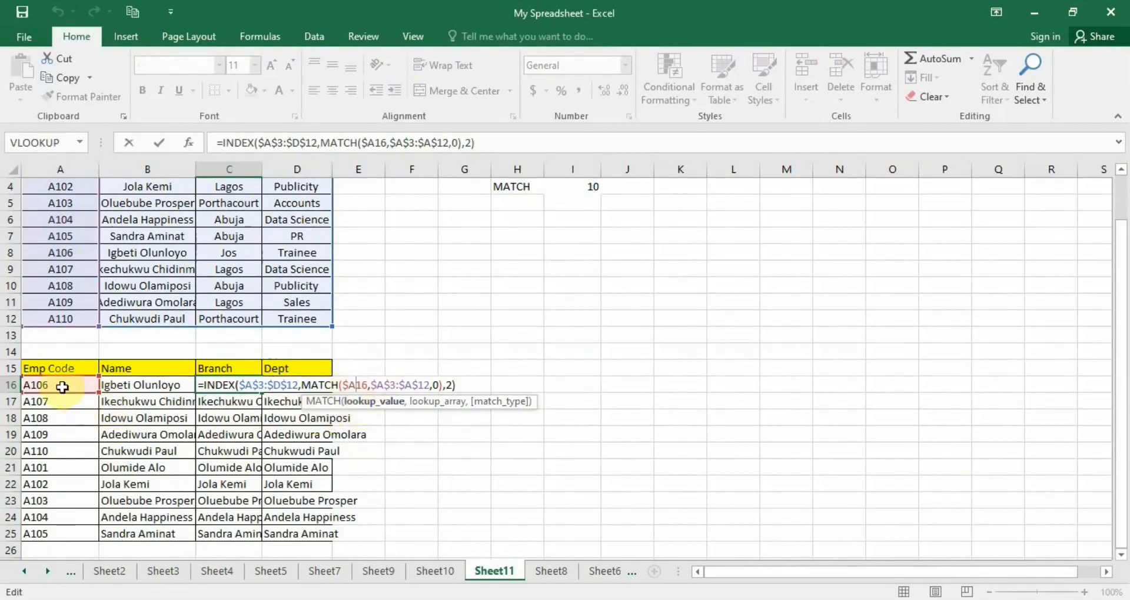
pyautogui.click(405, 386)
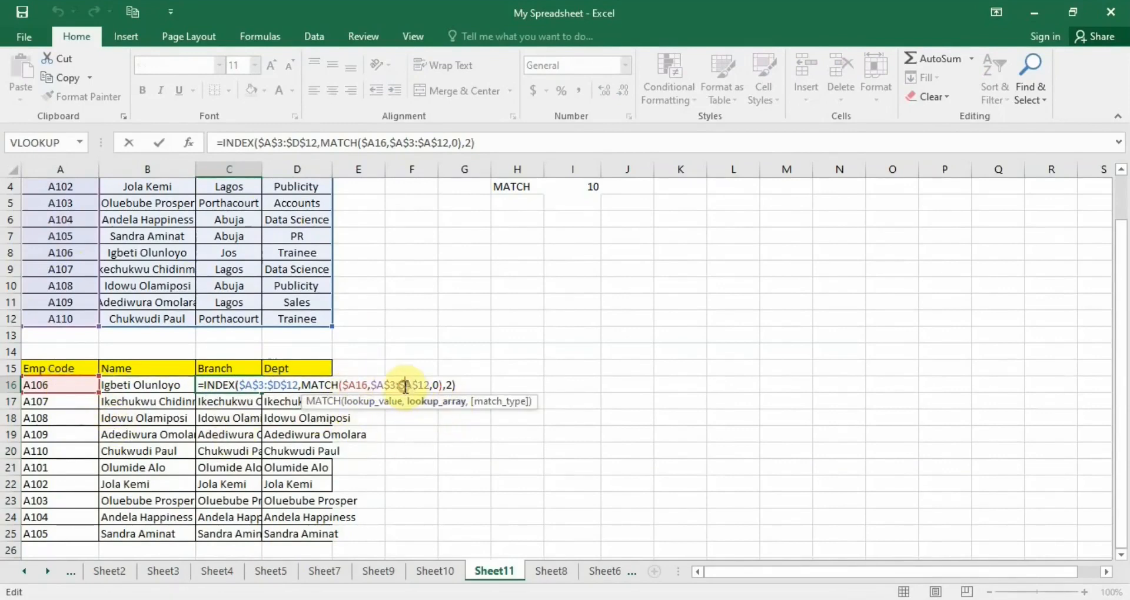
pyautogui.click(452, 386)
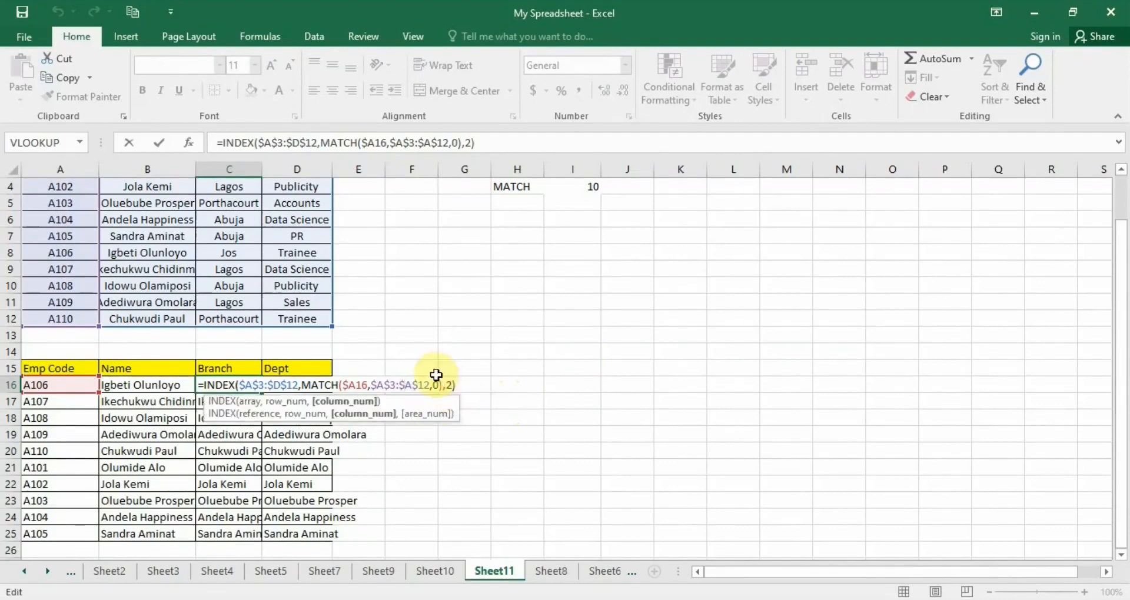
pyautogui.scroll(1, 443, 435)
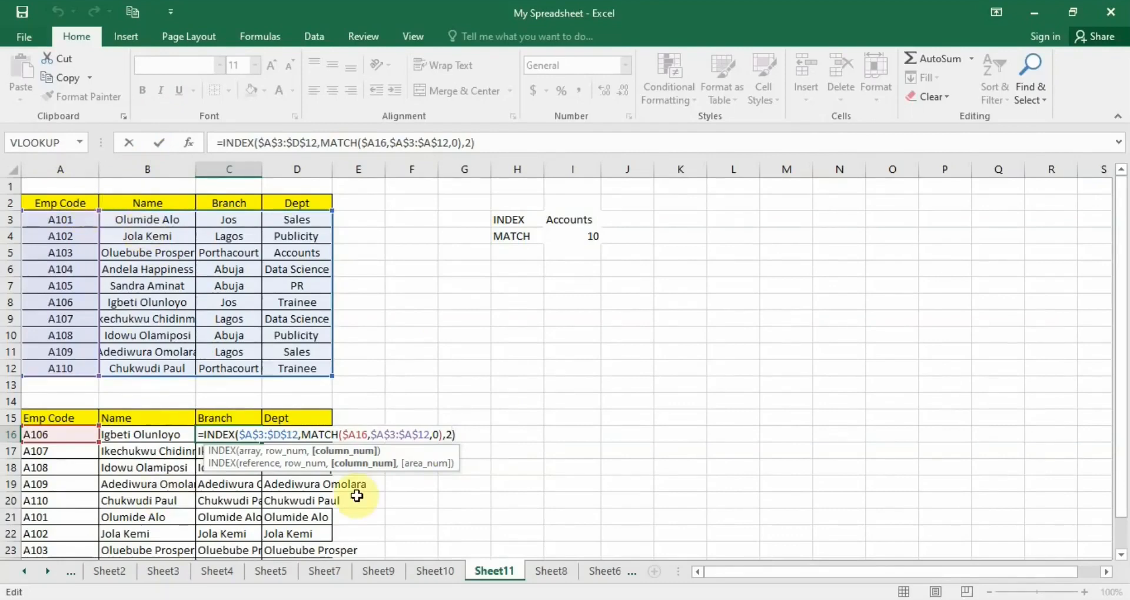
pyautogui.press('Return')
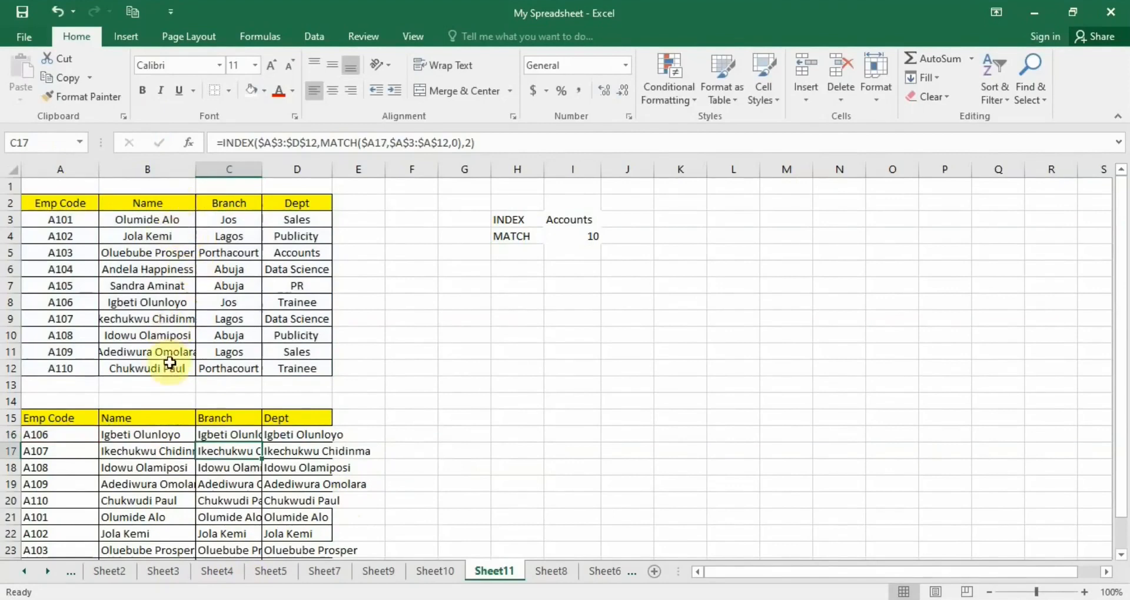
# Enter the column numbers 1, 2, 3 and 4 in cells A1 to D1 above the table headers.
pyautogui.click(144, 436)
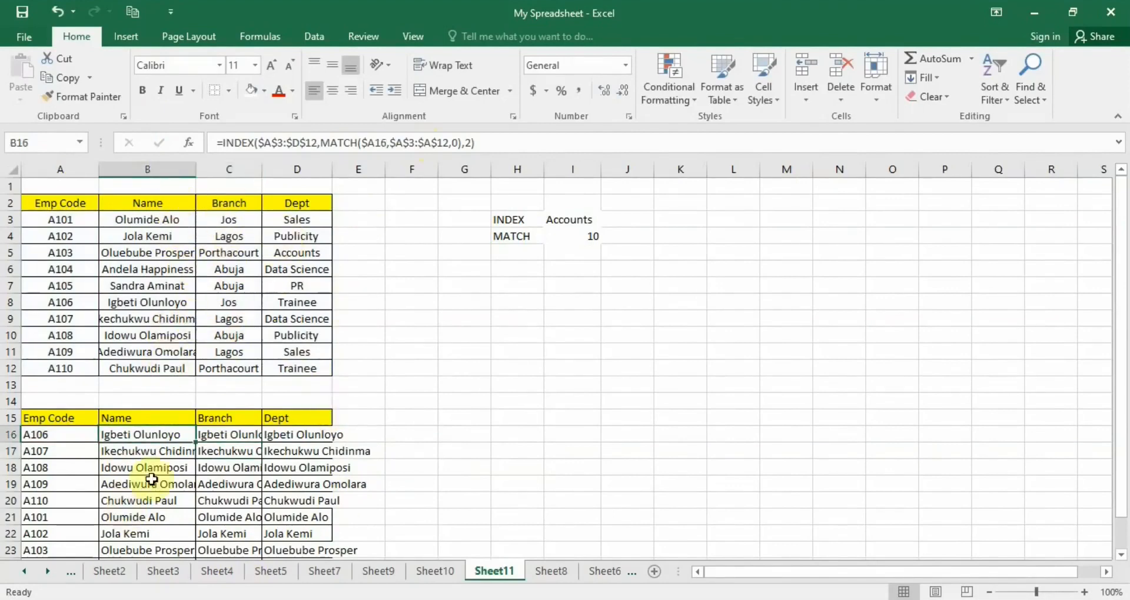
pyautogui.click(150, 453)
pyautogui.click(175, 434)
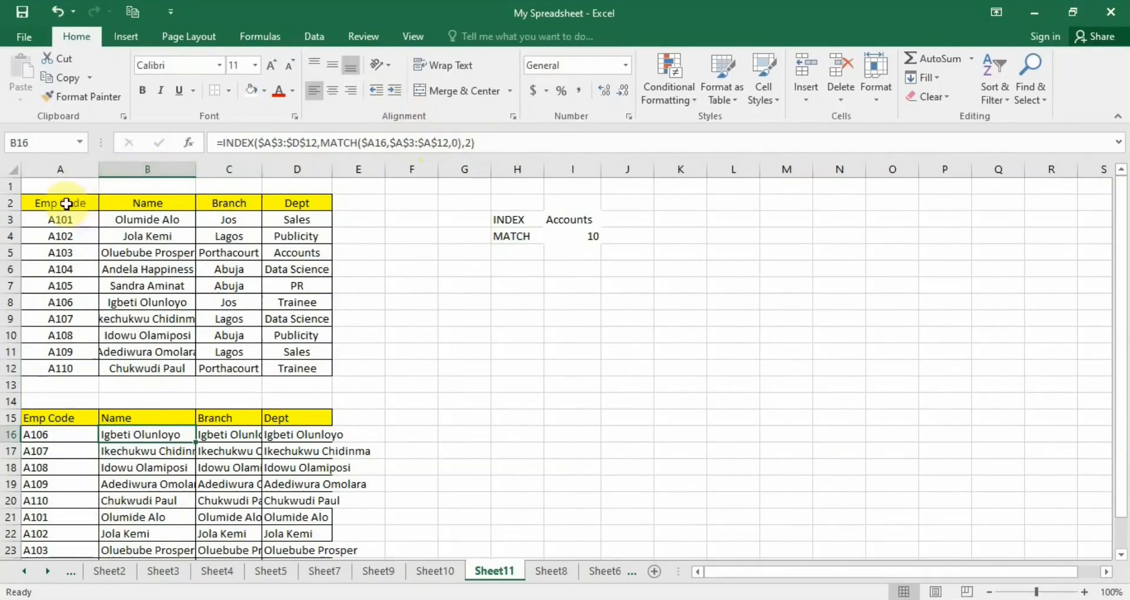
pyautogui.click(86, 187)
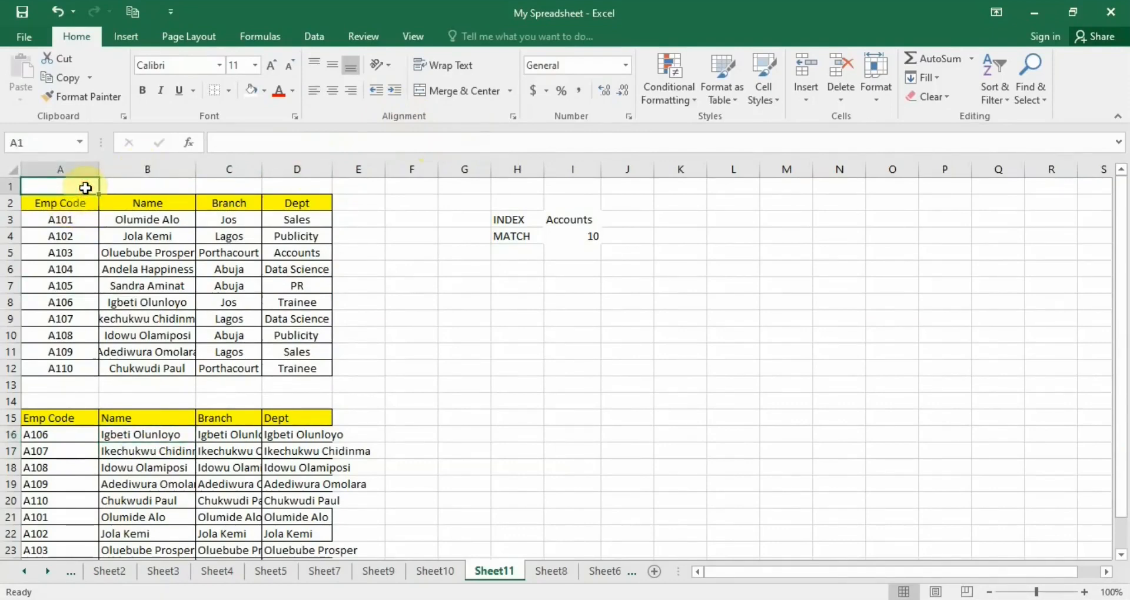
pyautogui.write('1')
pyautogui.press('Tab')
pyautogui.write('2')
pyautogui.press('Tab')
pyautogui.write('3')
pyautogui.hotkey('ctrl', 'Return')
pyautogui.press('Tab')
pyautogui.write('4')
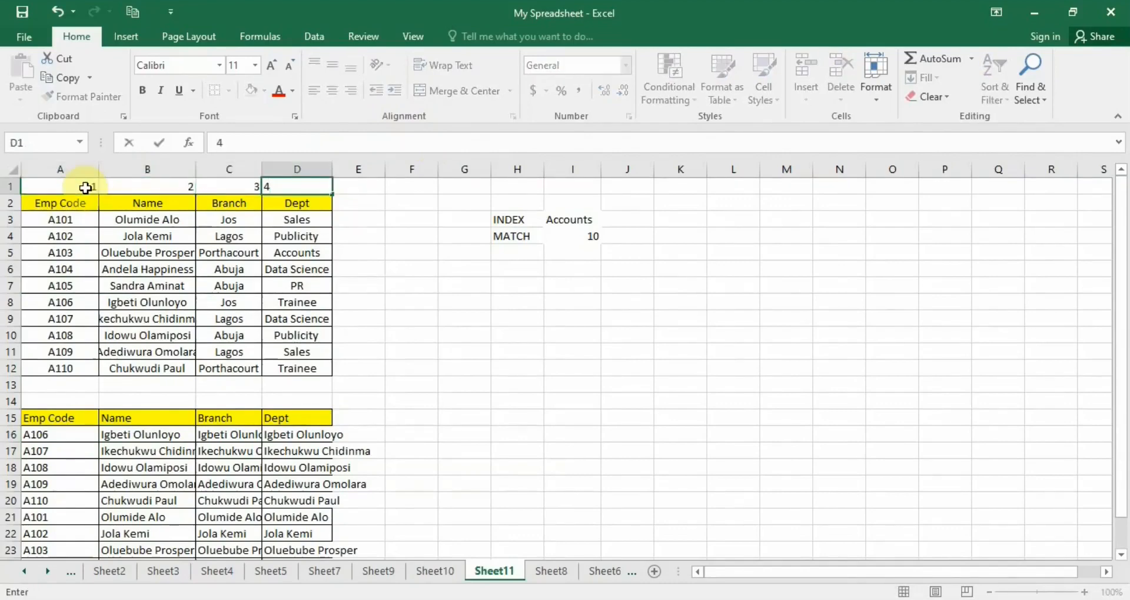
pyautogui.hotkey('shift', 'Tab')
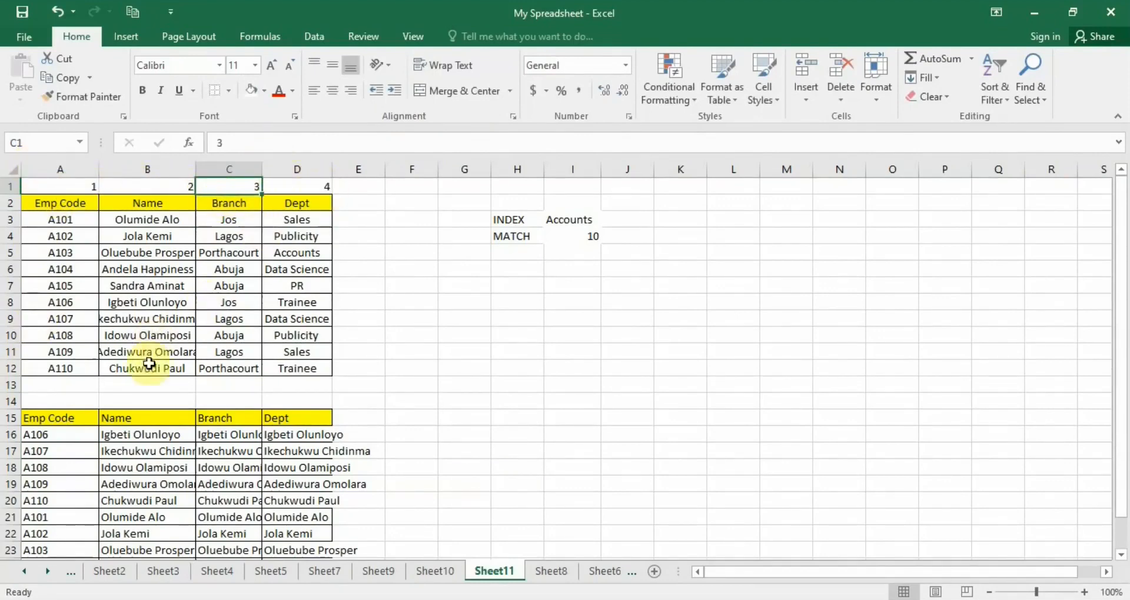
# Replace the fixed column number in the B16 formula with a reference to cell B1.
pyautogui.click(171, 438)
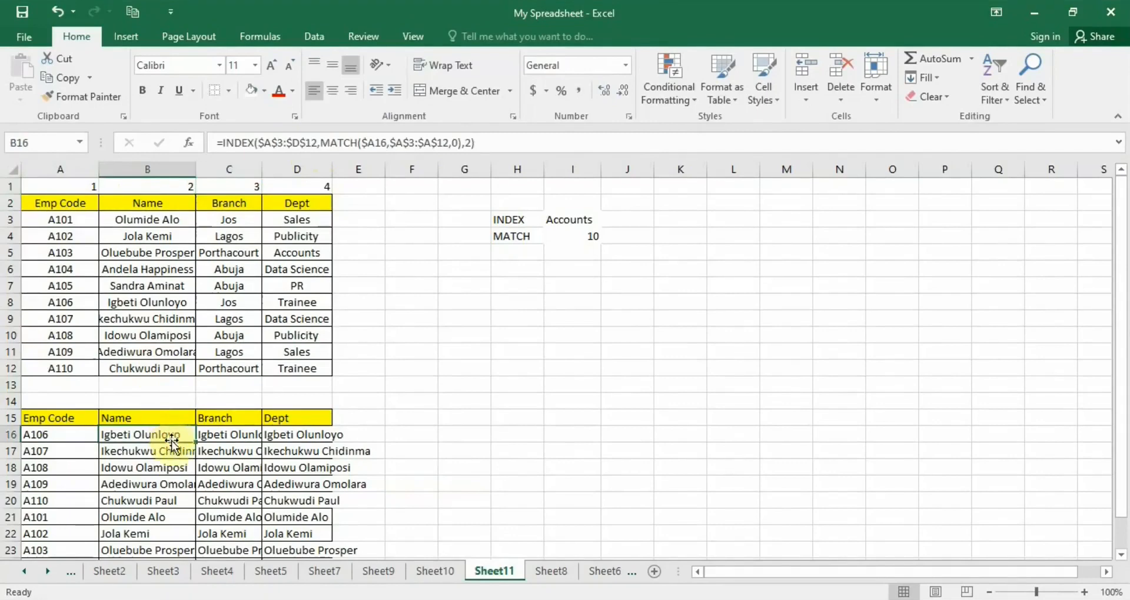
pyautogui.press('F2')
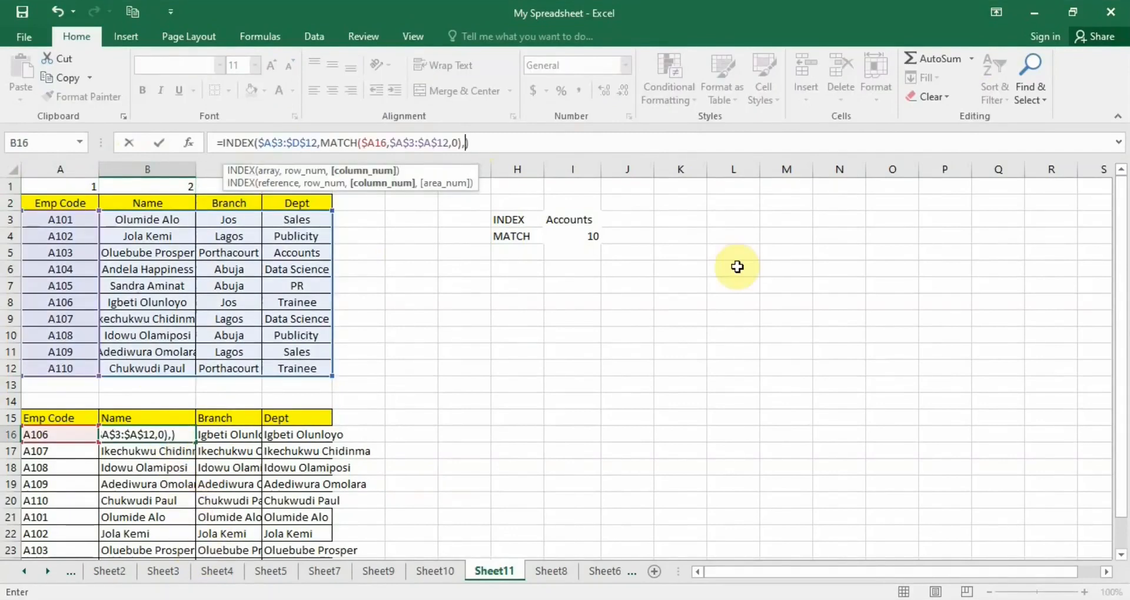
pyautogui.click(146, 187)
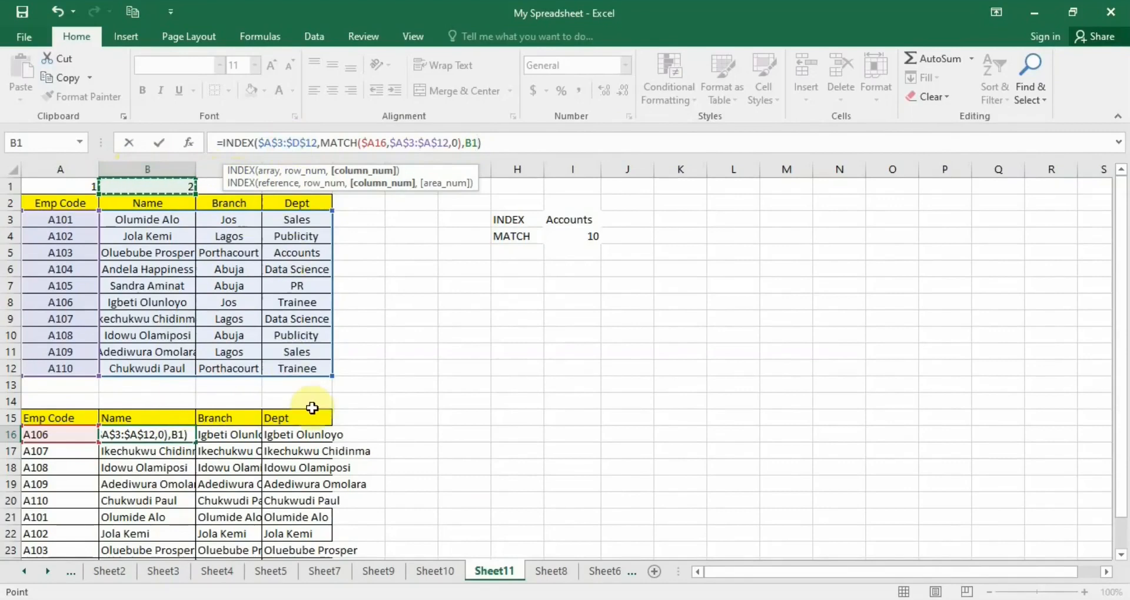
pyautogui.press('Return')
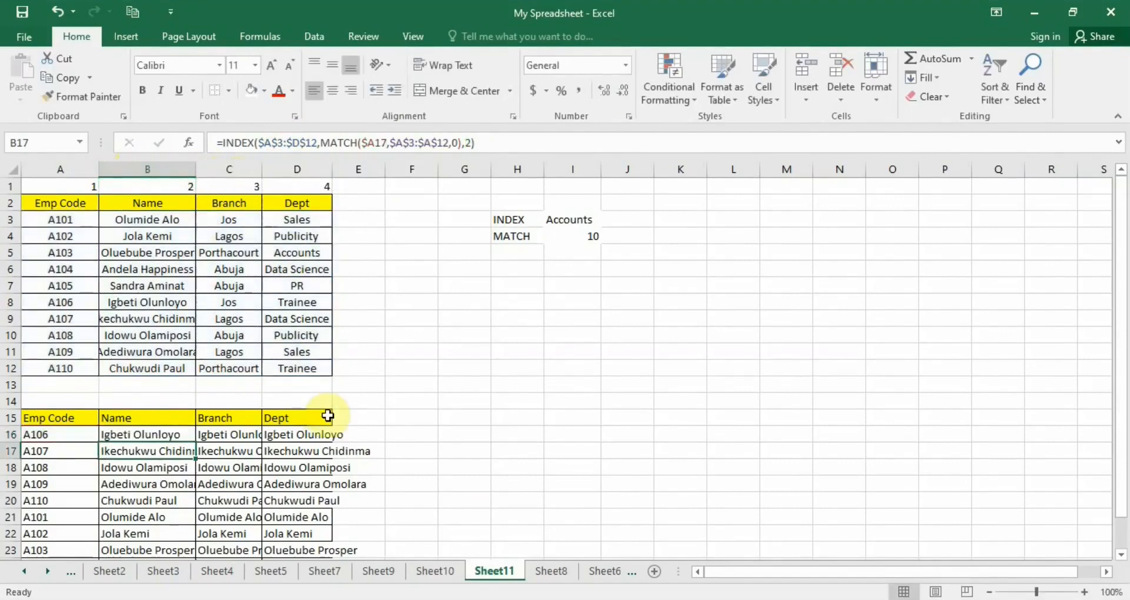
# Try filling the B16 formula down column B to B25, and undo the fill.
pyautogui.click(179, 437)
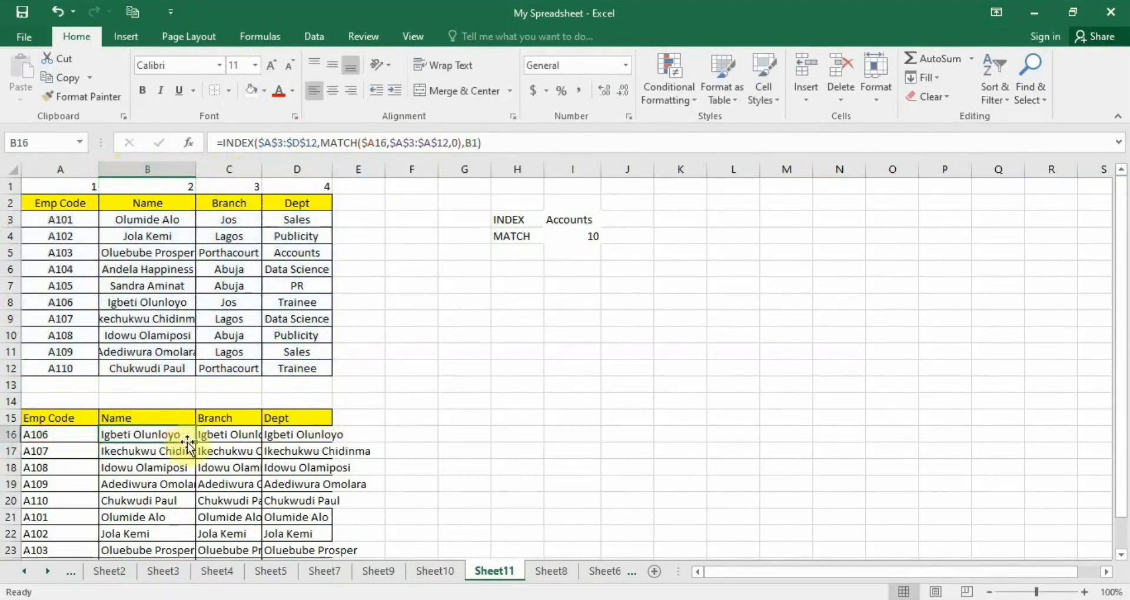
pyautogui.moveTo(194, 442); pyautogui.dragTo(189, 543)
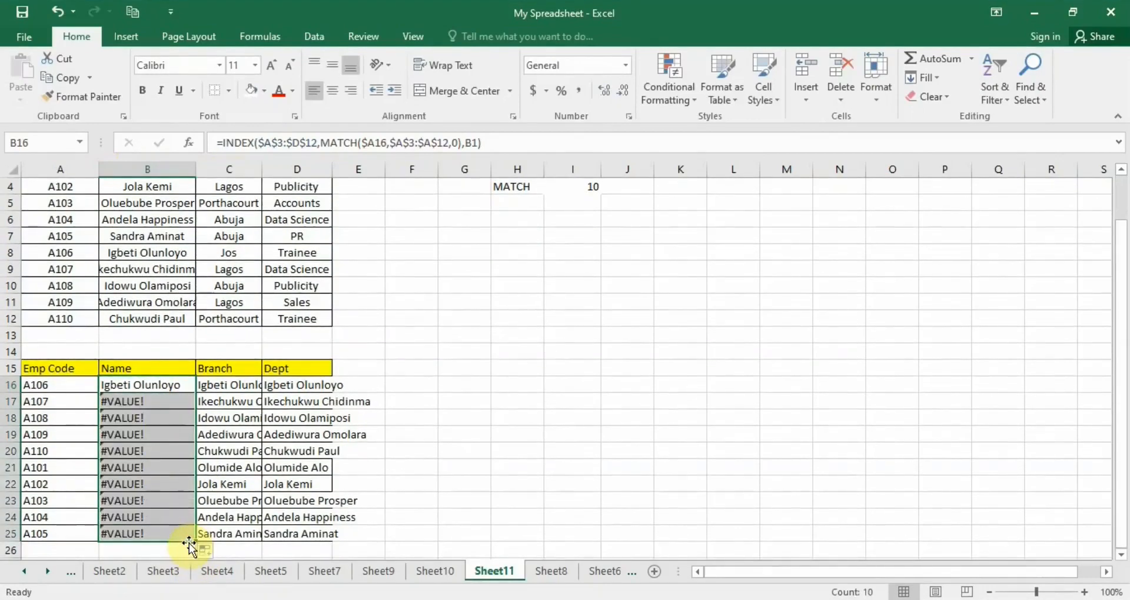
pyautogui.doubleClick(157, 402)
pyautogui.click(493, 382)
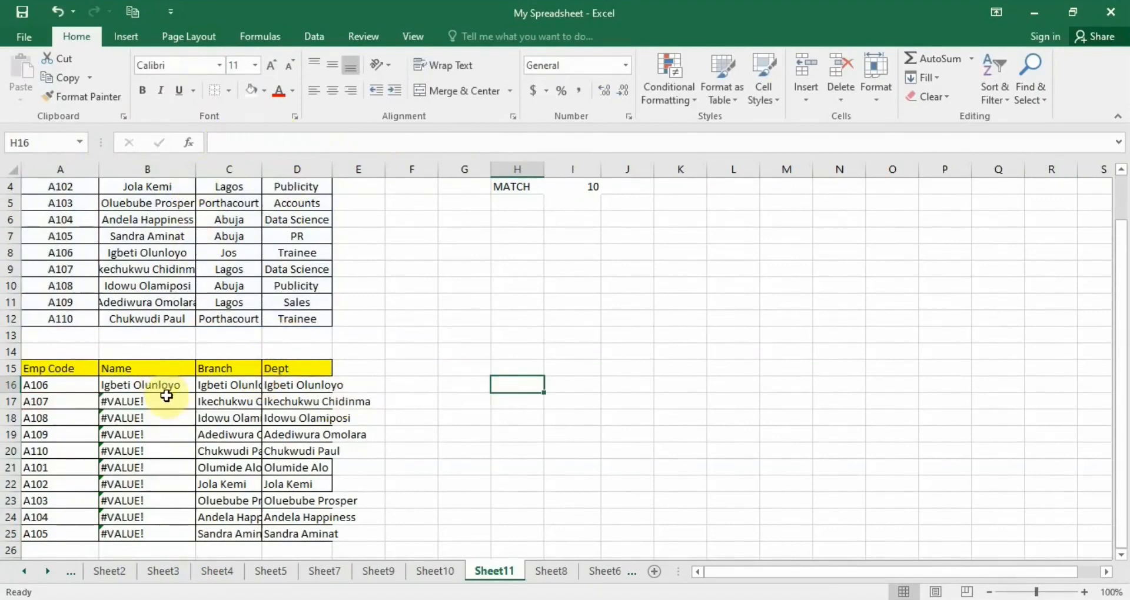
pyautogui.click(59, 13)
pyautogui.click(59, 13)
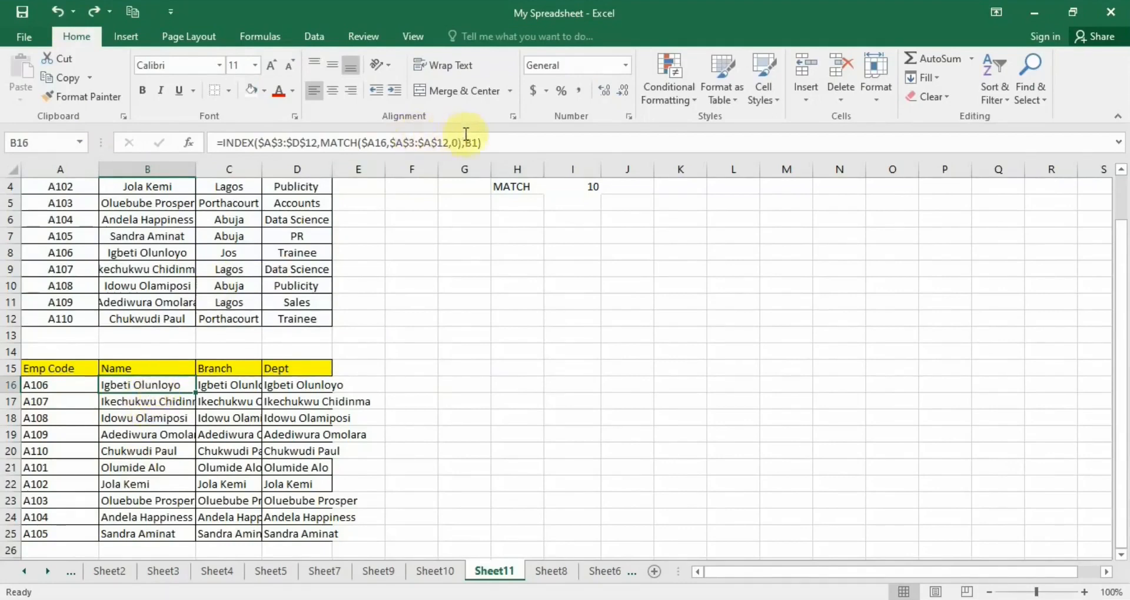
# Re-enter the B16 formula and fill it across to C16 and D16.
pyautogui.scroll(1, 382, 245)
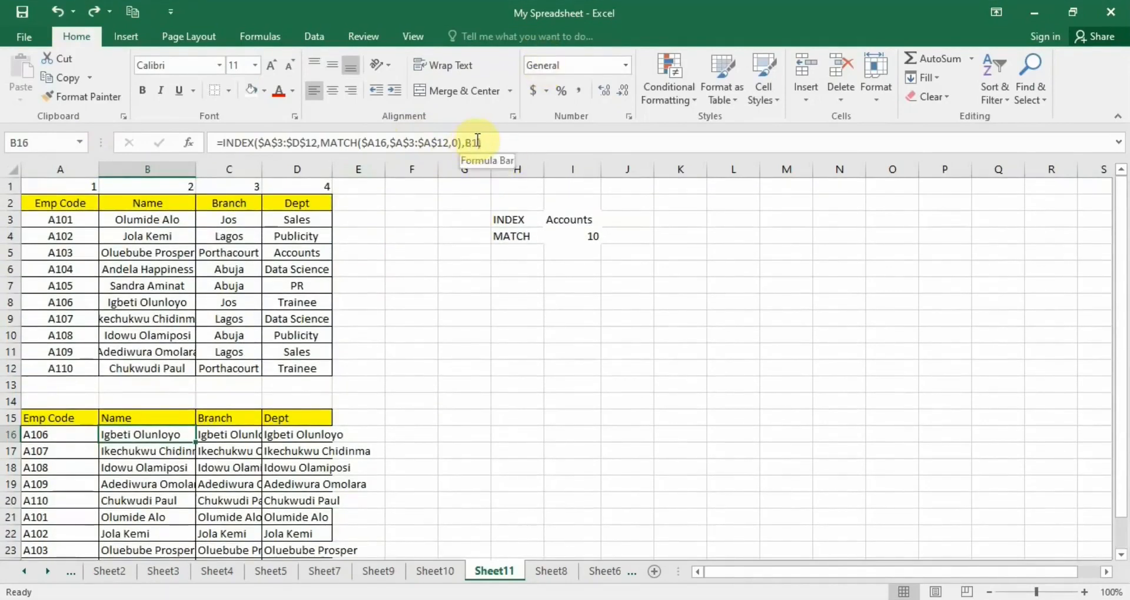
pyautogui.click(477, 142)
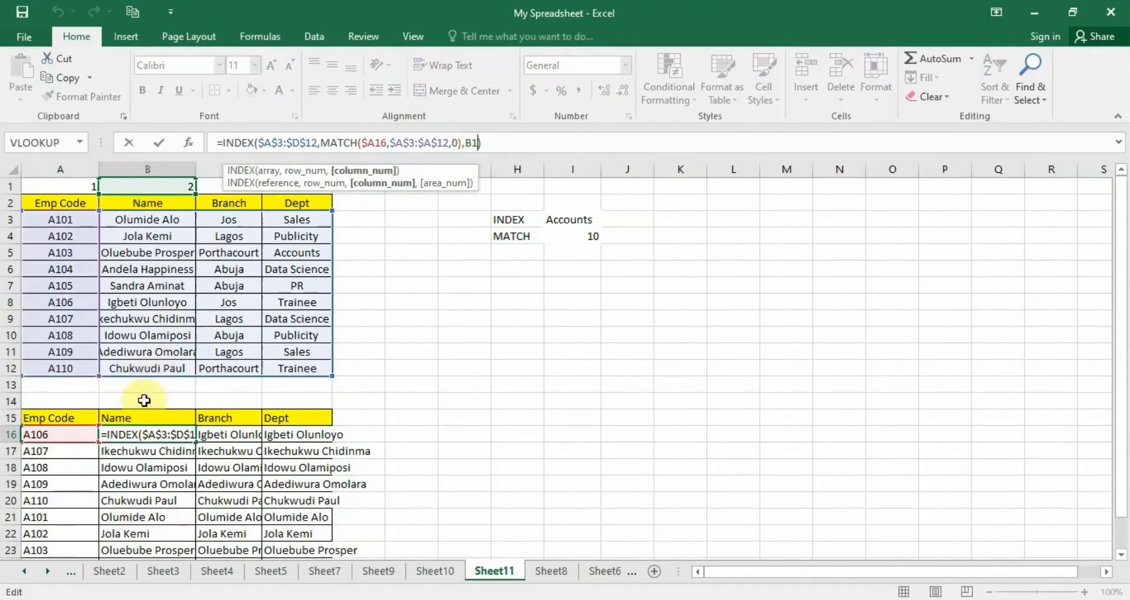
pyautogui.hotkey('ctrl', 'Return')
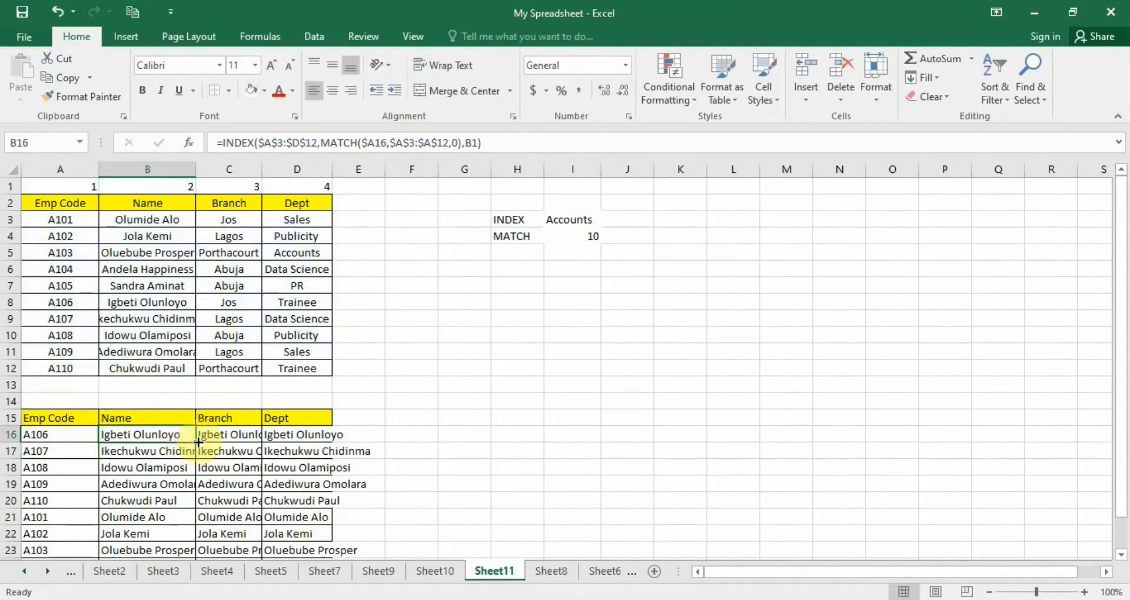
pyautogui.moveTo(196, 443); pyautogui.dragTo(298, 443)
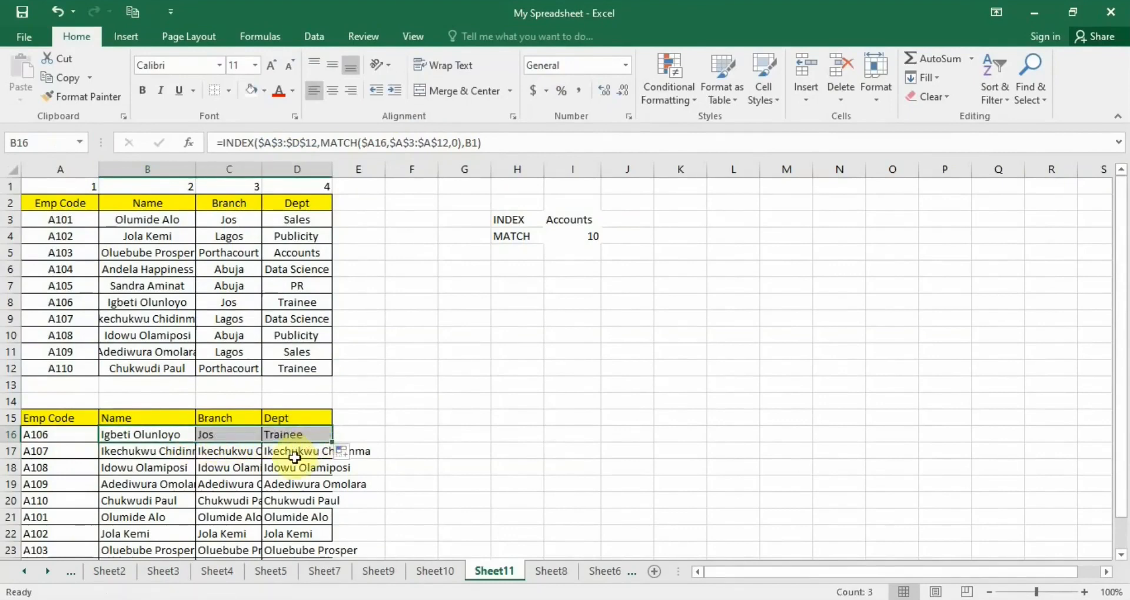
# Fill the row 16 formulas in B16:D16 down the lower table to row 25.
pyautogui.click(167, 434)
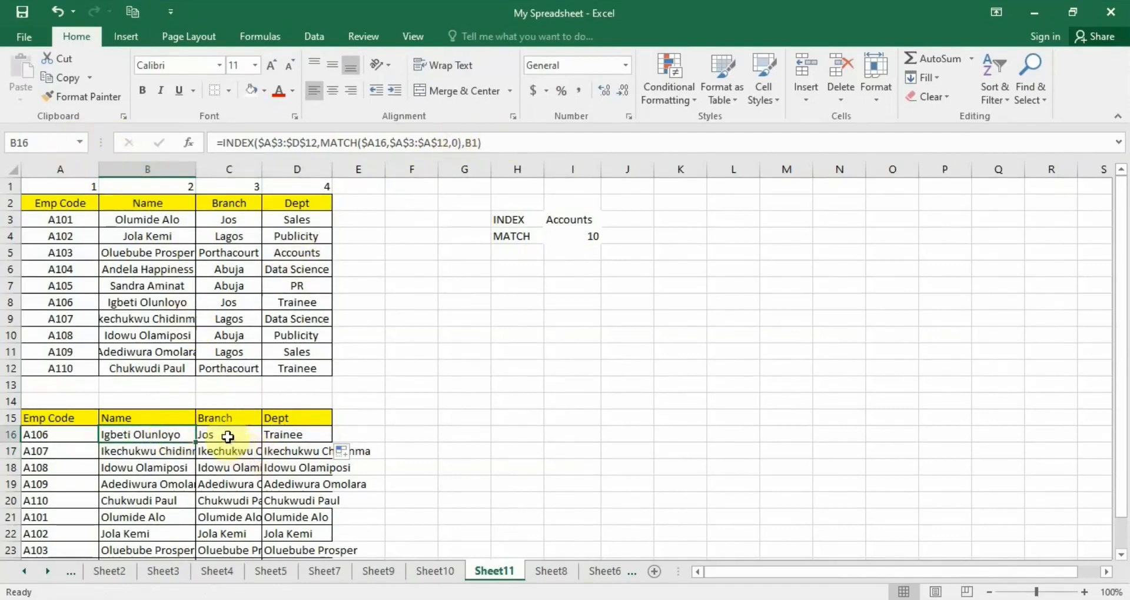
pyautogui.click(228, 436)
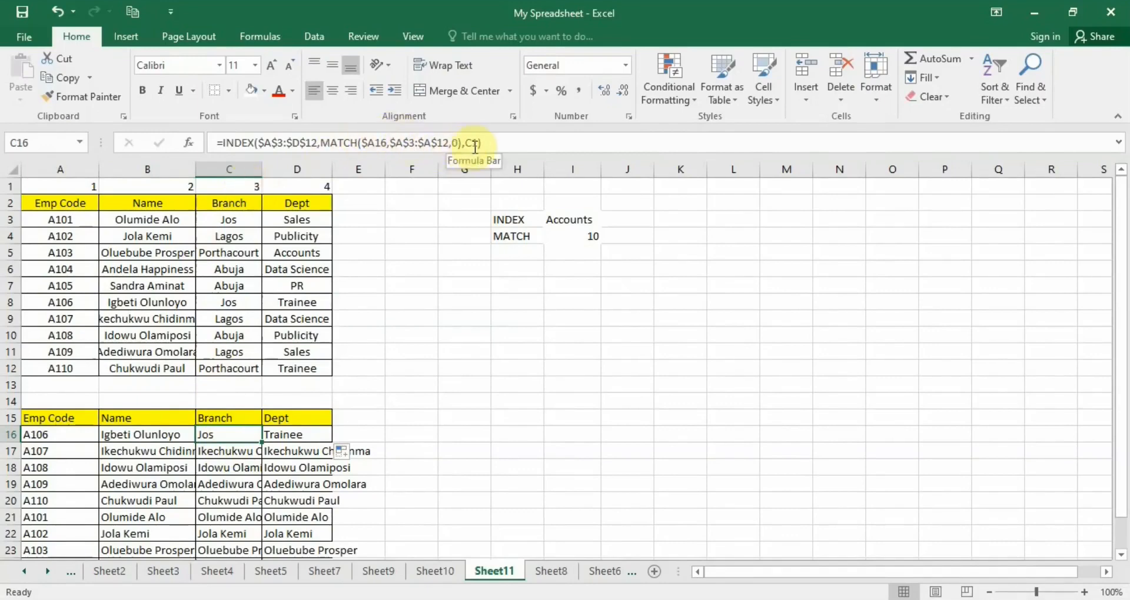
pyautogui.click(300, 185)
pyautogui.click(296, 437)
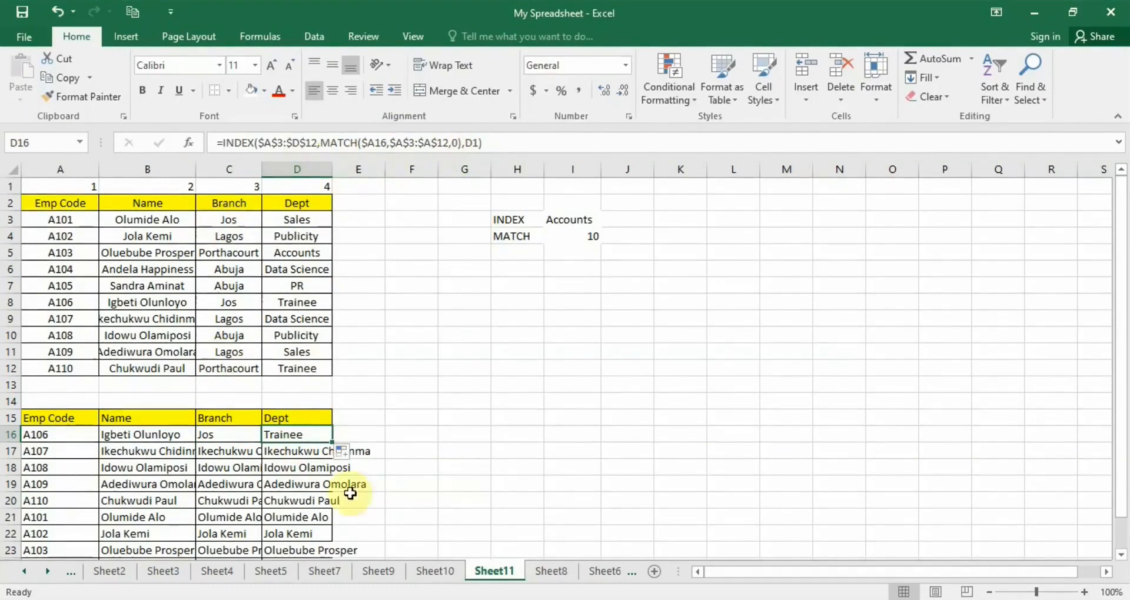
pyautogui.moveTo(144, 435); pyautogui.dragTo(317, 435)
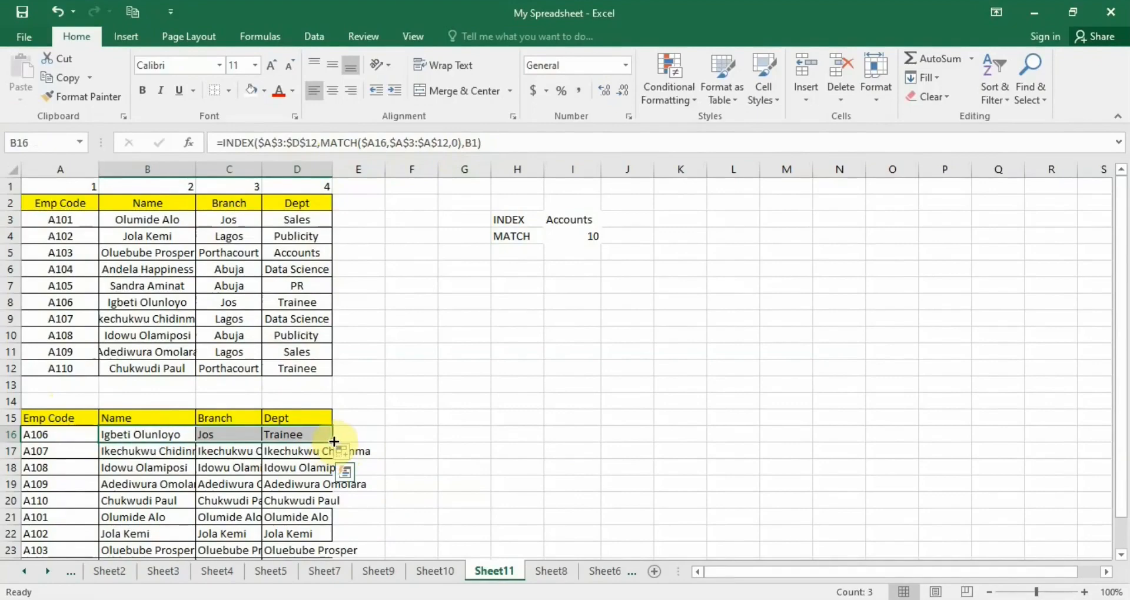
pyautogui.doubleClick(333, 441)
# Examine the filled lower table and the arguments of the B17 formula.
pyautogui.scroll(-1, 252, 495)
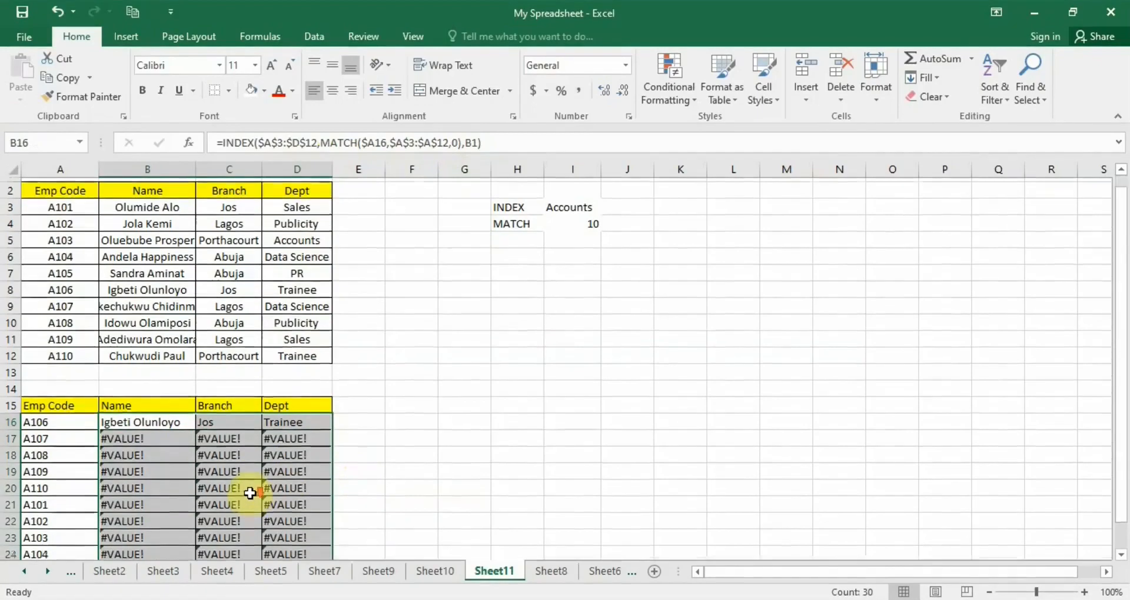
pyautogui.scroll(1, 250, 493)
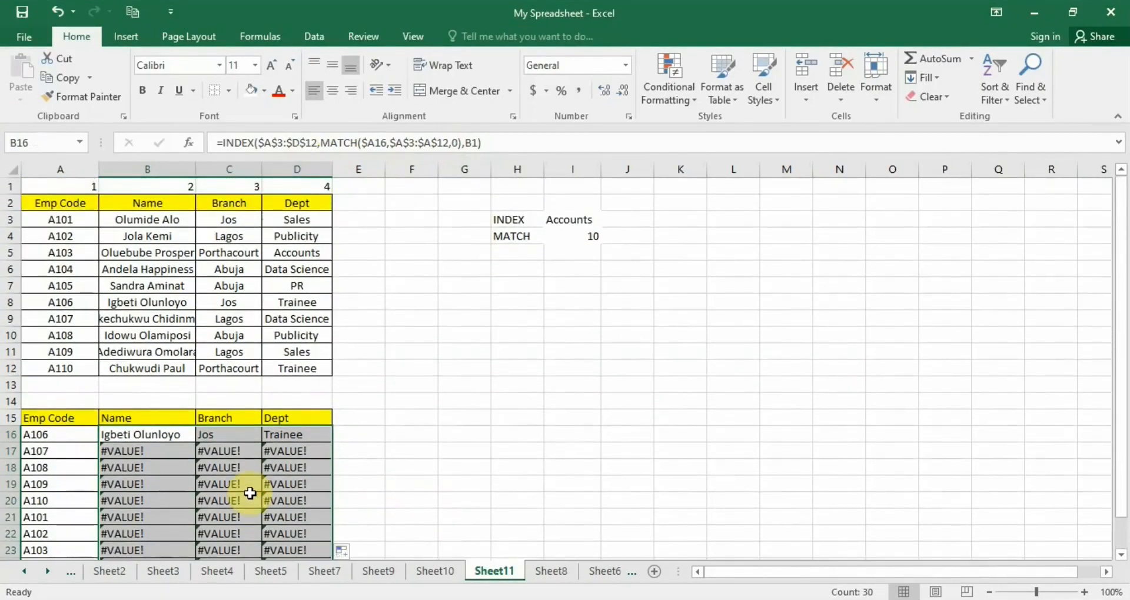
pyautogui.click(163, 450)
pyautogui.doubleClick(163, 450)
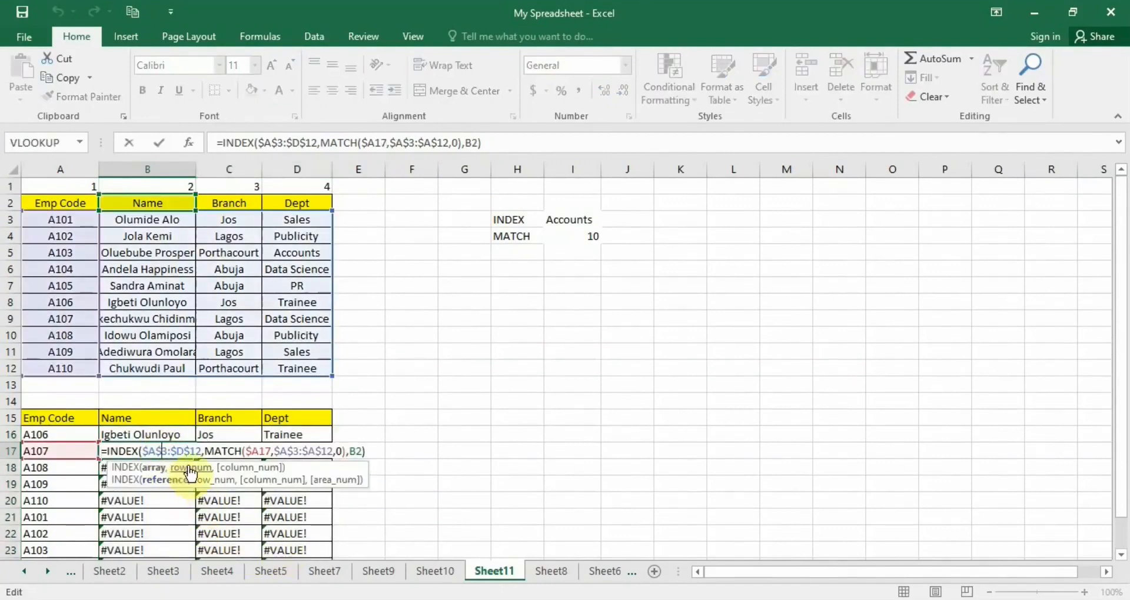
pyautogui.click(260, 452)
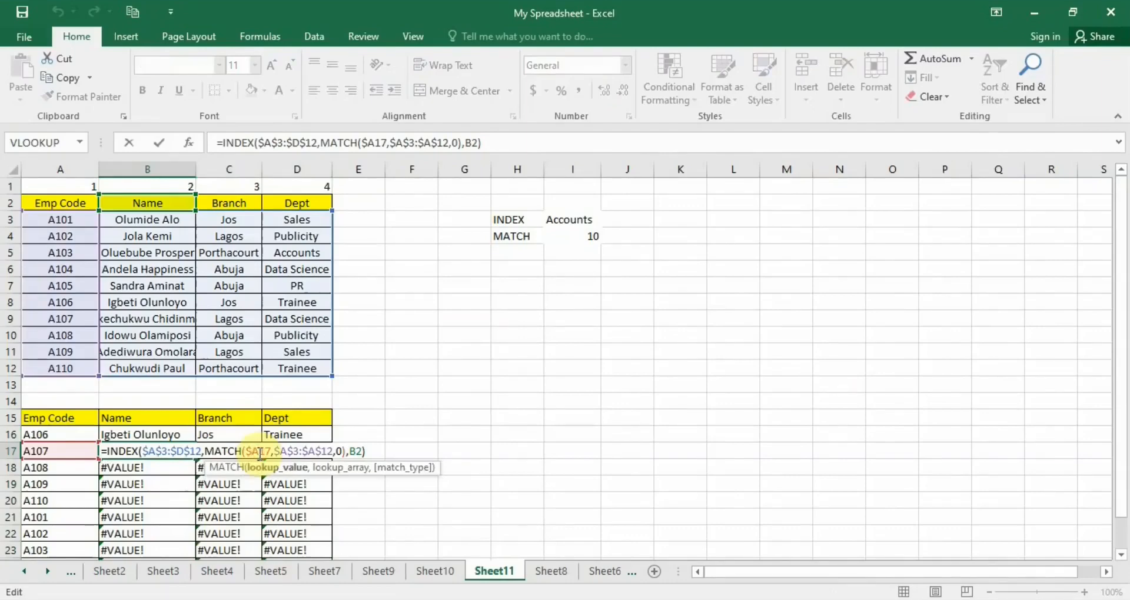
pyautogui.click(298, 452)
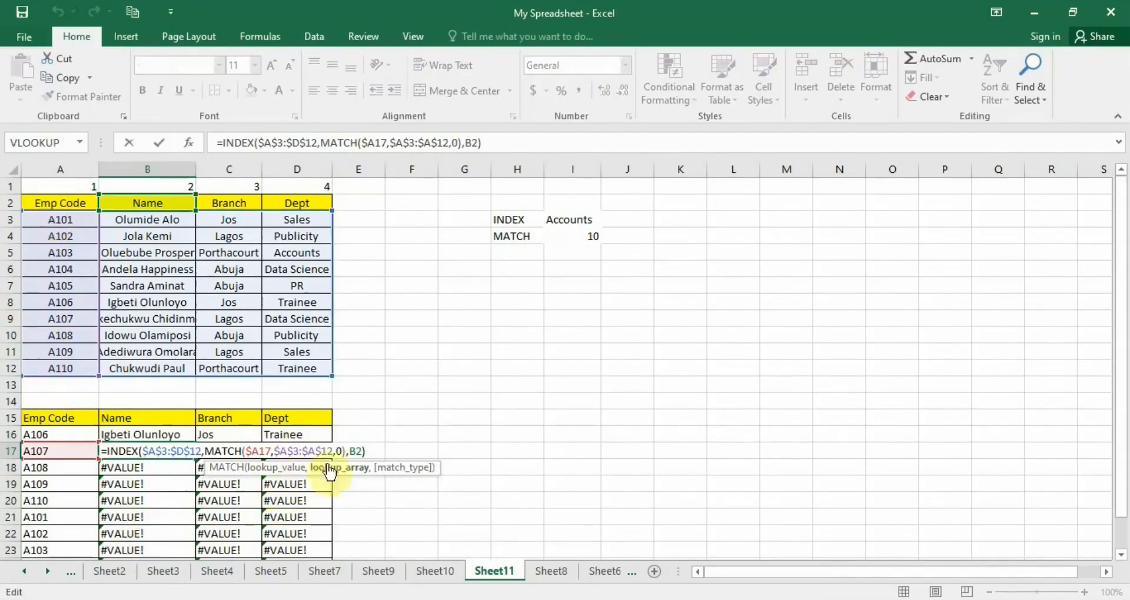
pyautogui.click(358, 451)
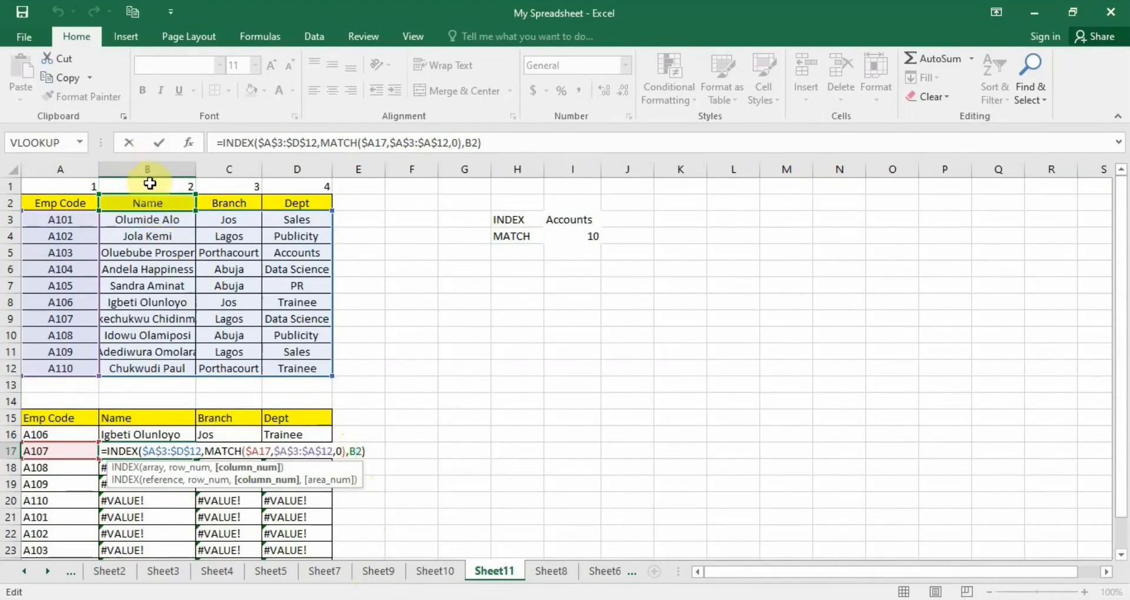
pyautogui.doubleClick(169, 451)
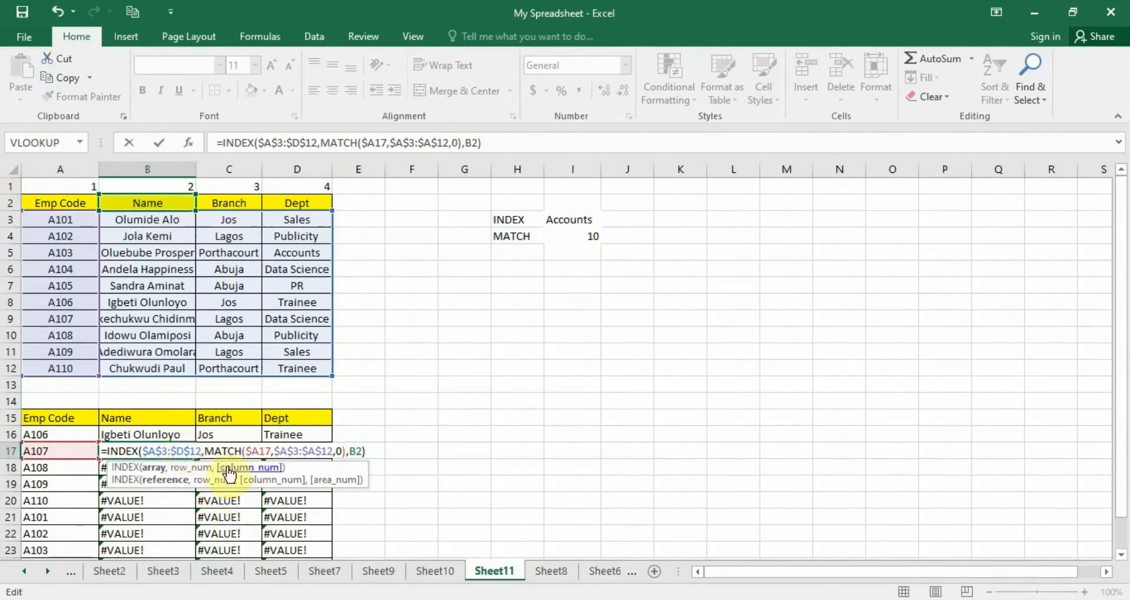
pyautogui.press('Return')
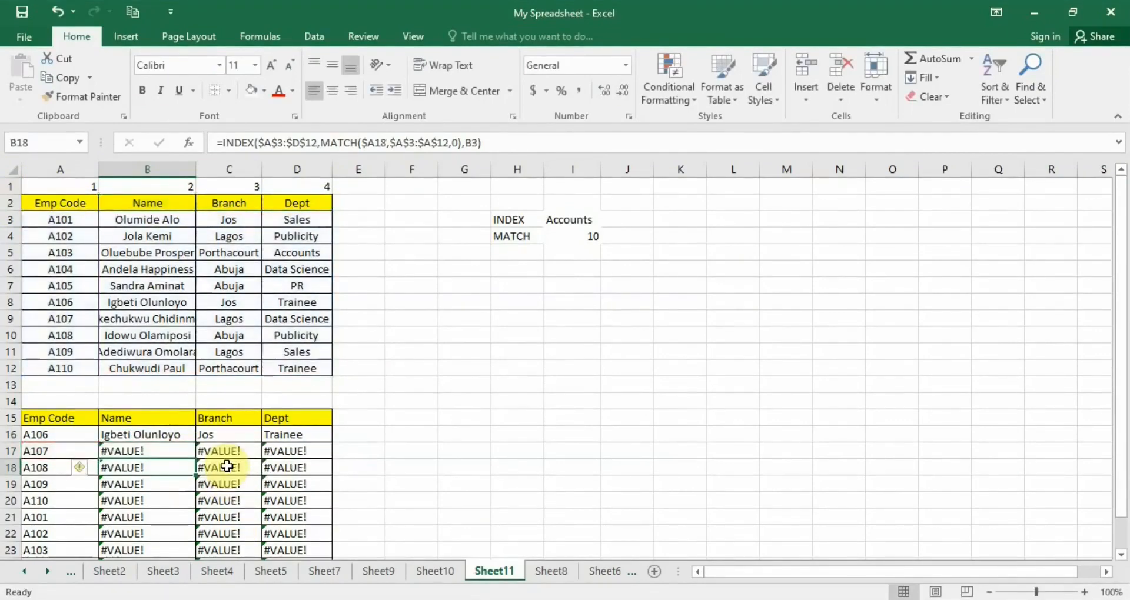
# Edit the B16 formula to make the column reference an absolute row reference, B$1.
pyautogui.doubleClick(140, 434)
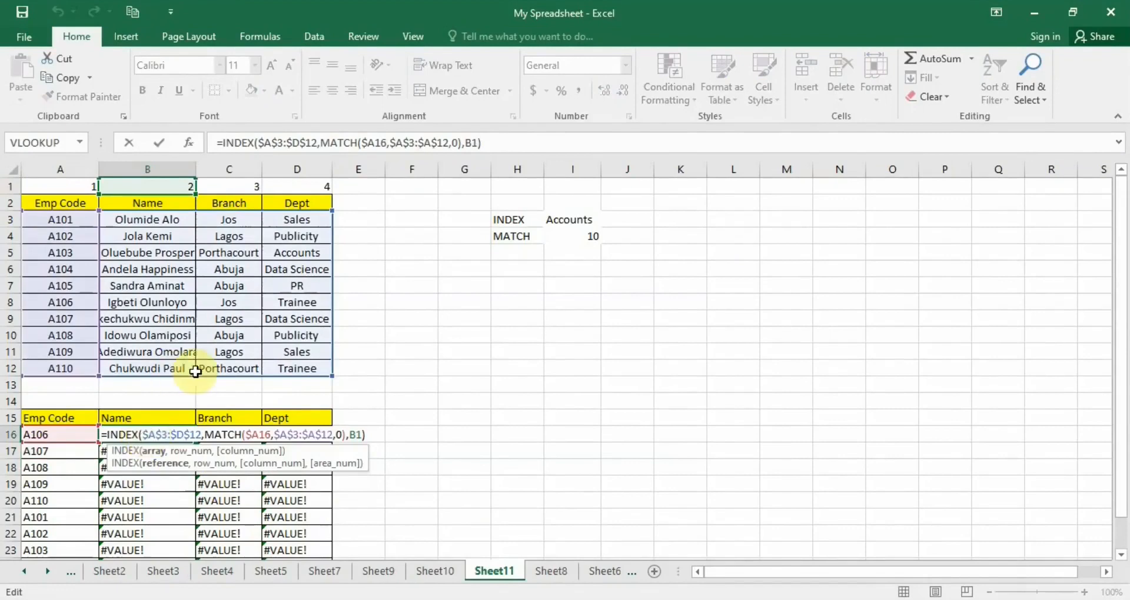
pyautogui.click(466, 146)
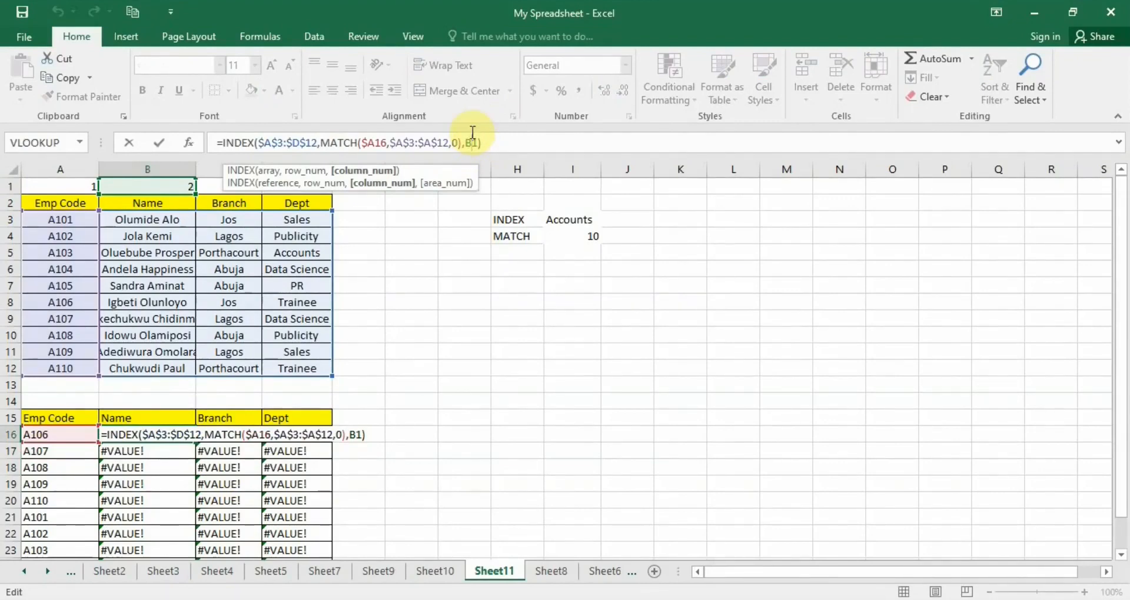
pyautogui.write('$')
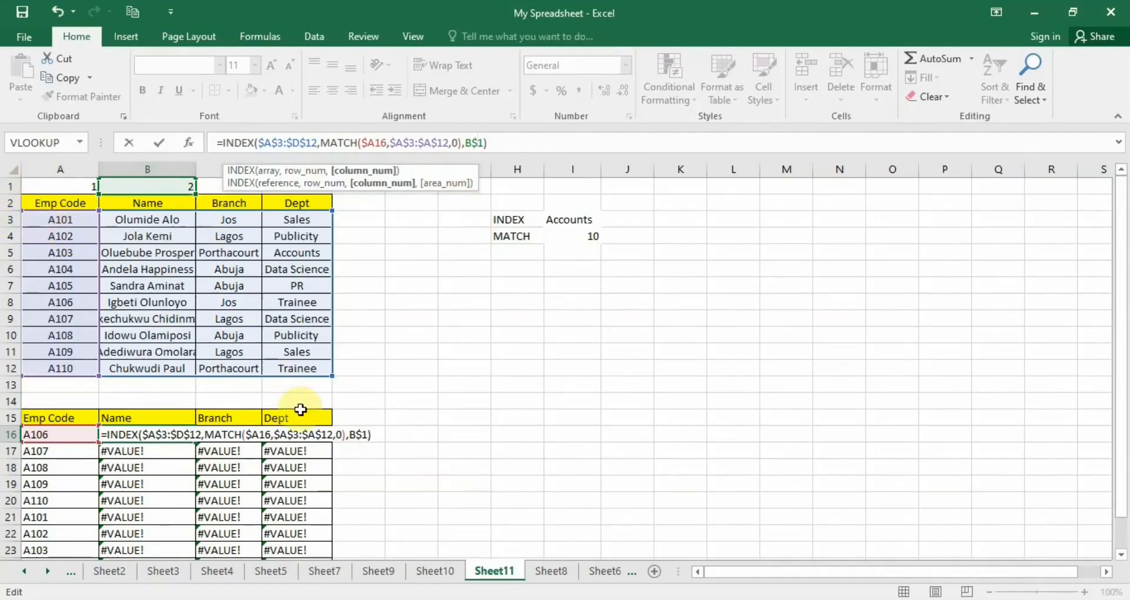
pyautogui.press('Return')
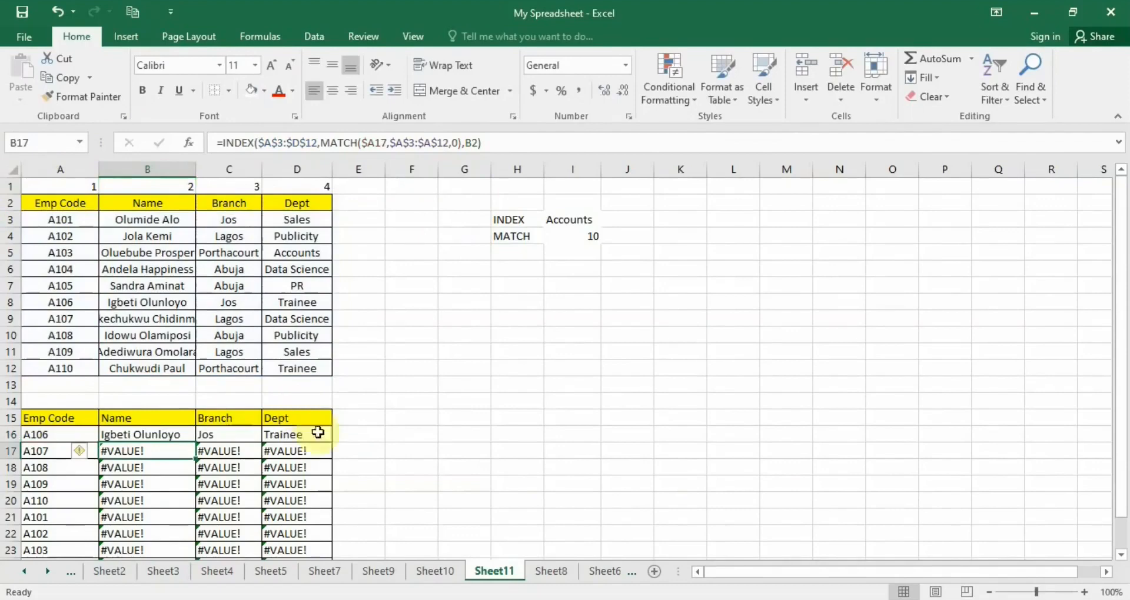
# Fill the corrected B16 formula across to D16, then down the lower table to row 25.
pyautogui.click(182, 436)
pyautogui.moveTo(195, 443); pyautogui.dragTo(297, 447)
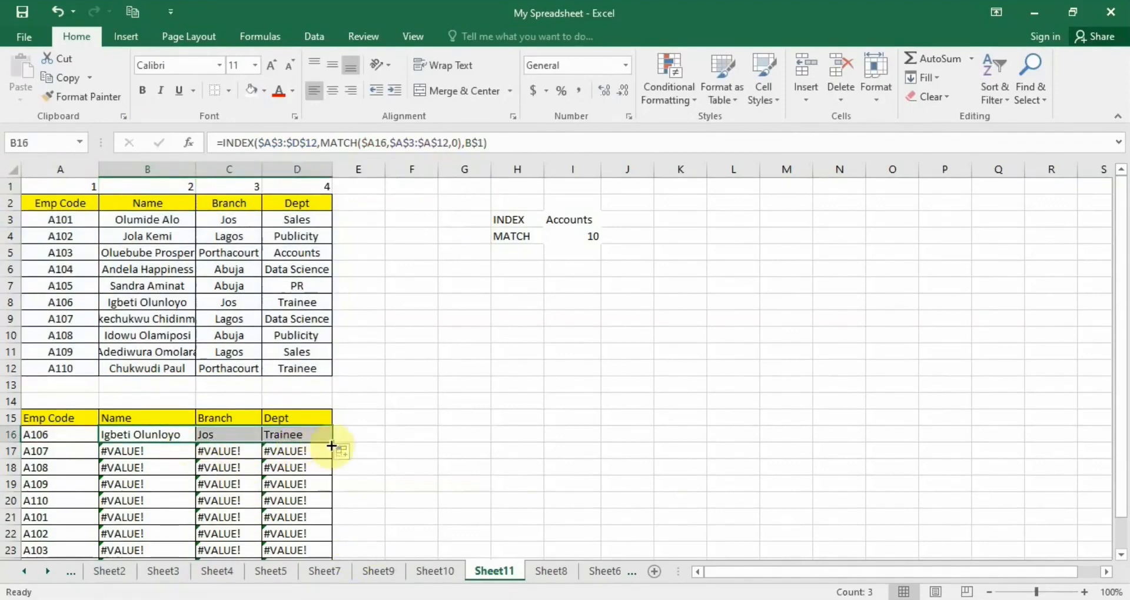
pyautogui.doubleClick(333, 443)
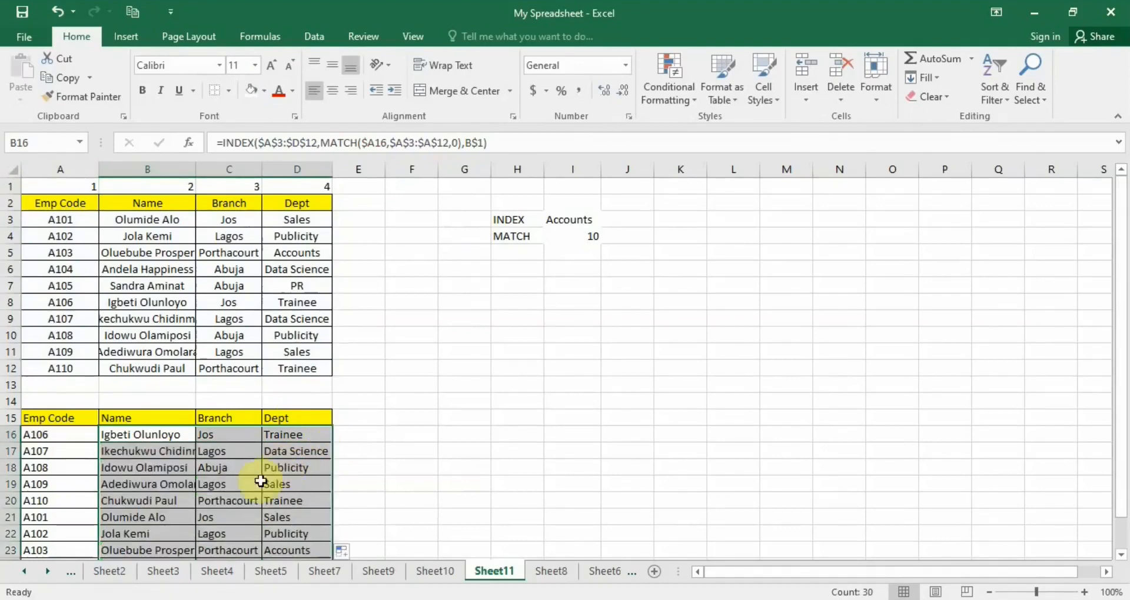
# Check the filled formulas in B17 and B16 of the lower table.
pyautogui.scroll(-1, 253, 482)
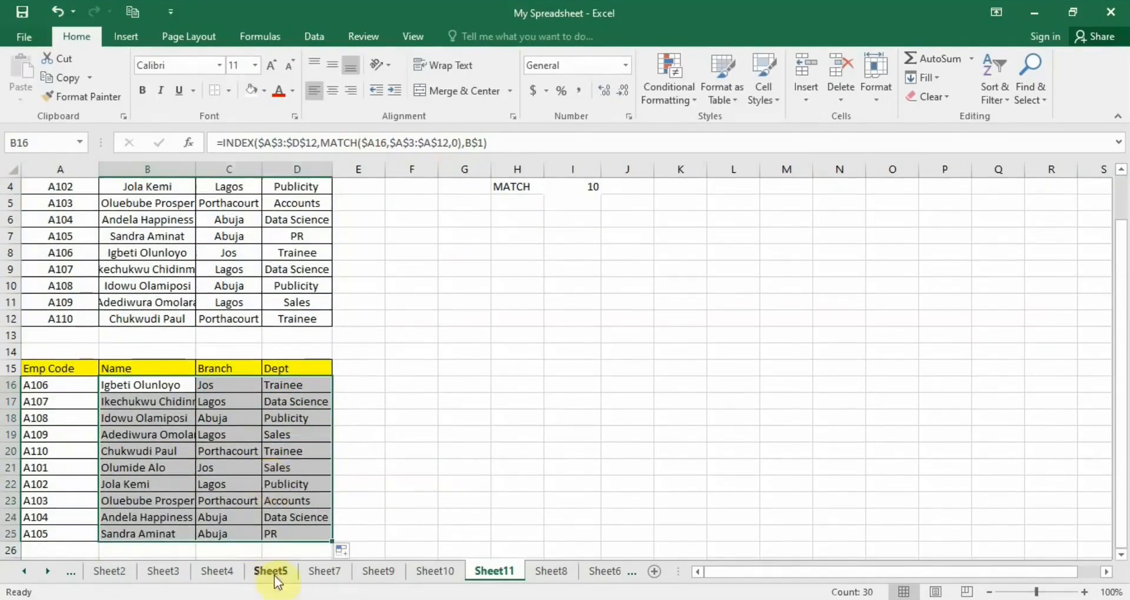
pyautogui.press('Down')
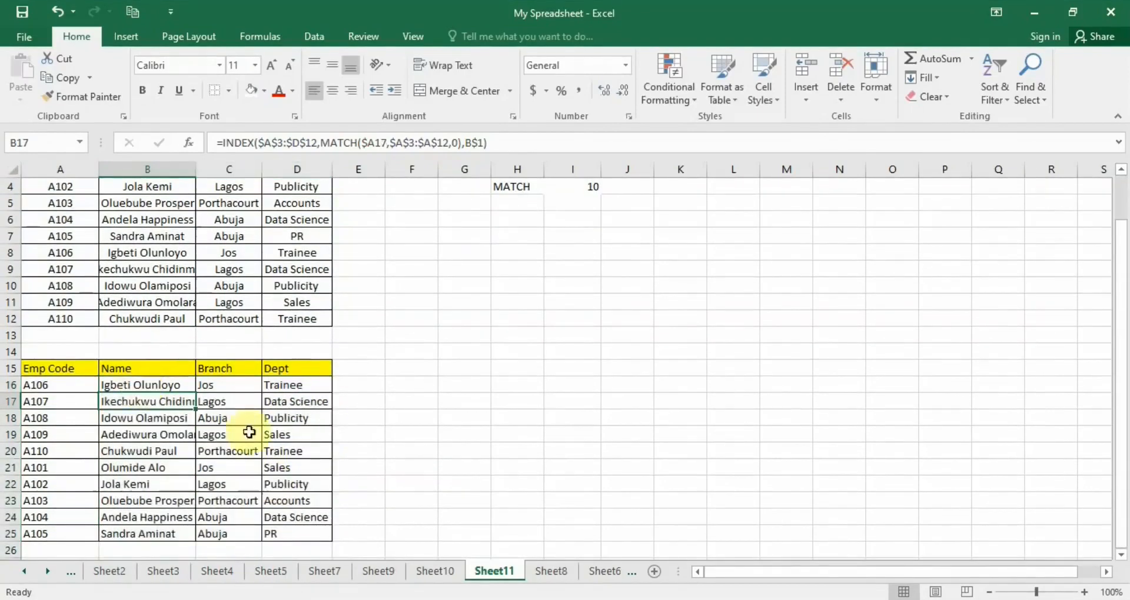
pyautogui.click(141, 385)
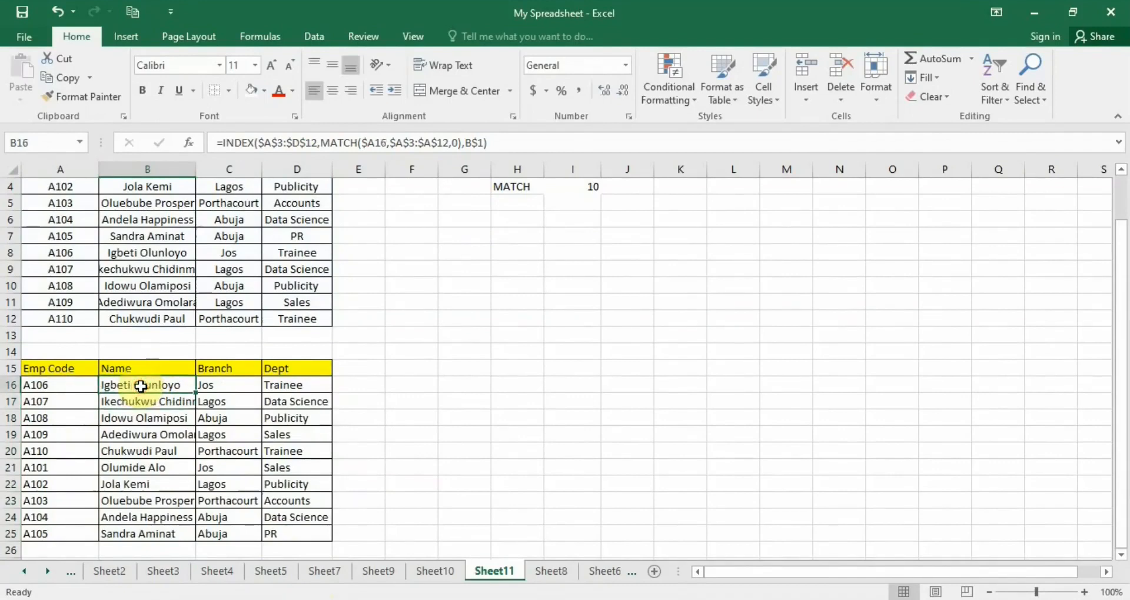
pyautogui.doubleClick(142, 385)
pyautogui.press('Return')
pyautogui.scroll(1, 418, 422)
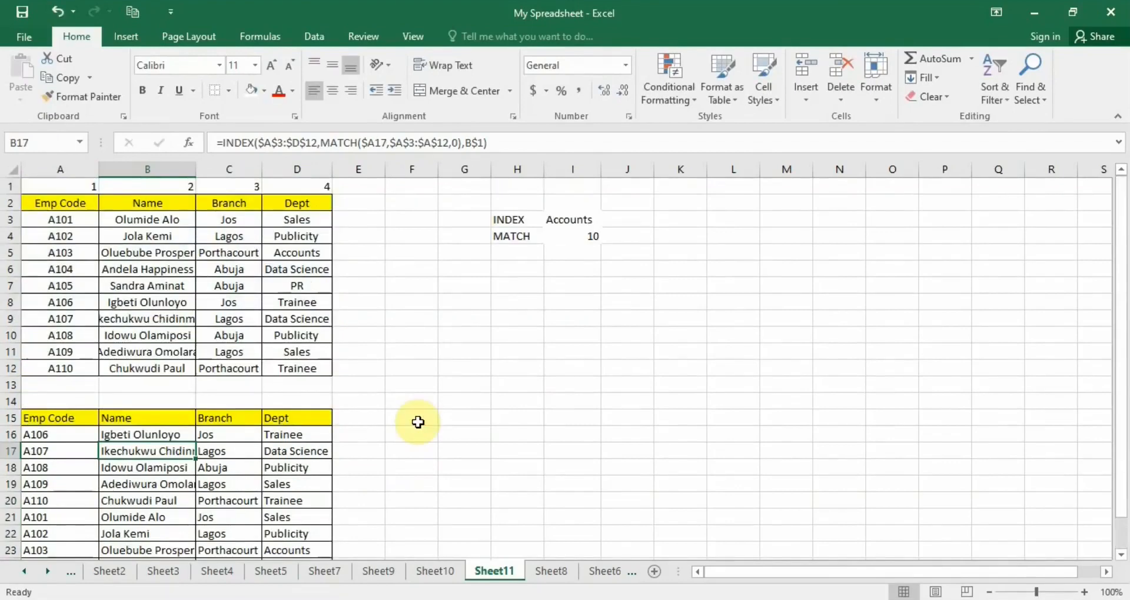